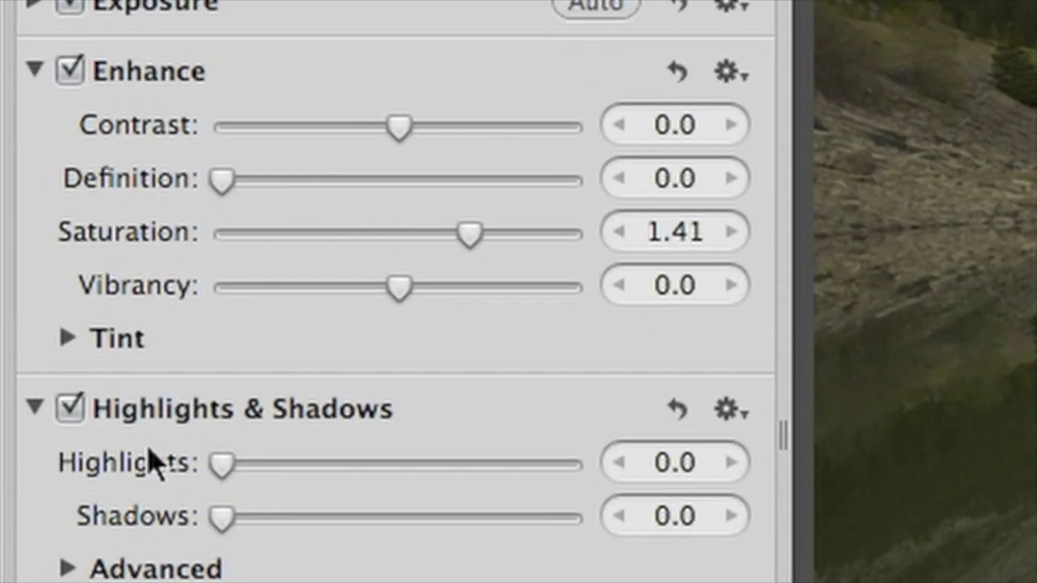
Raise the lake photo's Highlights adjustment to about 31 and expand the advanced Highlights & Shadows settings
drag(196, 446, 318, 477)
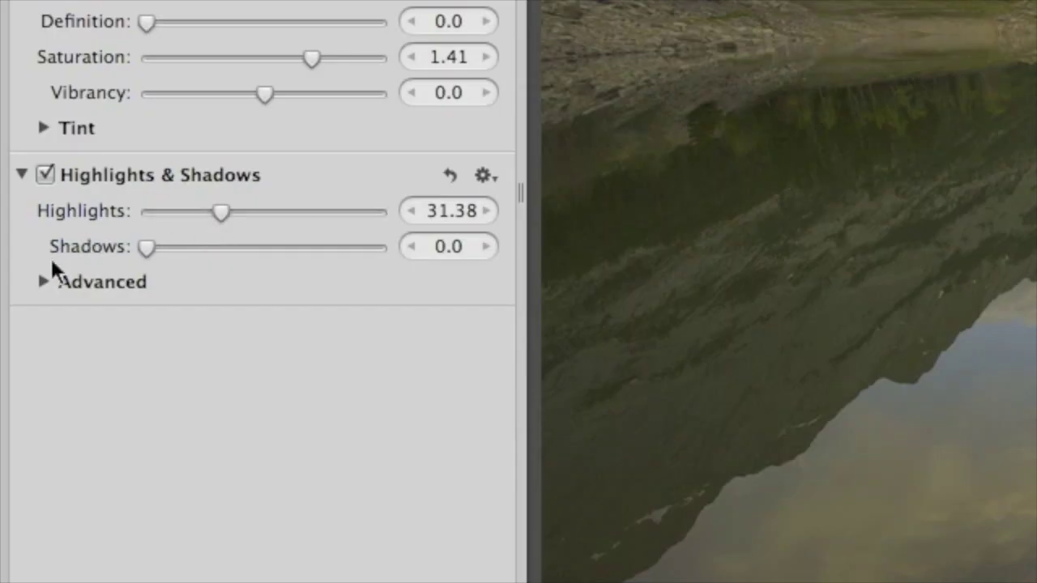
click(44, 282)
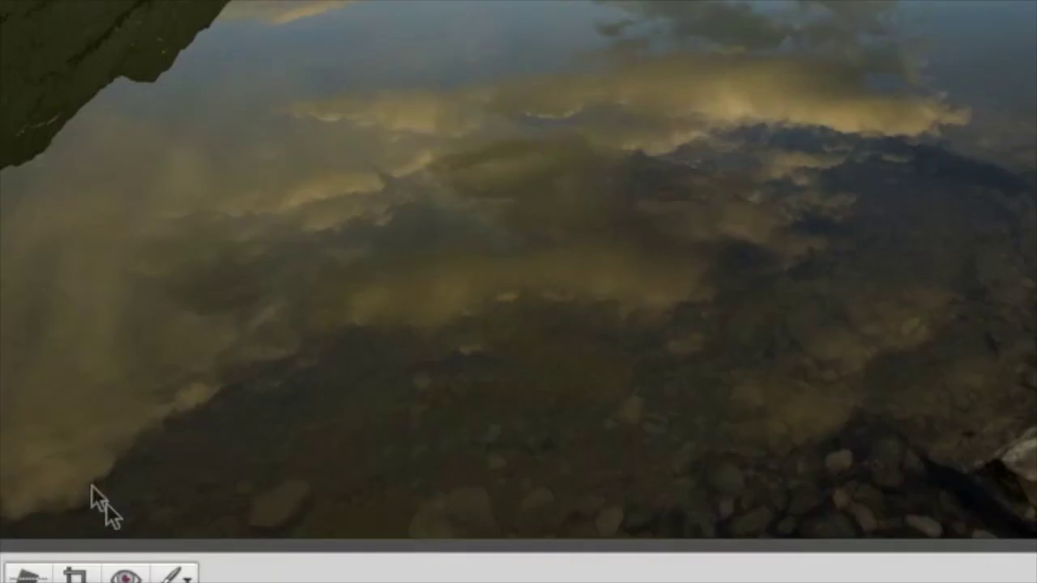
Select the Burn (Darken) brush and paint over the bright clouds above the distant mountain peaks
click(172, 575)
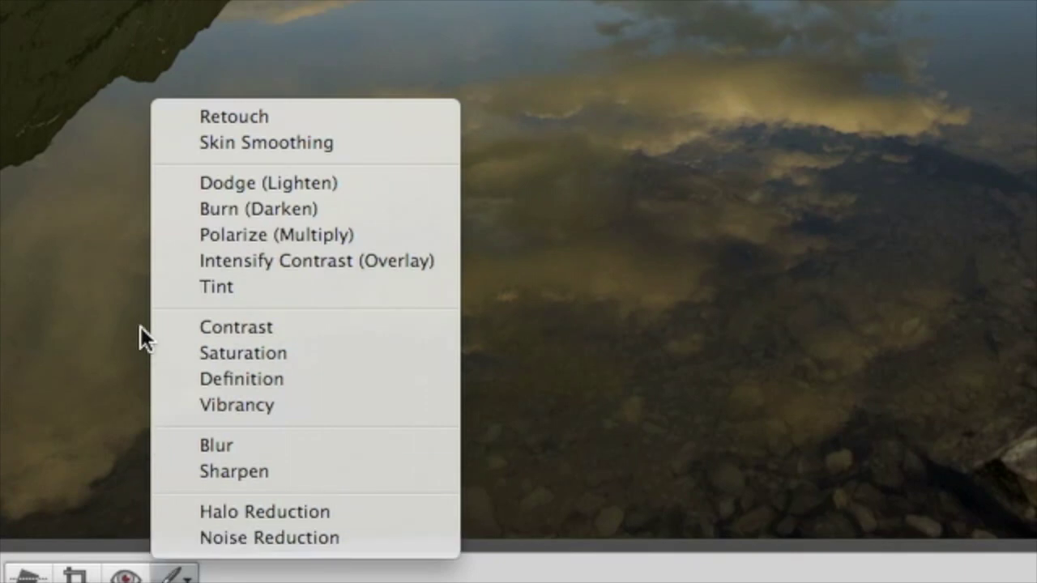
click(166, 209)
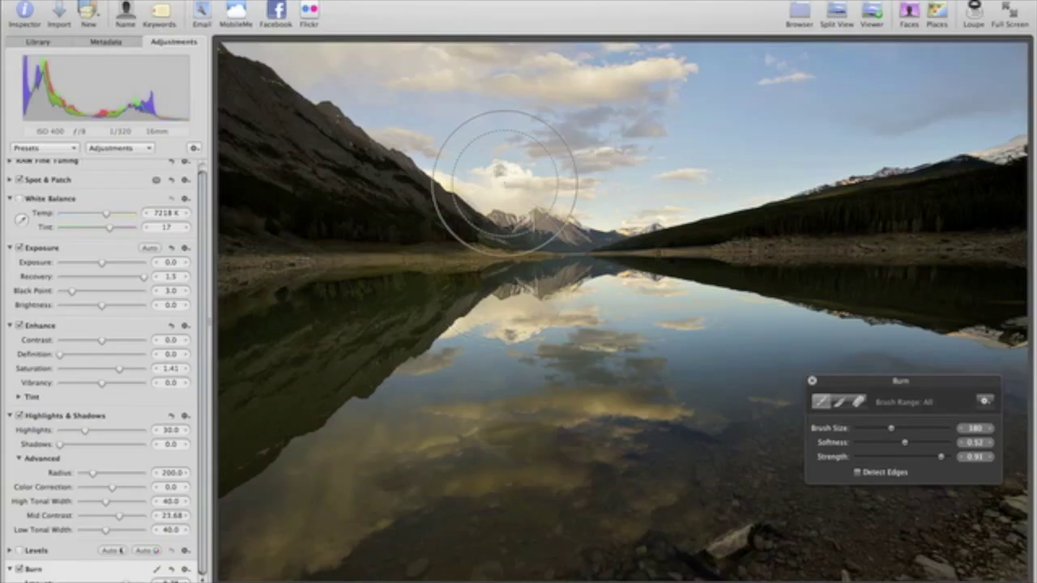
mouse_move(497, 167)
mouse_down()
mouse_move(505, 95)
mouse_move(849, 66)
mouse_move(988, 91)
mouse_move(988, 100)
mouse_move(801, 132)
mouse_move(636, 179)
mouse_move(506, 148)
mouse_move(441, 80)
mouse_move(272, 49)
mouse_move(427, 140)
mouse_move(535, 171)
mouse_up()
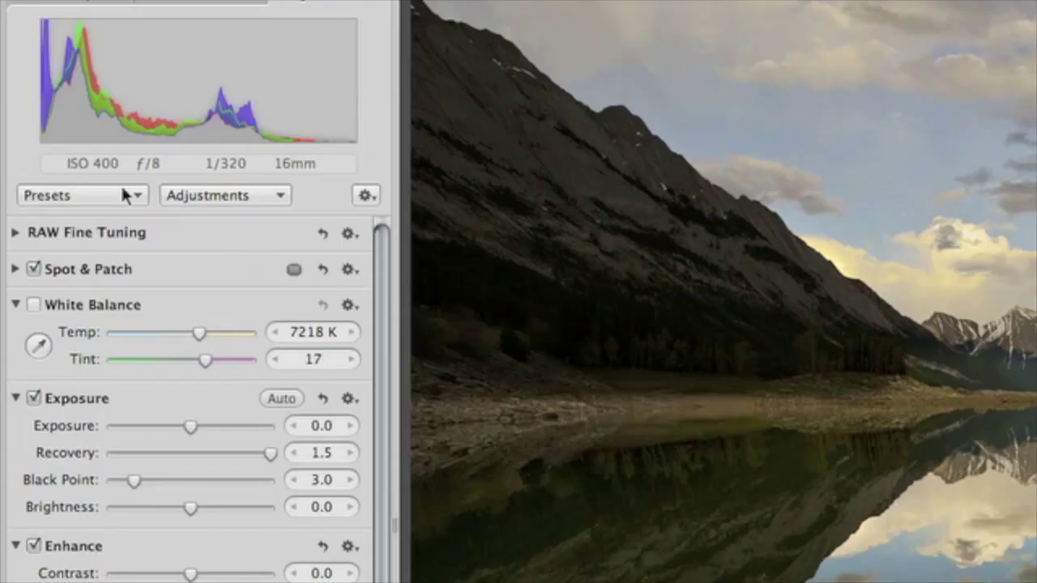
Apply one of the Black & White adjustment presets to the mountain lake photo
click(125, 196)
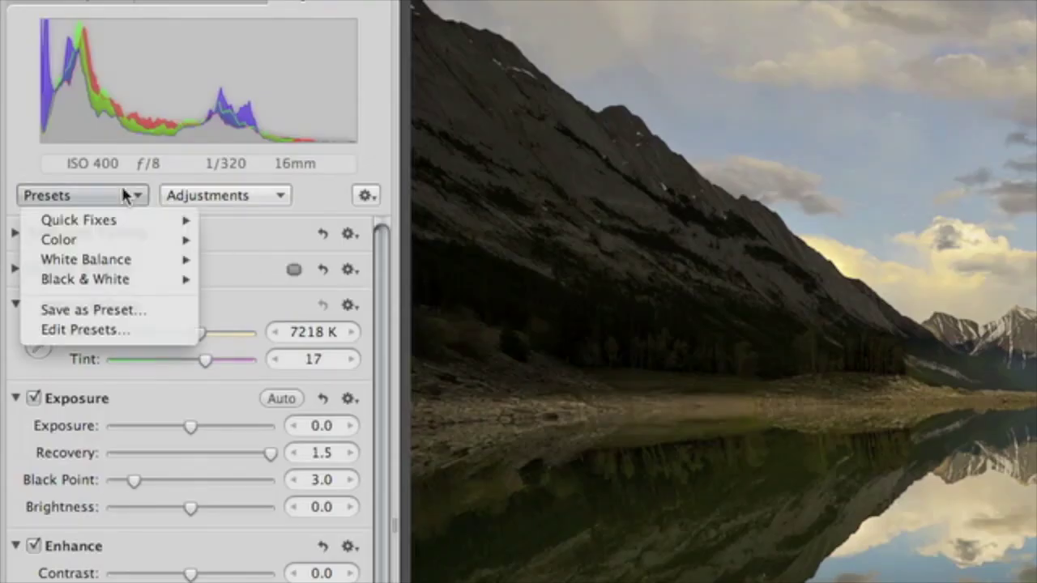
mouse_move(134, 281)
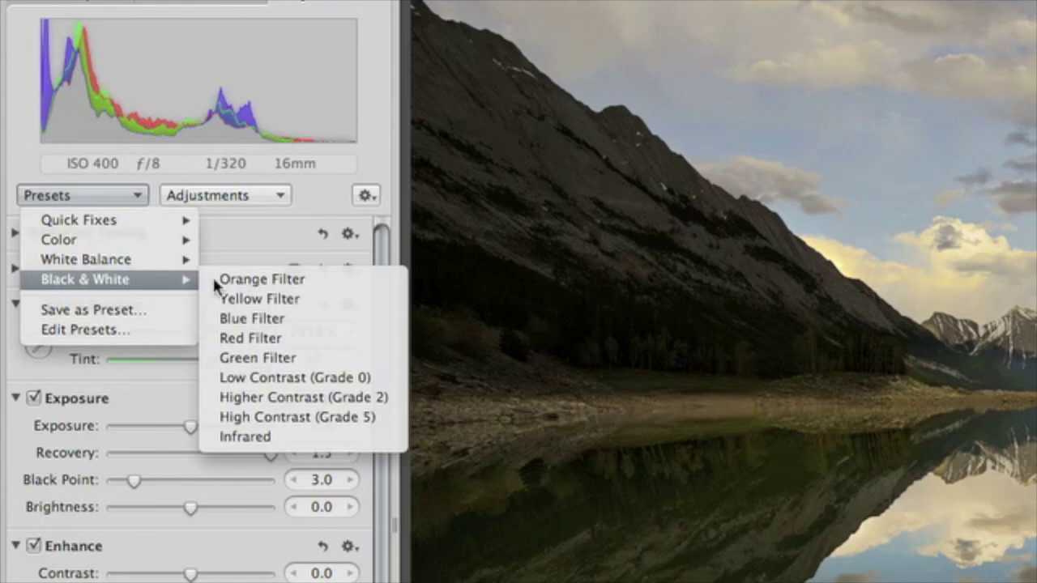
click(323, 346)
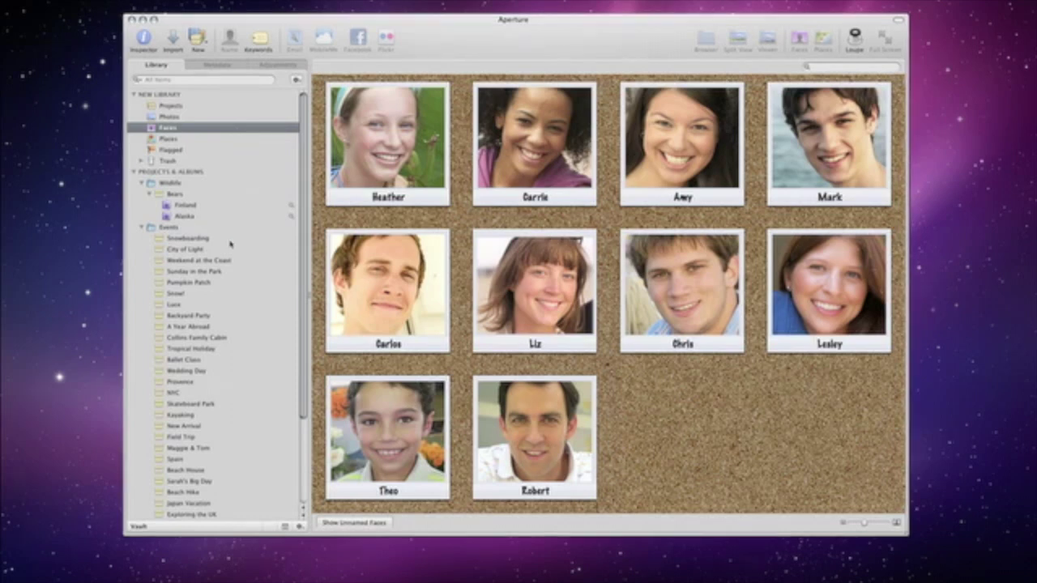
View the faces found in the Snowboarding, City of Light and Weekend at the Coast projects
click(191, 238)
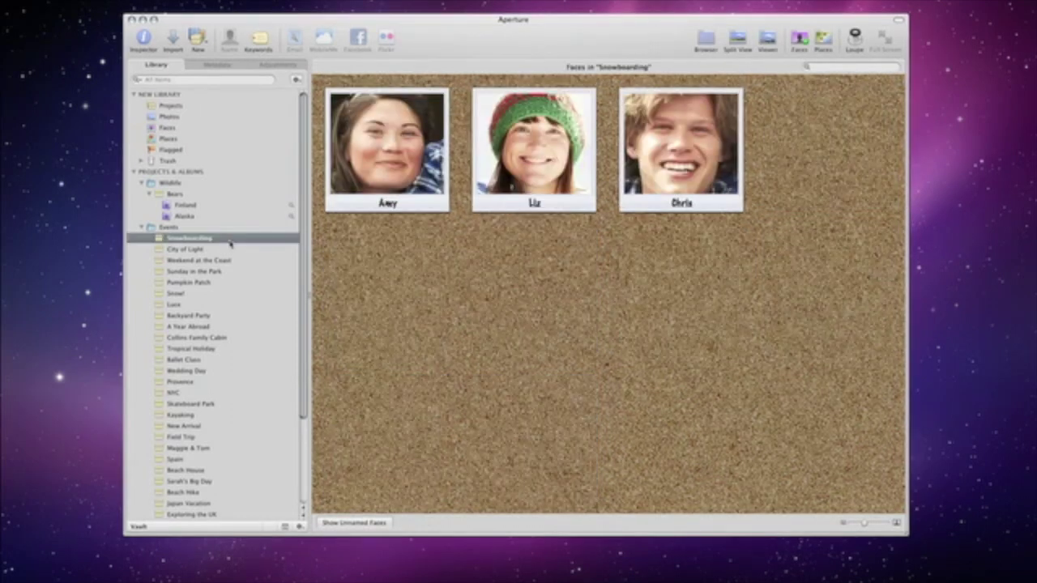
click(241, 250)
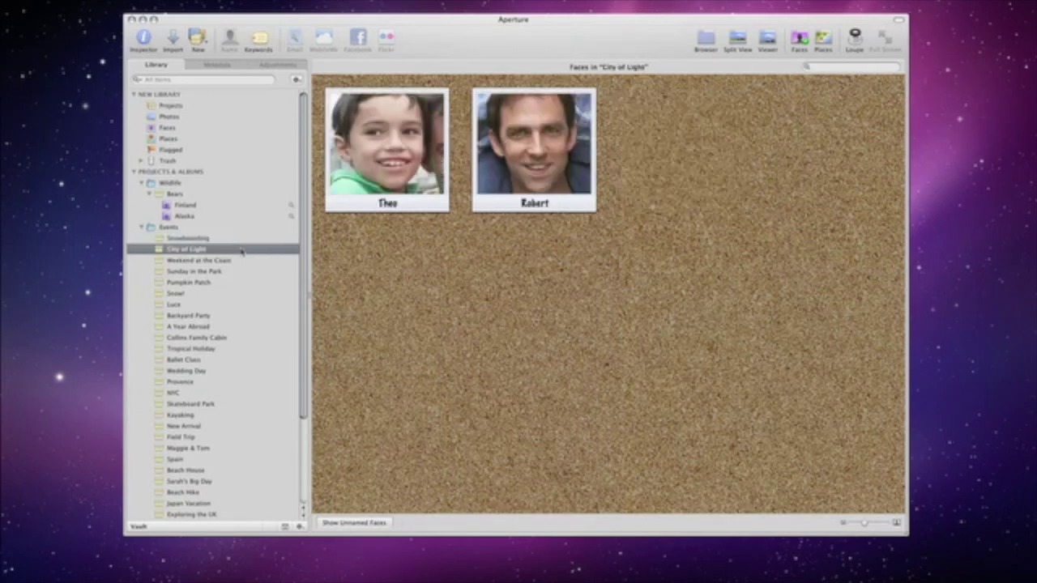
click(249, 260)
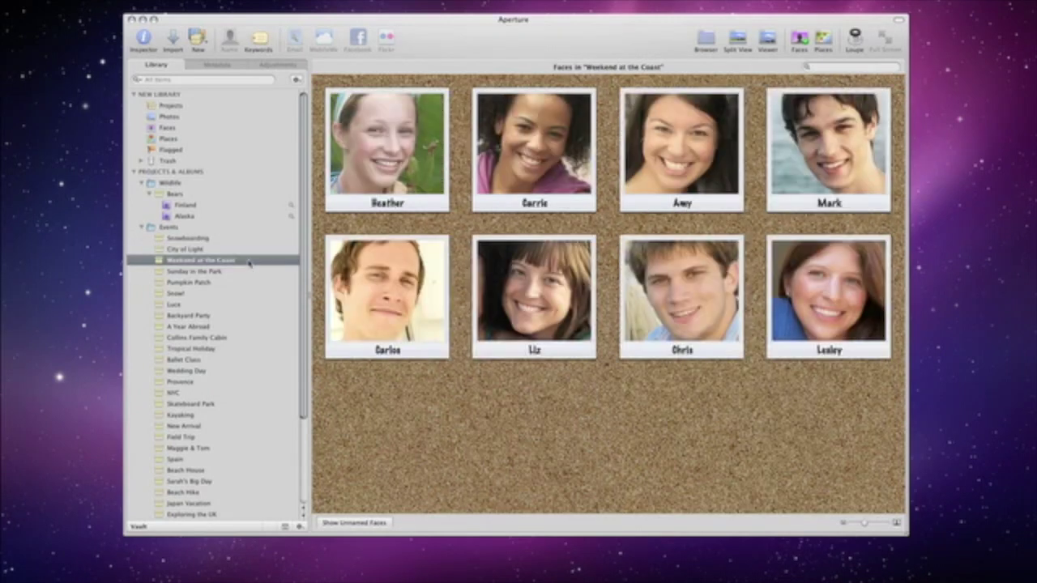
Show the unnamed faces in Weekend at the Coast and enter the person's first name for the second face
click(354, 522)
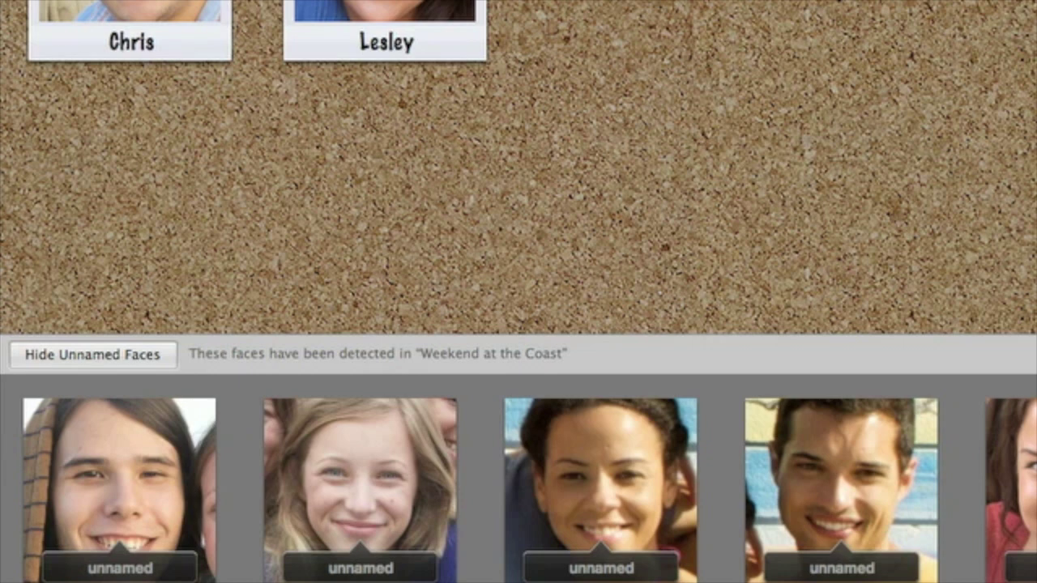
click(506, 511)
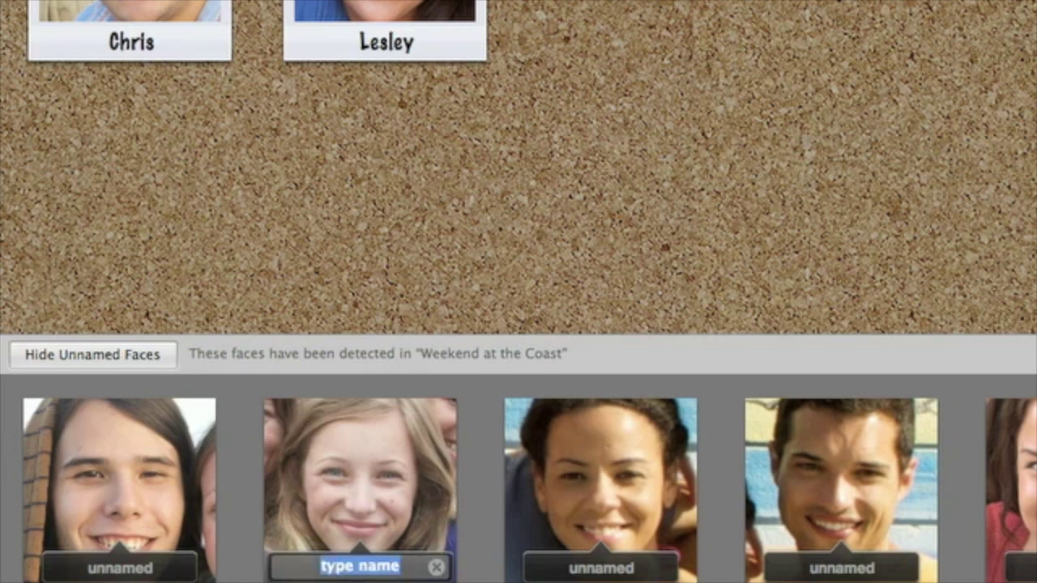
text(Na)
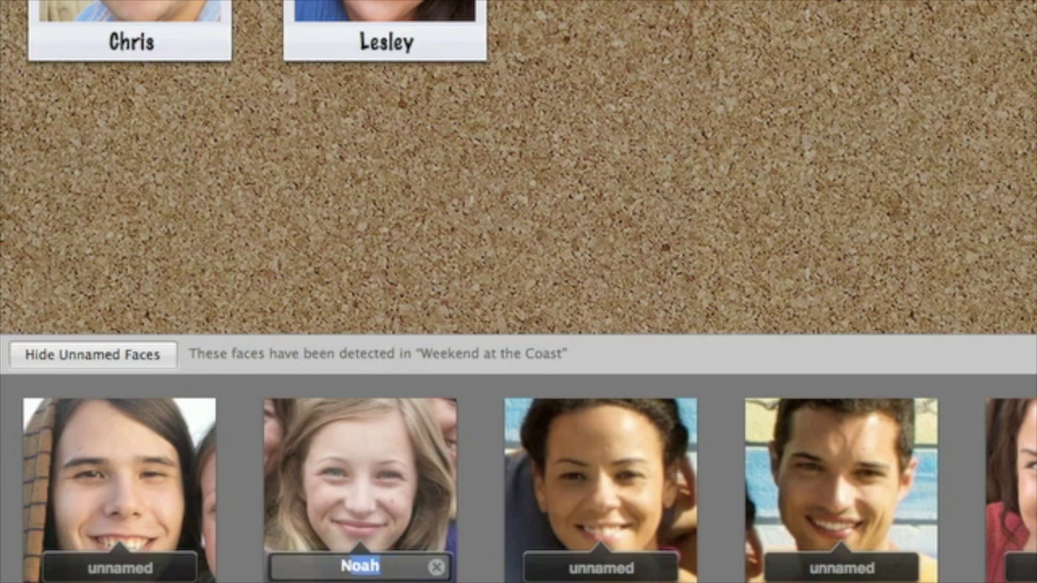
text(taly)
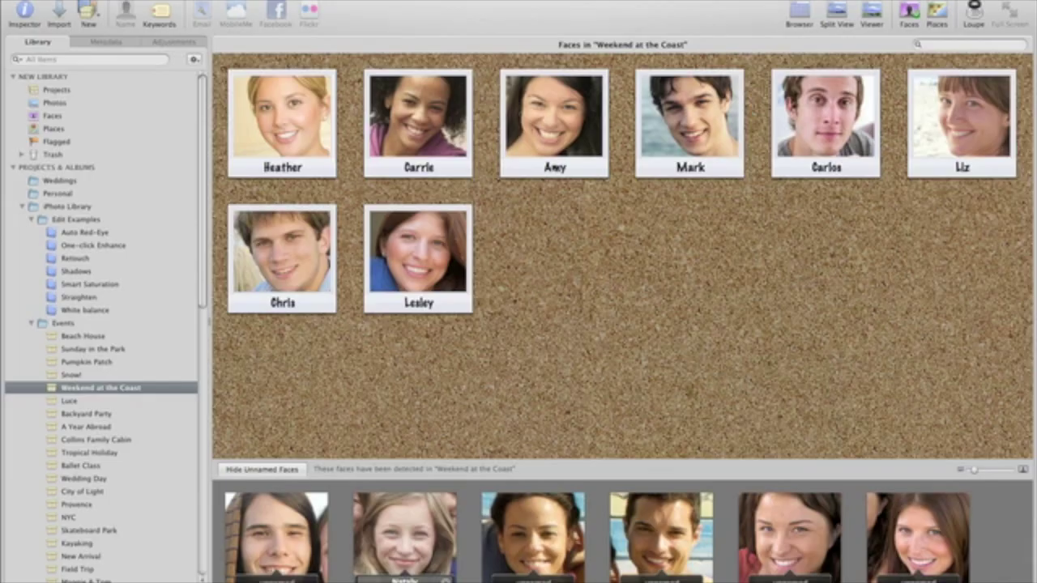
key(Return)
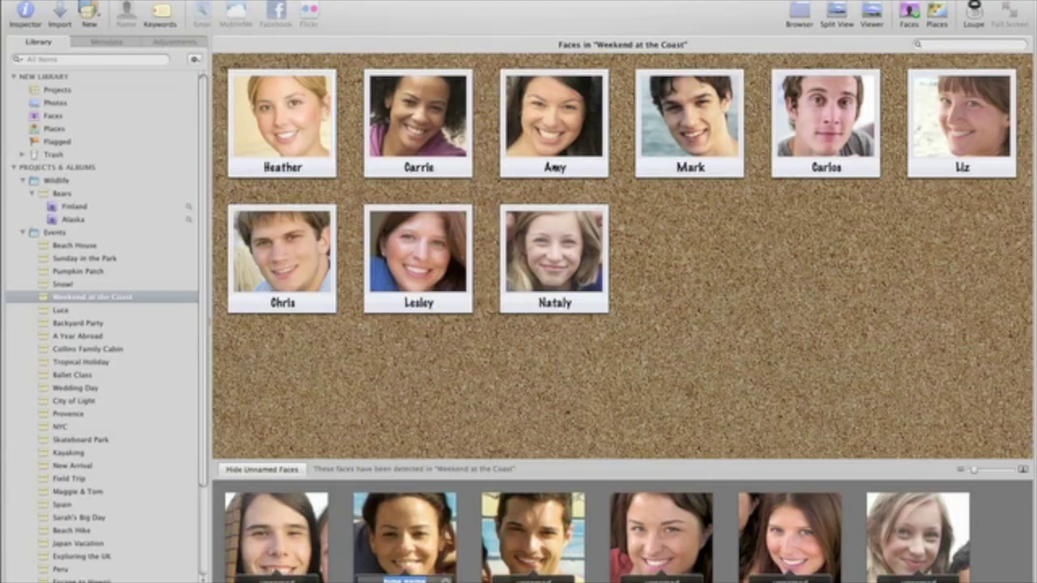
Open Places, geotag the unpinned dusk shoreline photo by placing it on the Alaska map, and open the GPS options
click(89, 116)
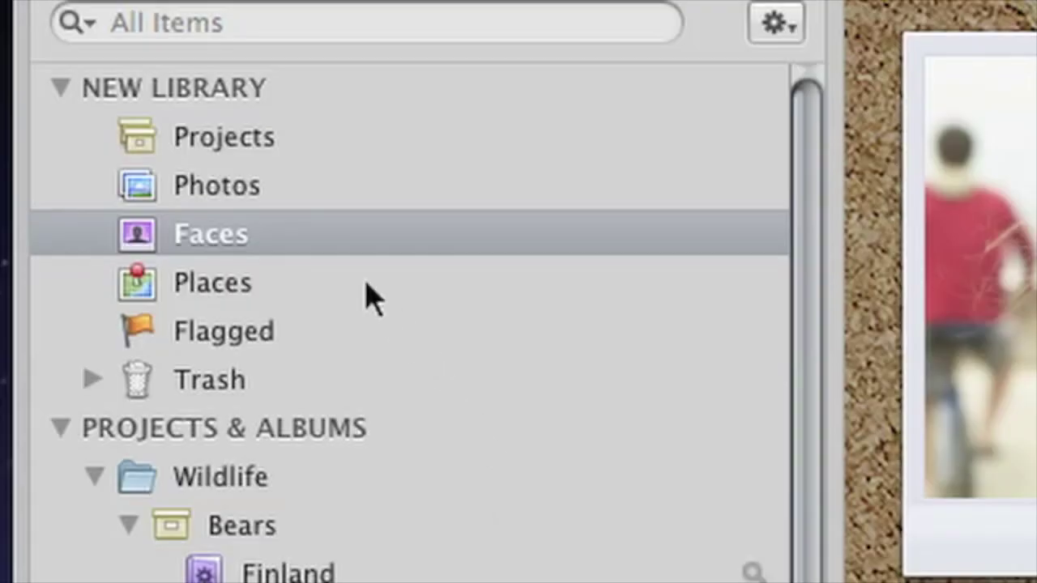
click(366, 295)
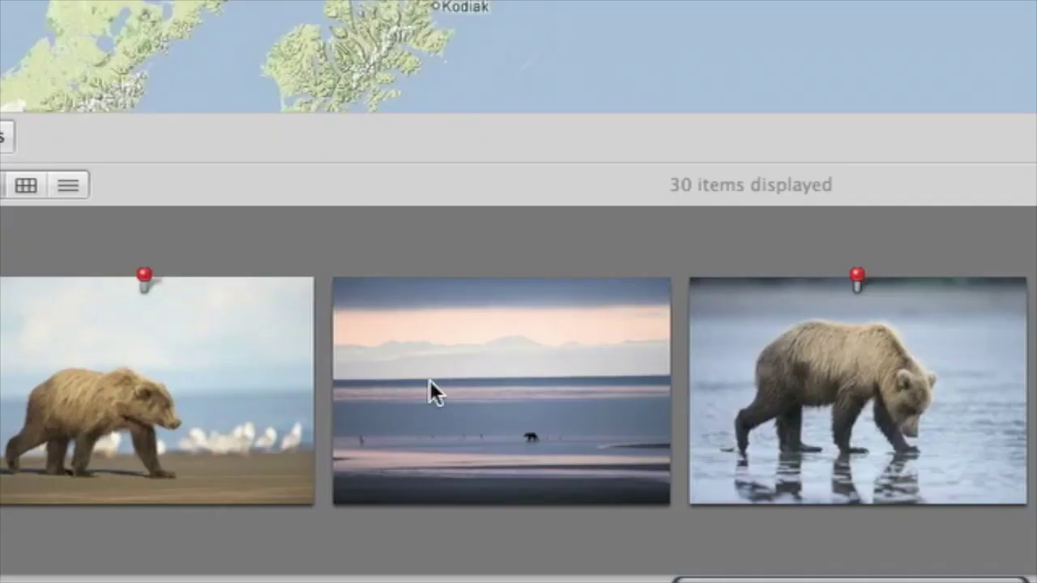
drag(430, 385, 284, 114)
drag(377, 559, 504, 227)
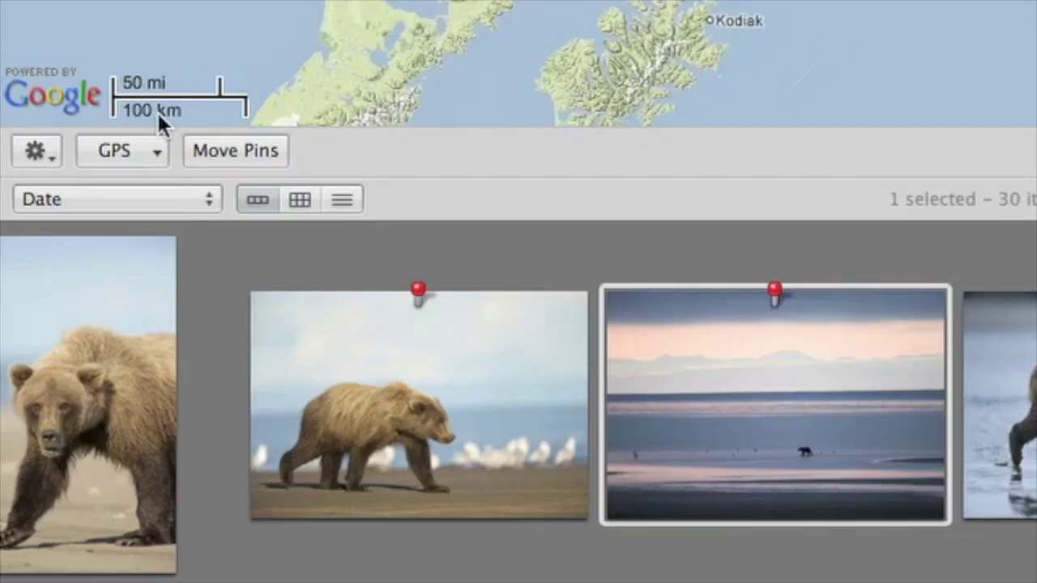
click(157, 147)
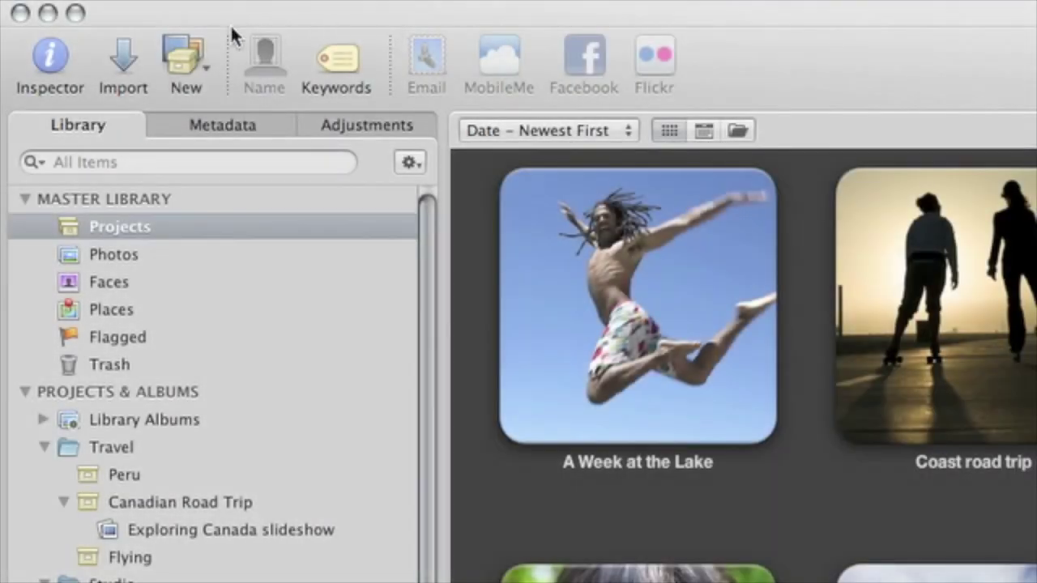
Delete the blue lake photo below the waterfall in the book spread and stretch the waterfall photo down over its space
click(188, 47)
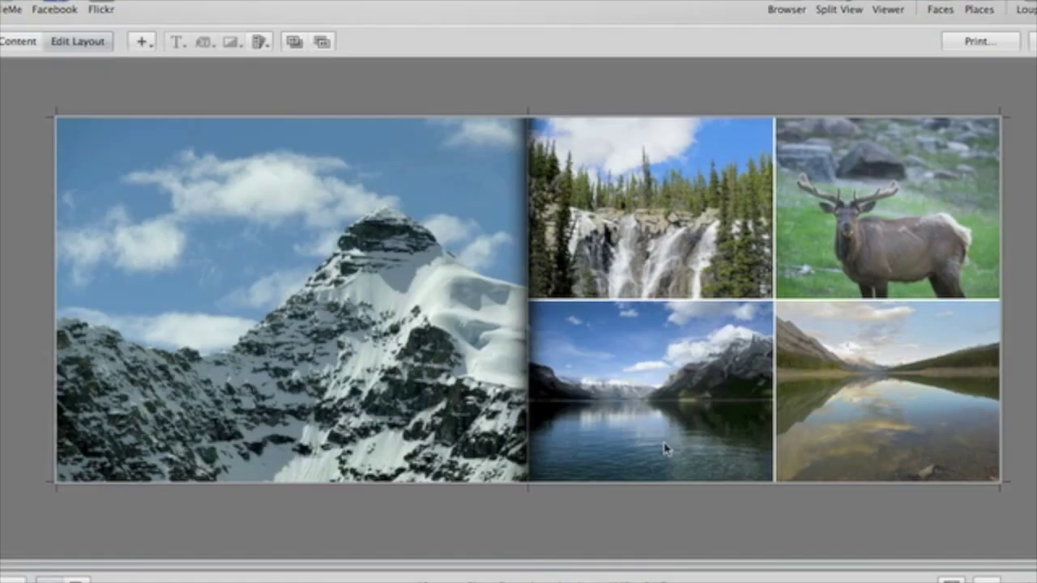
click(664, 446)
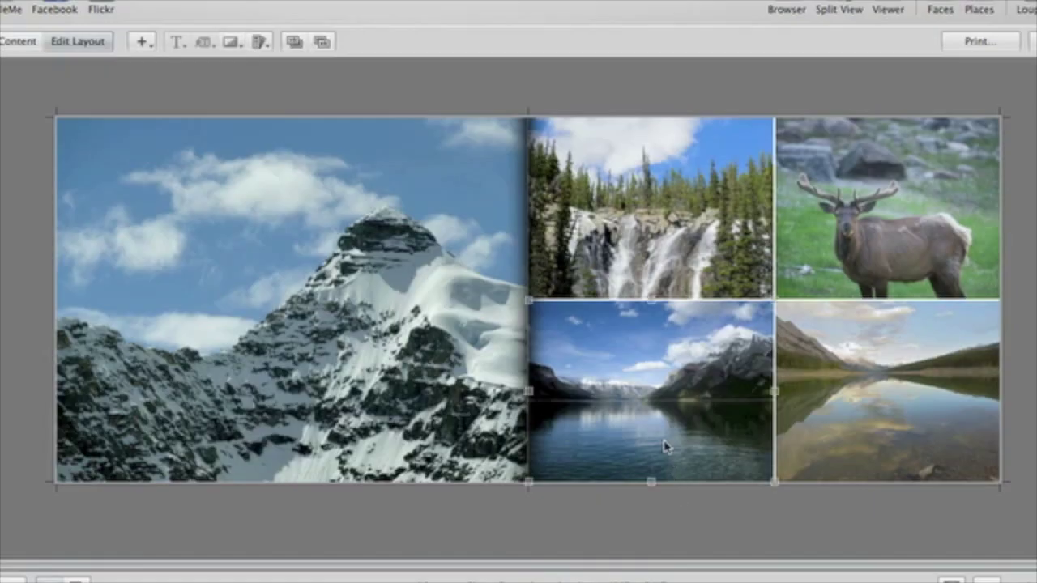
key(Delete)
drag(650, 284, 654, 484)
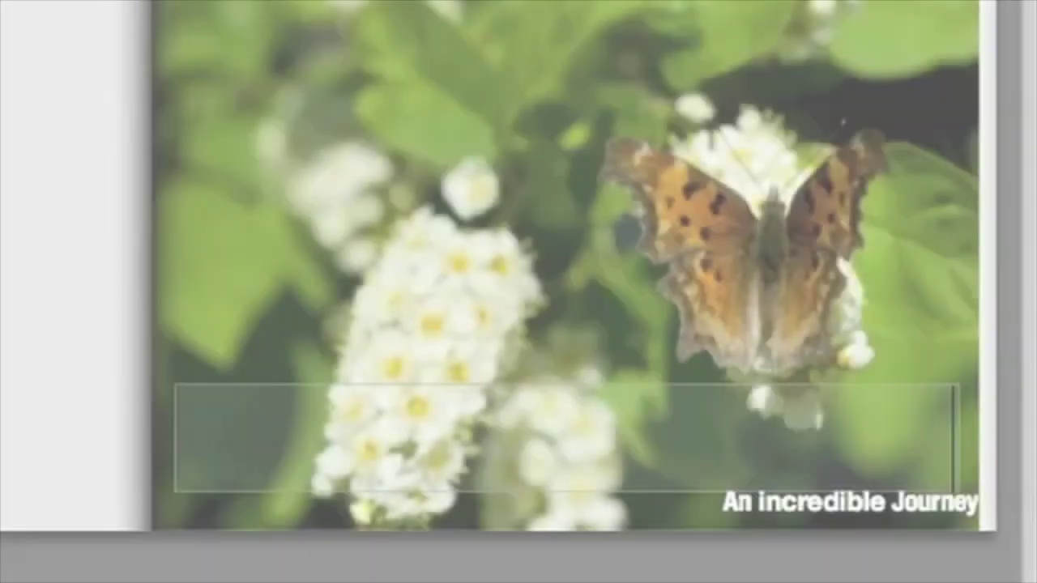
Enter "Look North" in the text box over the butterfly photo and place a landscape photo on the blank book spread
text(Look North)
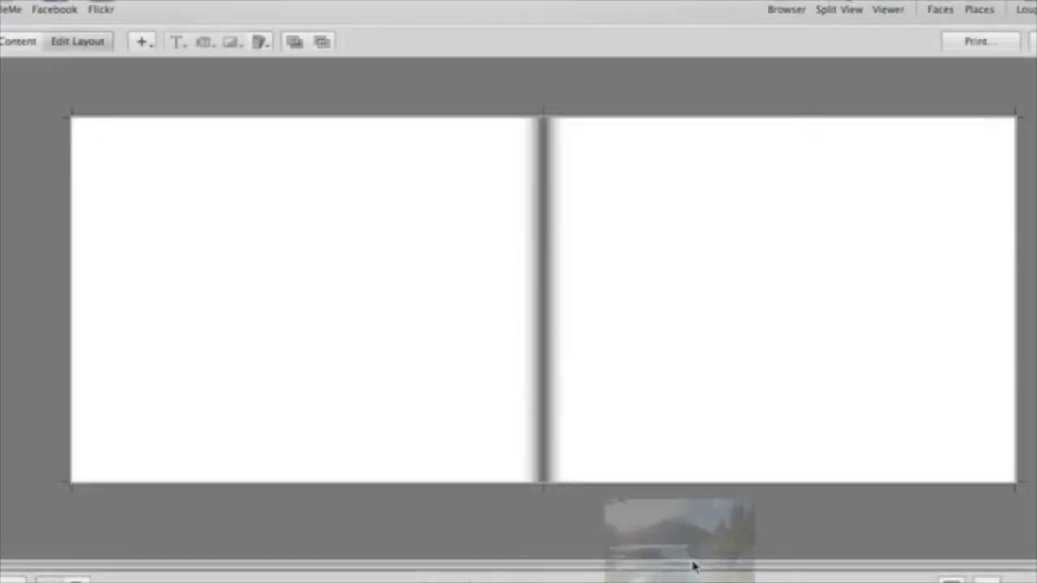
drag(692, 562, 685, 354)
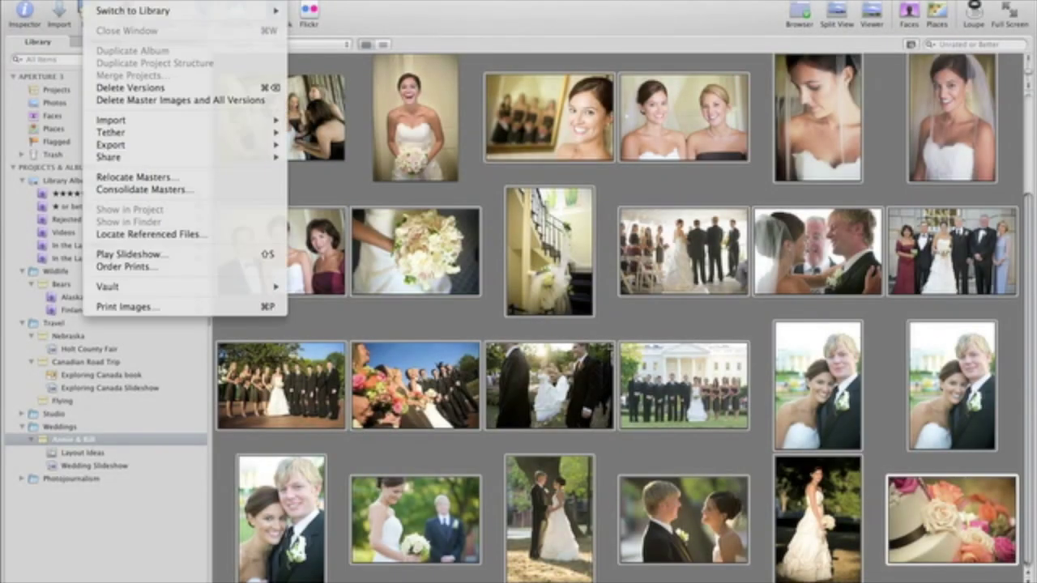
Set up printing the selected wedding photos with the Contact Sheet with Titles preset and adjust the guide between the first two columns
click(106, 308)
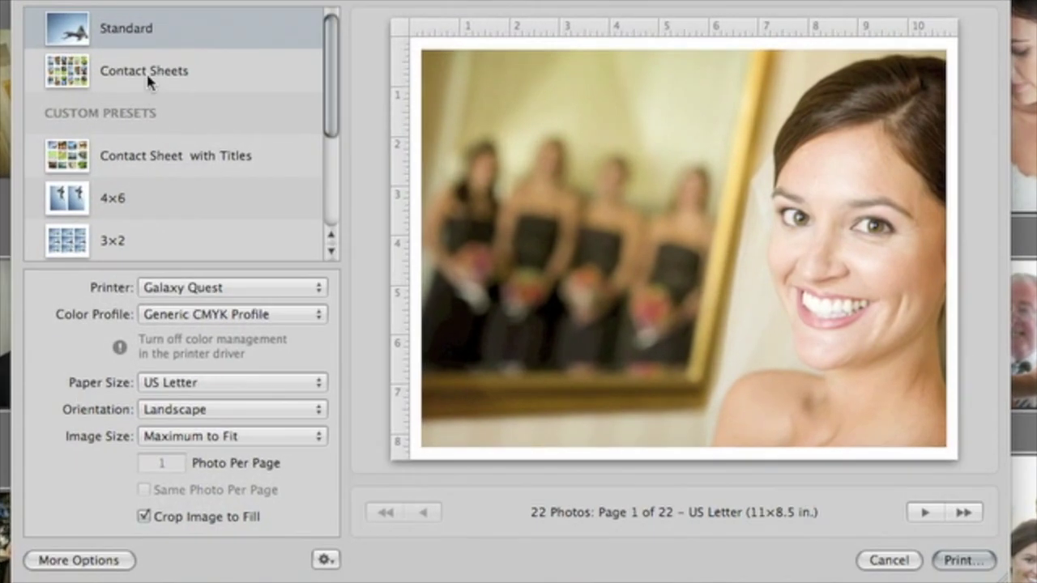
click(301, 98)
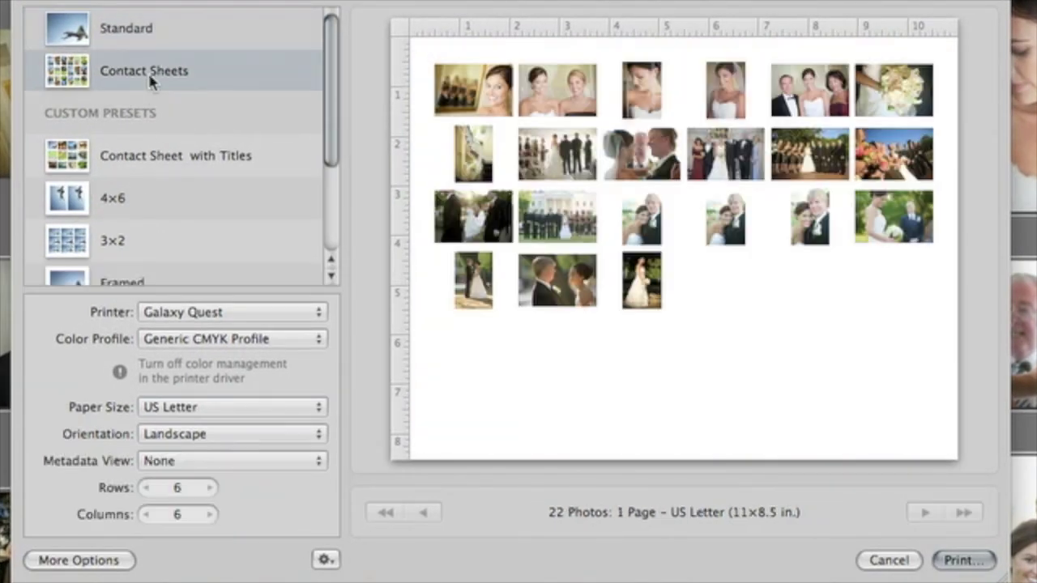
click(271, 179)
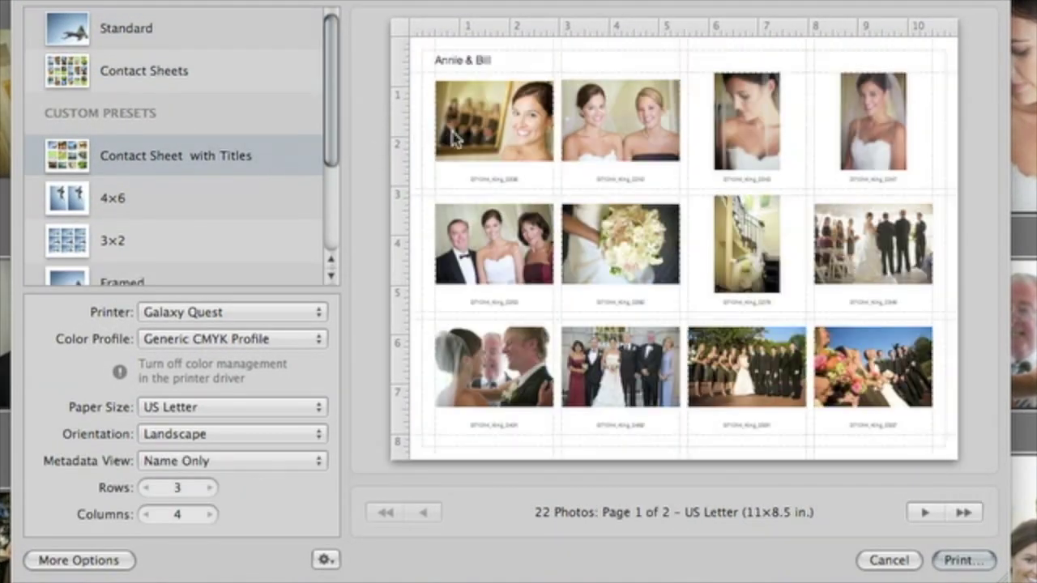
drag(555, 139, 539, 138)
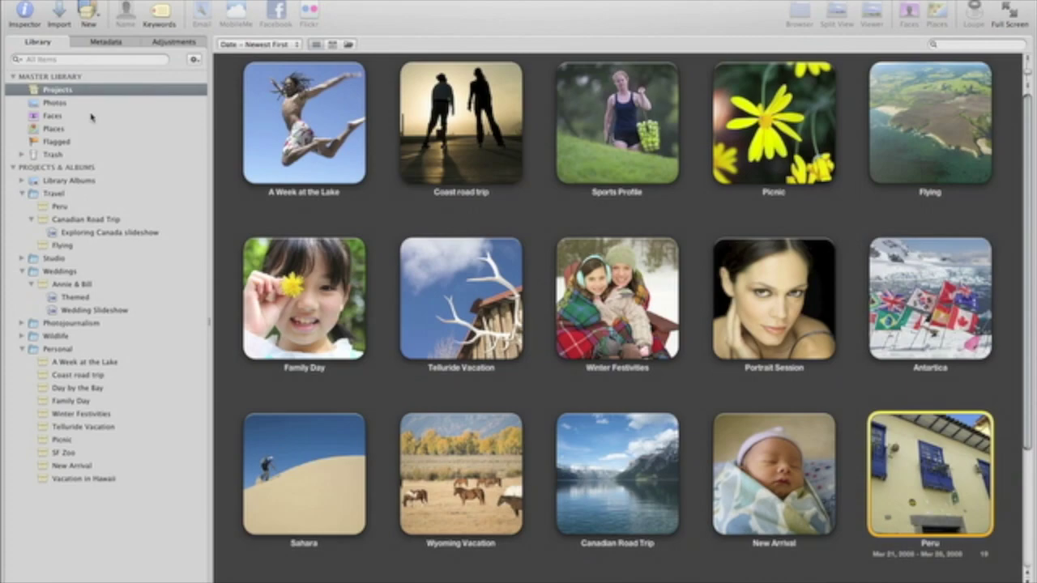
Start relocating the masters of the Peru project and choose the STORAGE drive as the destination
click(60, 206)
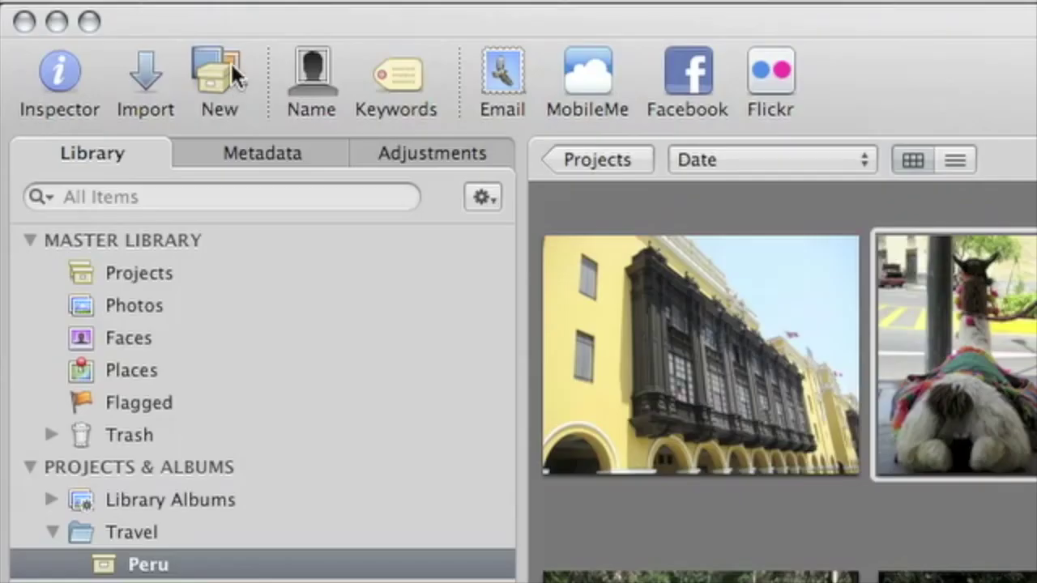
click(93, 0)
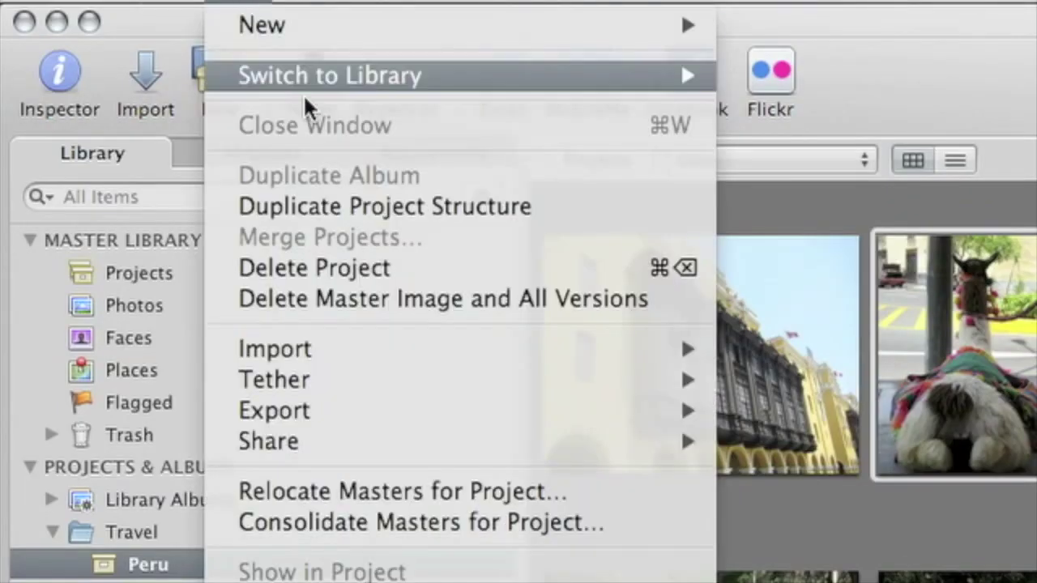
click(587, 491)
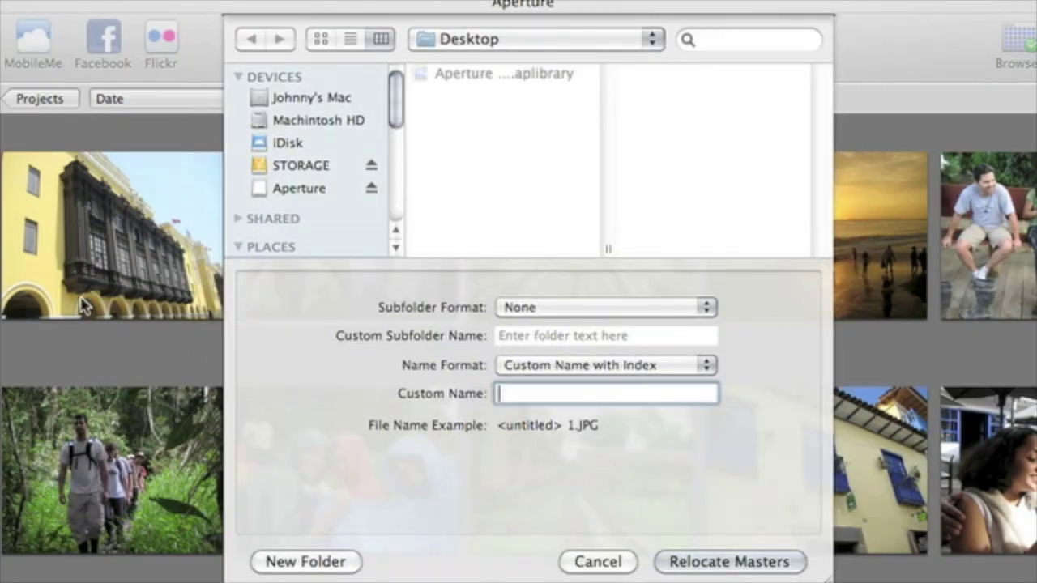
click(270, 173)
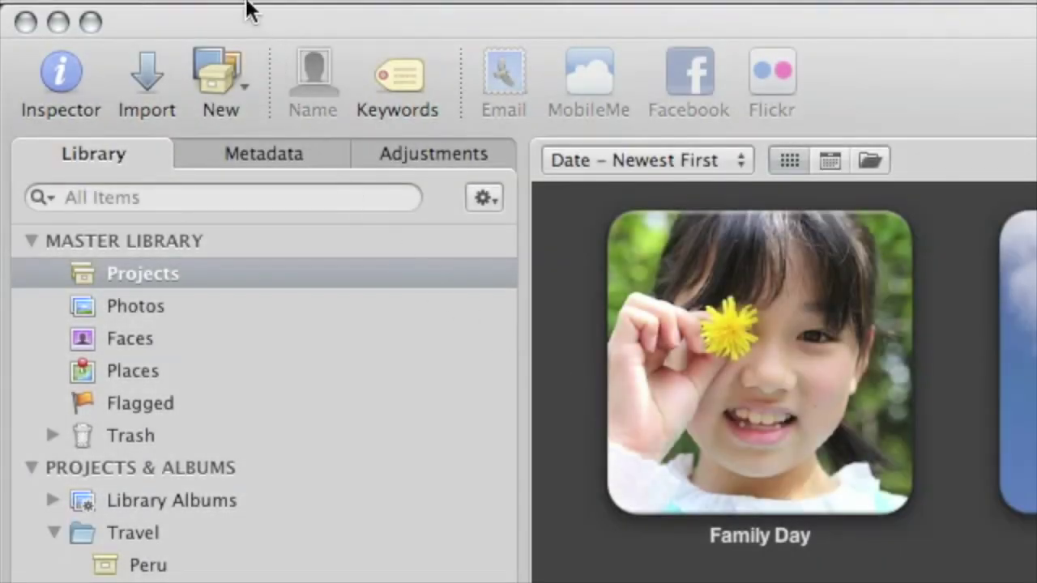
Switch to the Personal library and open its Faces view
click(249, 9)
mouse_move(486, 77)
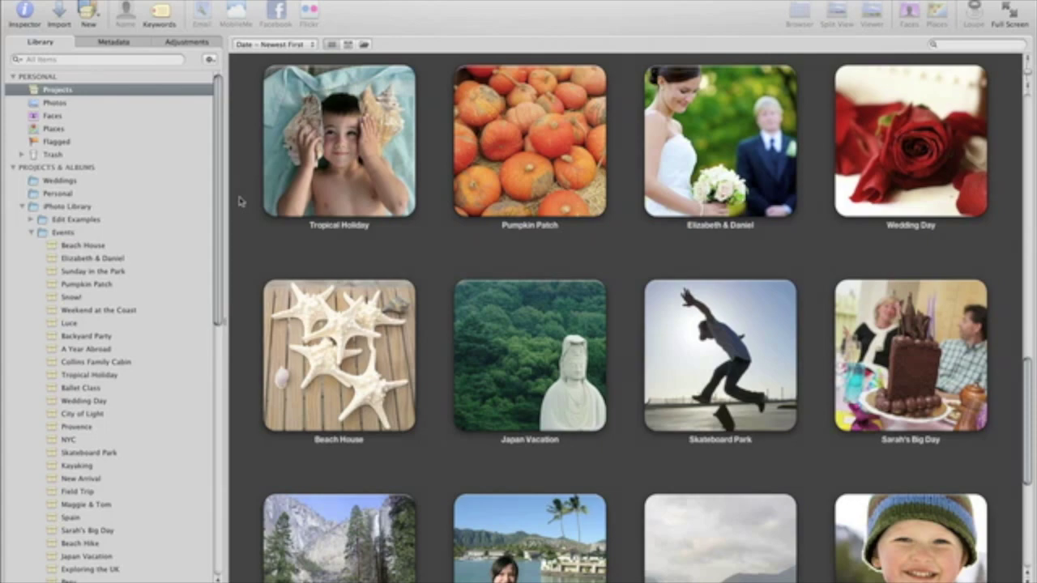
click(118, 117)
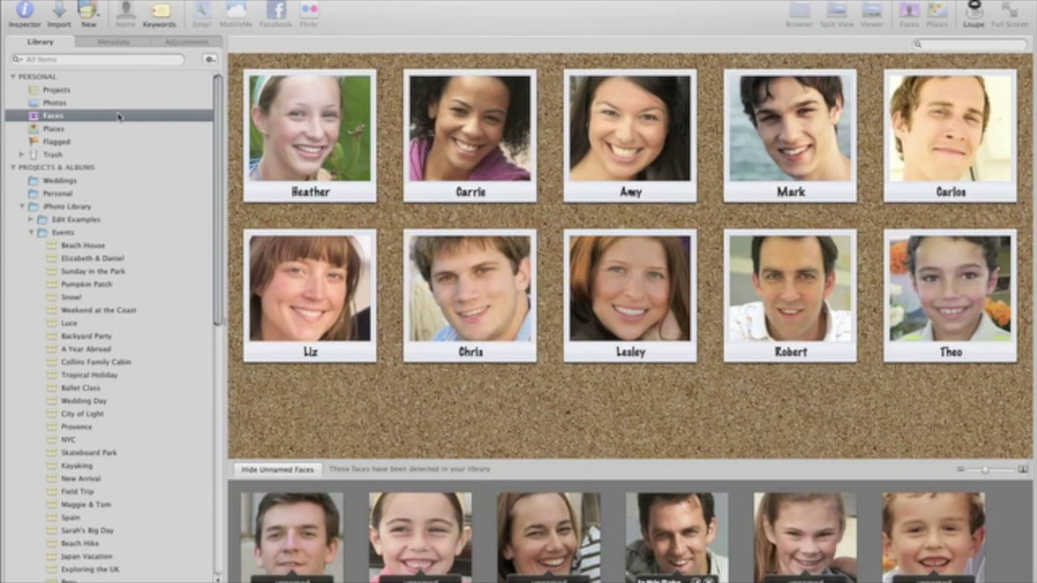
Show the Places view of the Personal library
click(121, 131)
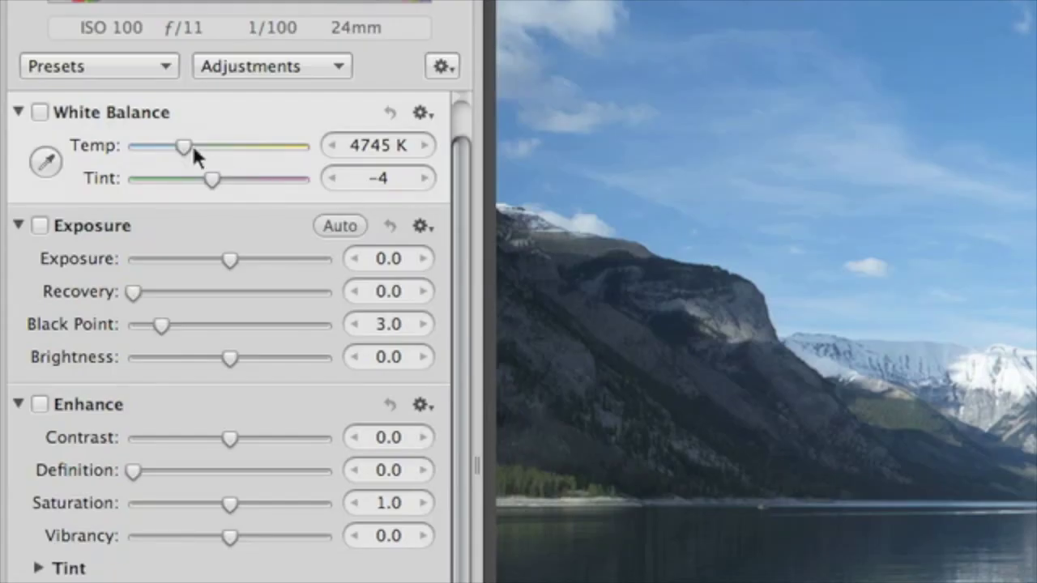
Apply the Black & White Blue Filter preset to the mountain lake photo and reduce its blue amount below 100%
click(160, 66)
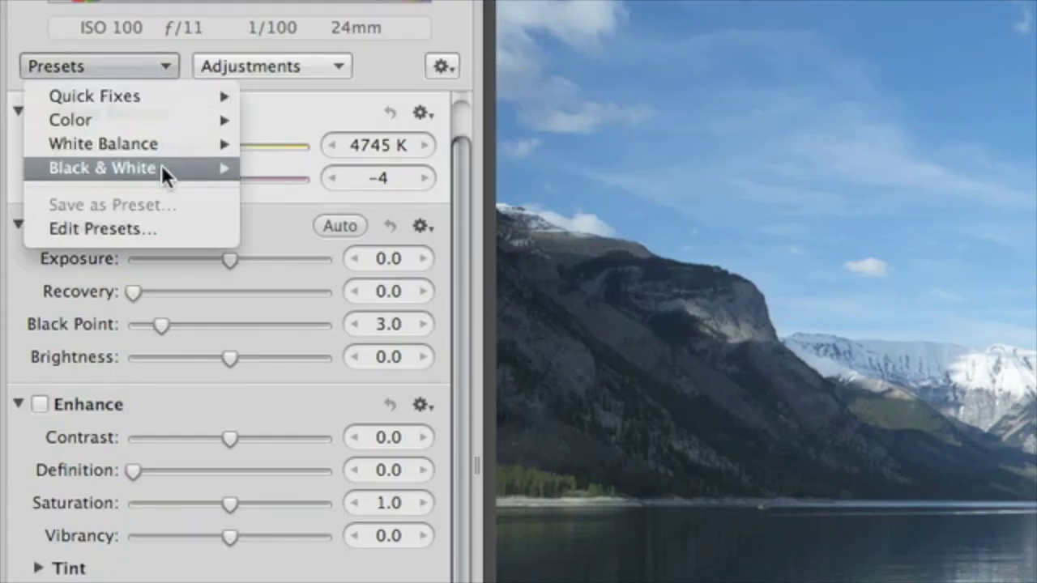
mouse_move(161, 168)
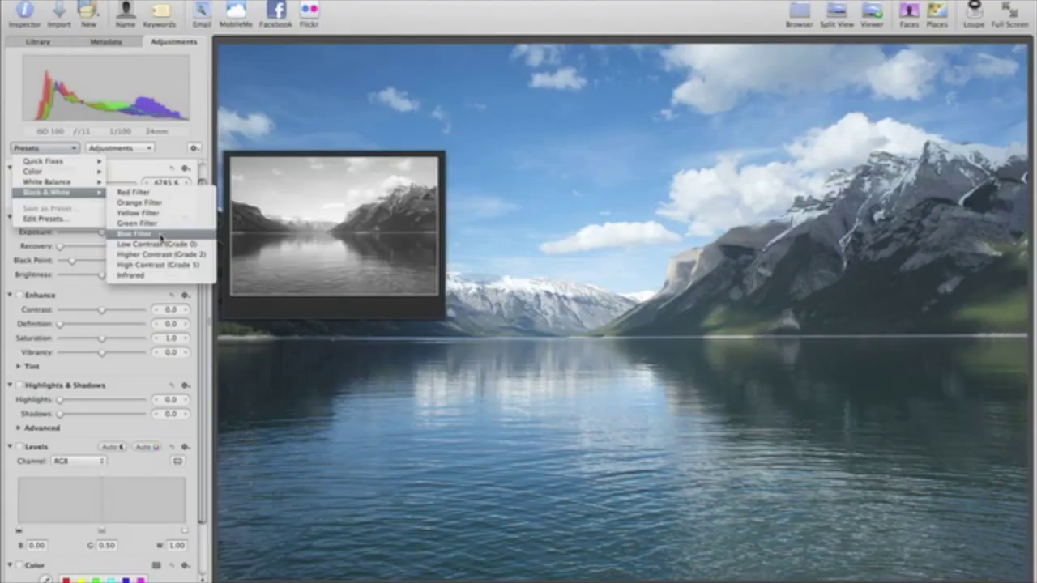
click(161, 236)
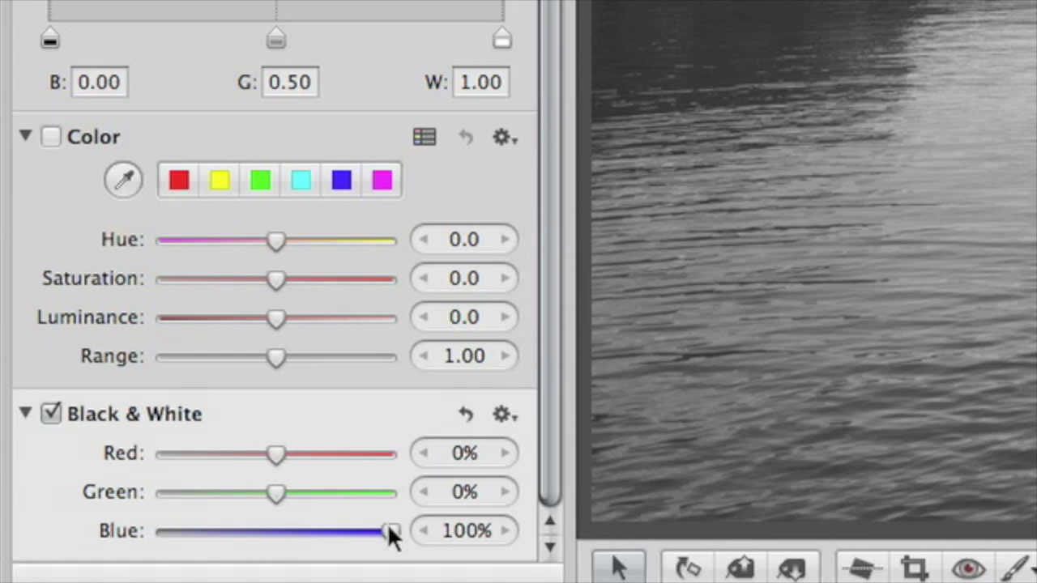
drag(389, 531, 325, 531)
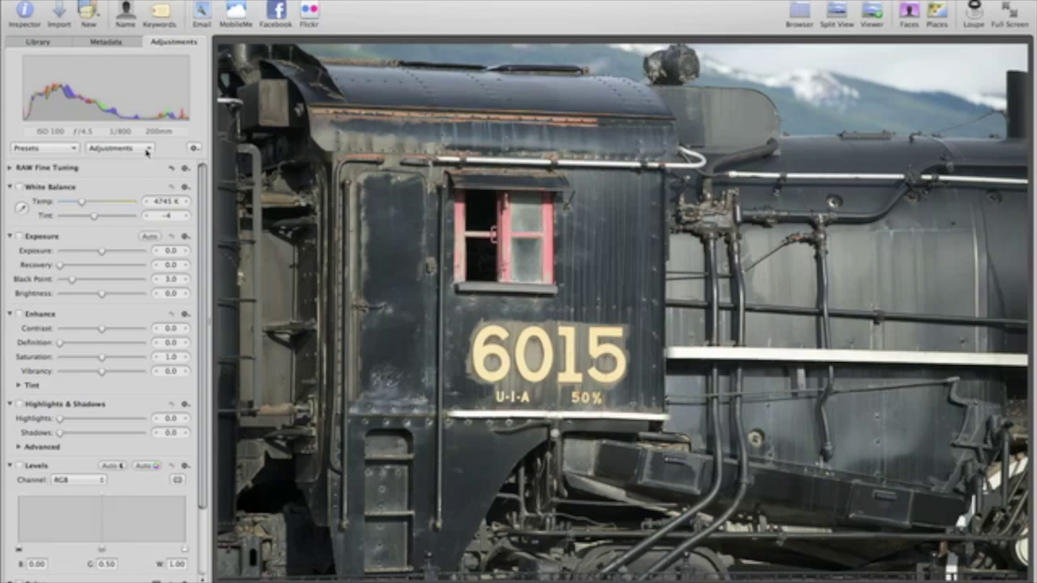
Add a Color Monochrome adjustment to the locomotive photo and lower its intensity to 0.58
click(147, 152)
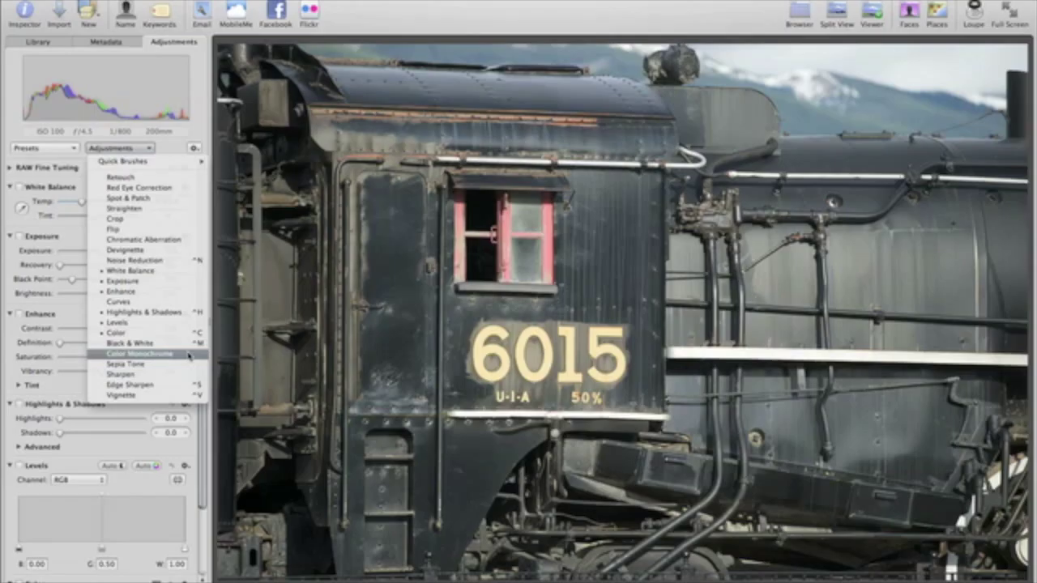
click(189, 355)
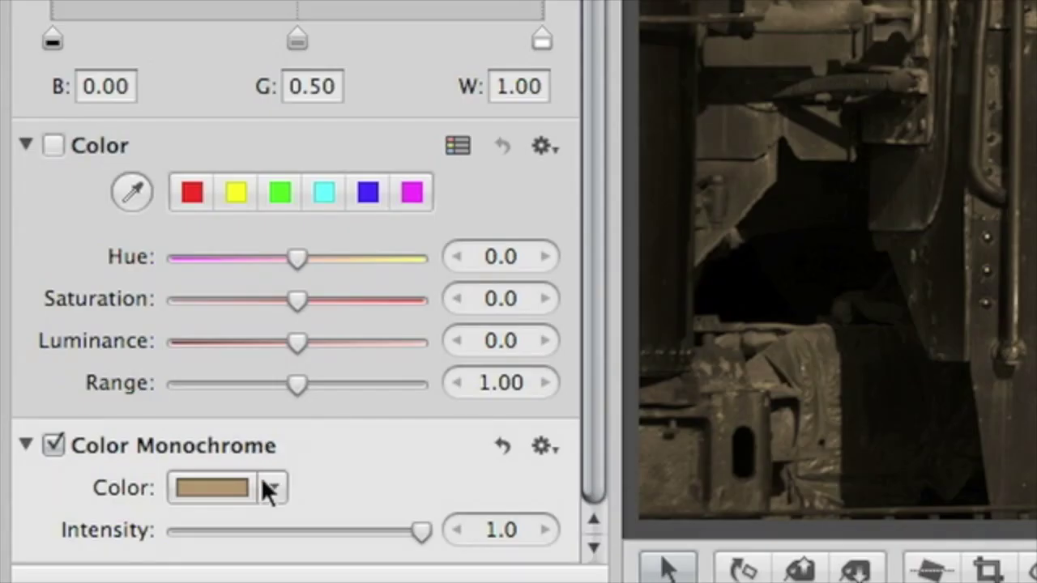
drag(417, 528, 403, 529)
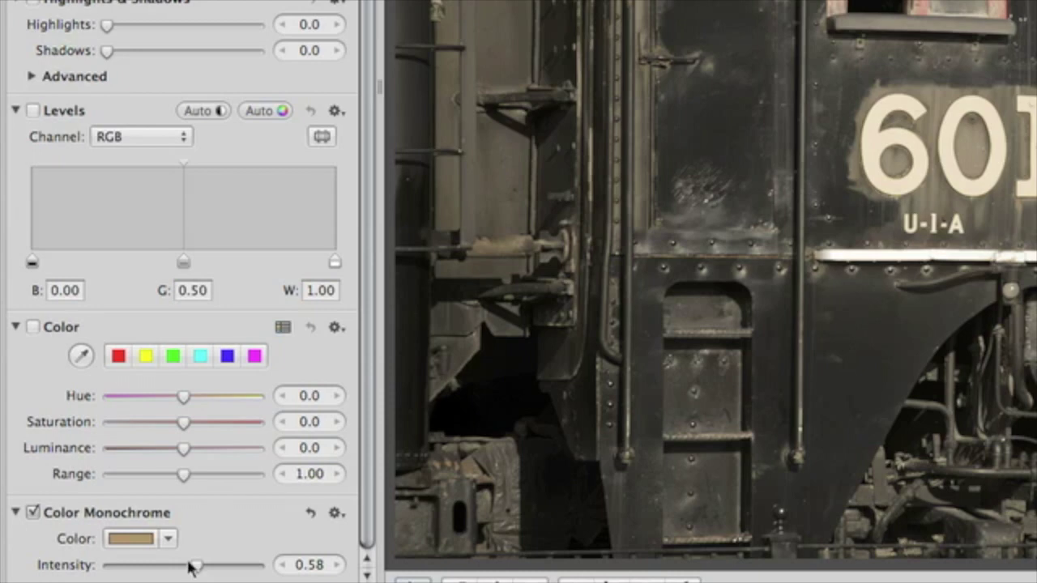
Pick a different tint color for the locomotive photo's Color Monochrome adjustment
click(168, 538)
click(181, 492)
click(202, 476)
drag(203, 476, 181, 400)
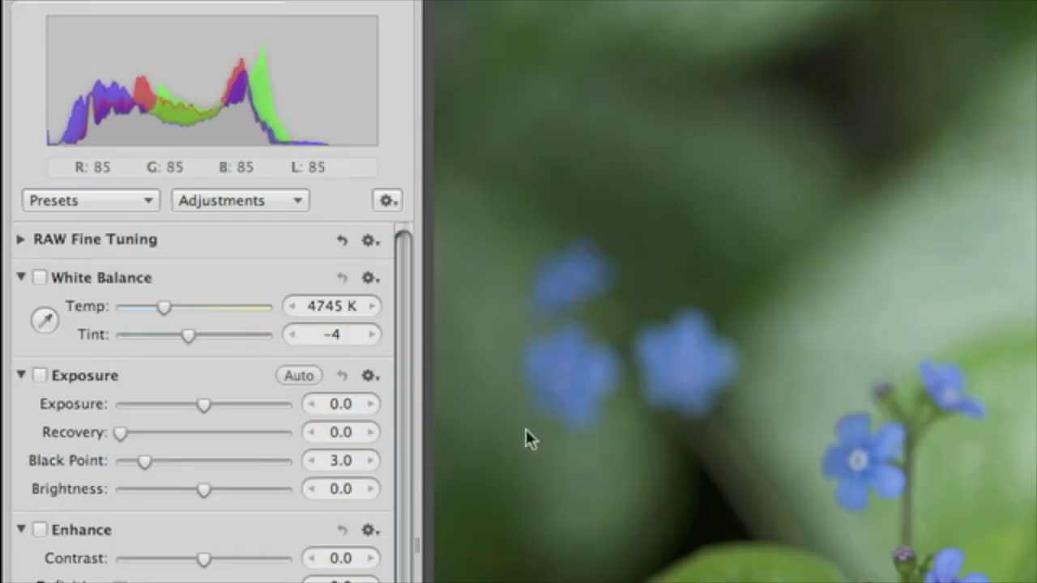
Add a Black & White adjustment to the blue flower photo and brush it away over one of the blossoms
click(249, 198)
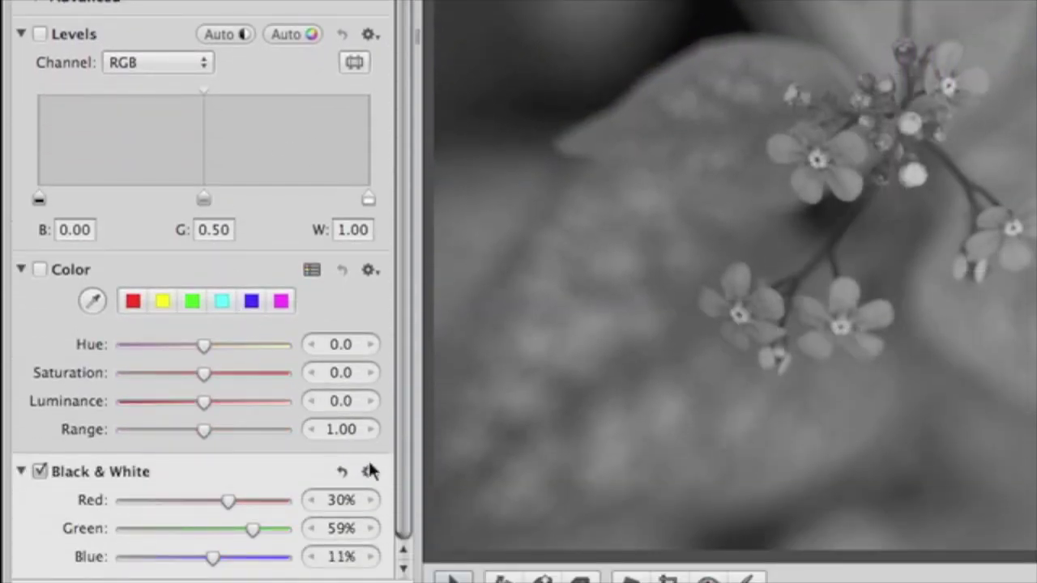
click(370, 471)
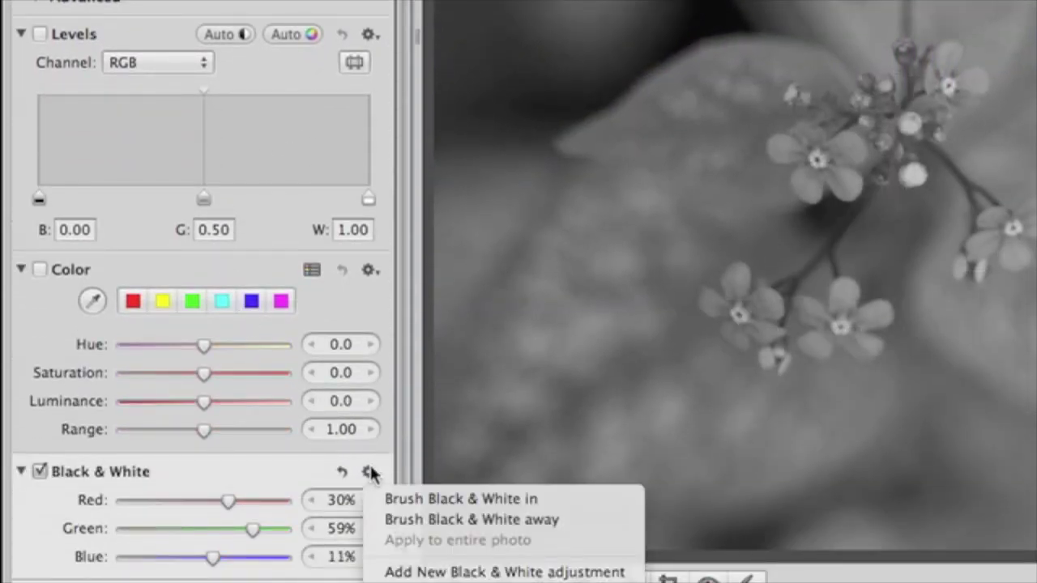
click(560, 520)
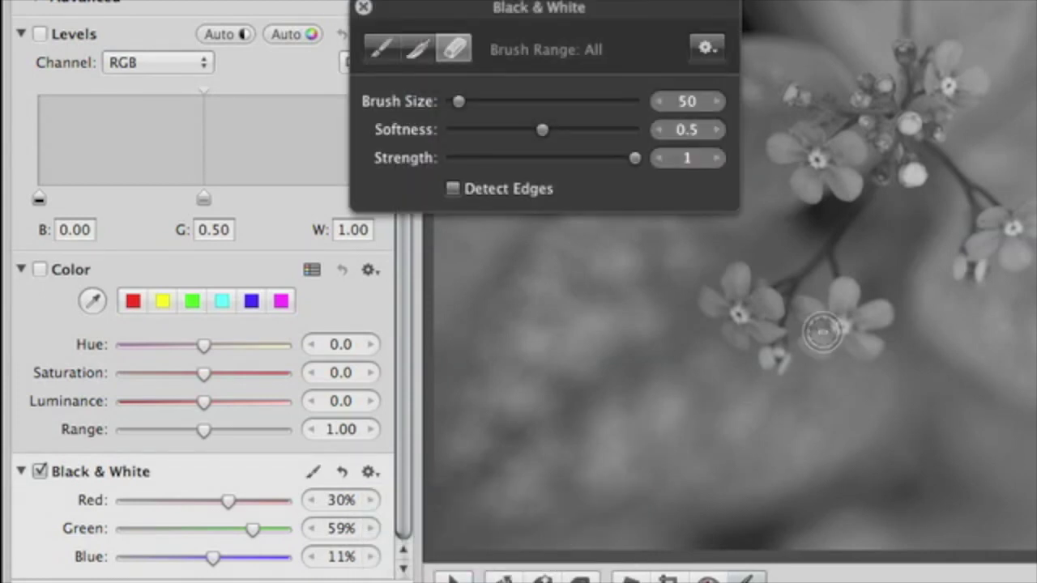
mouse_move(845, 296)
mouse_down()
mouse_move(813, 346)
mouse_move(810, 312)
mouse_up()
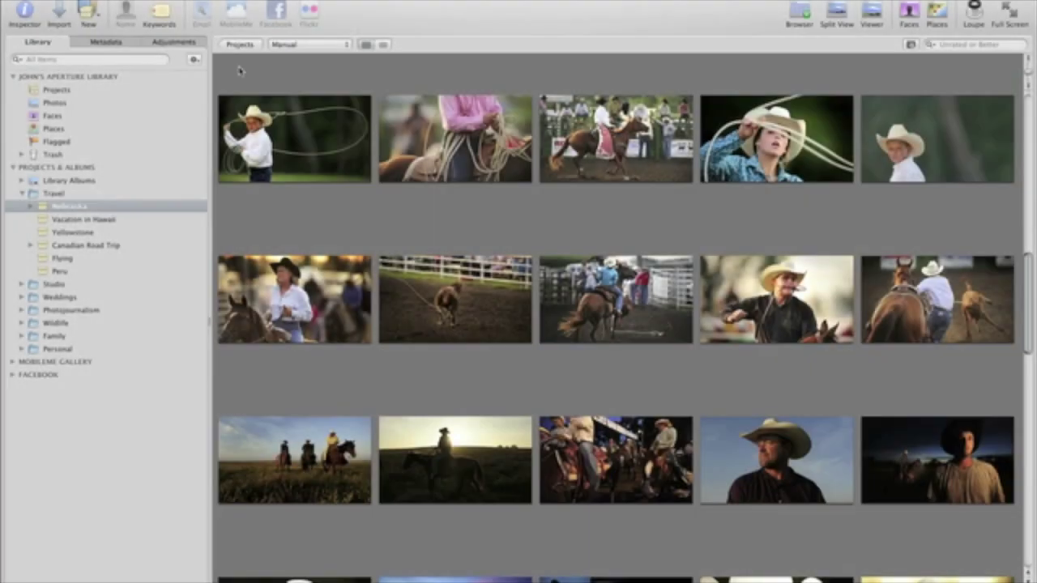
Select the three full rows of rodeo photos in the Nebraska project and start a new slideshow from them named "Mid State Rodeo"
drag(238, 66, 830, 452)
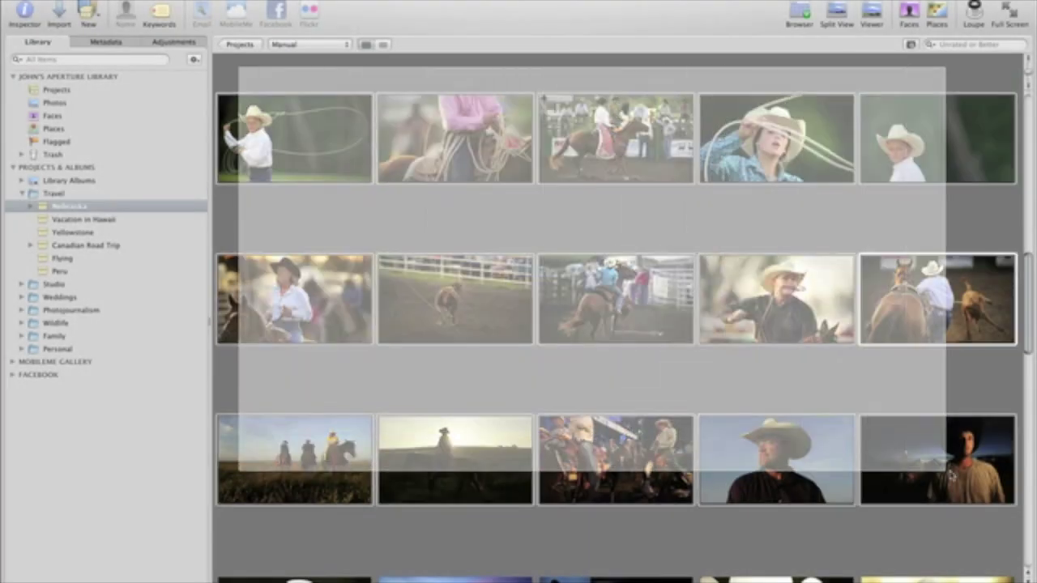
click(913, 473)
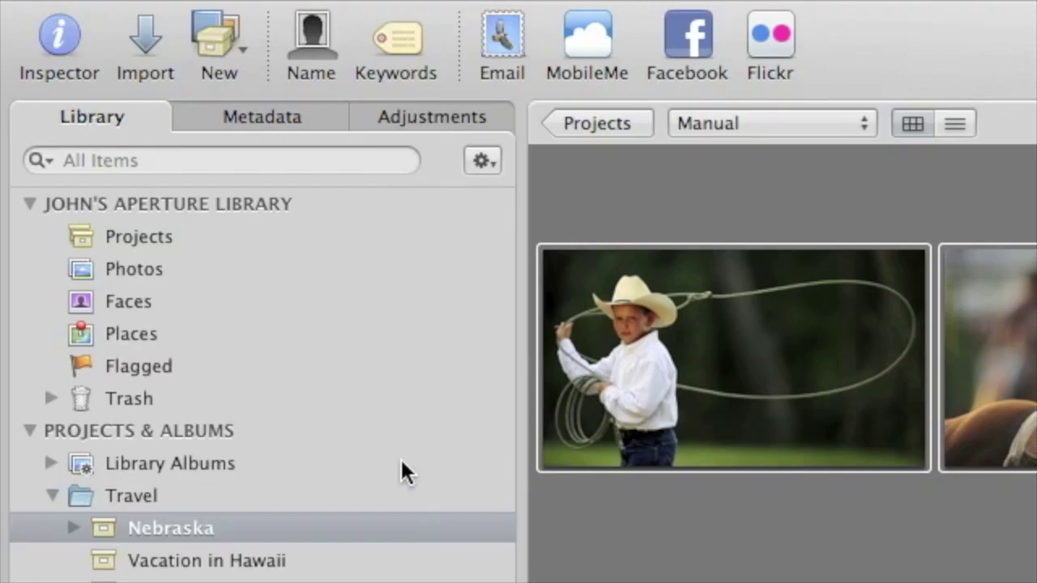
click(227, 39)
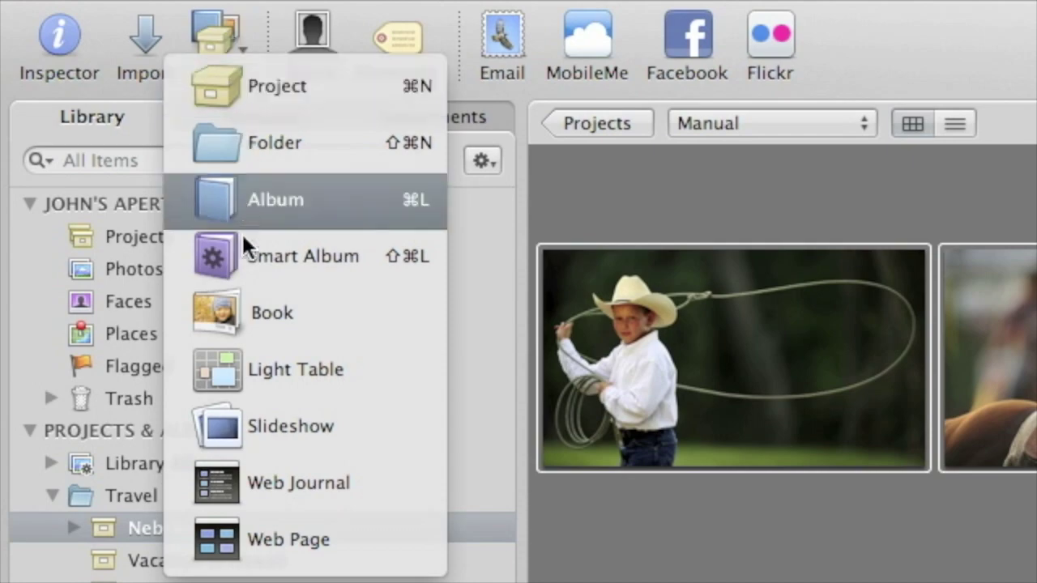
key(Escape)
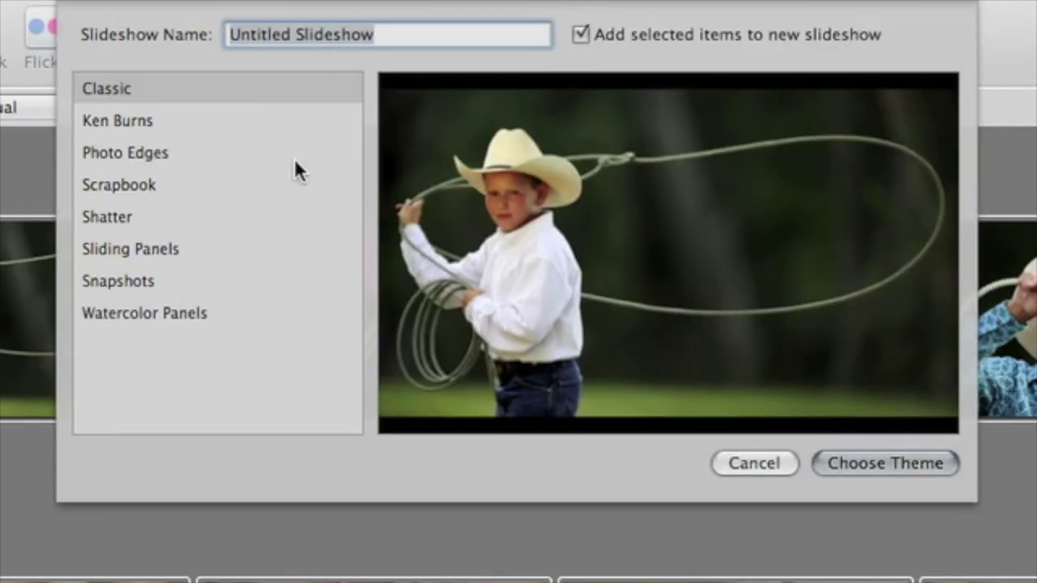
text(Mid State Rodeo)
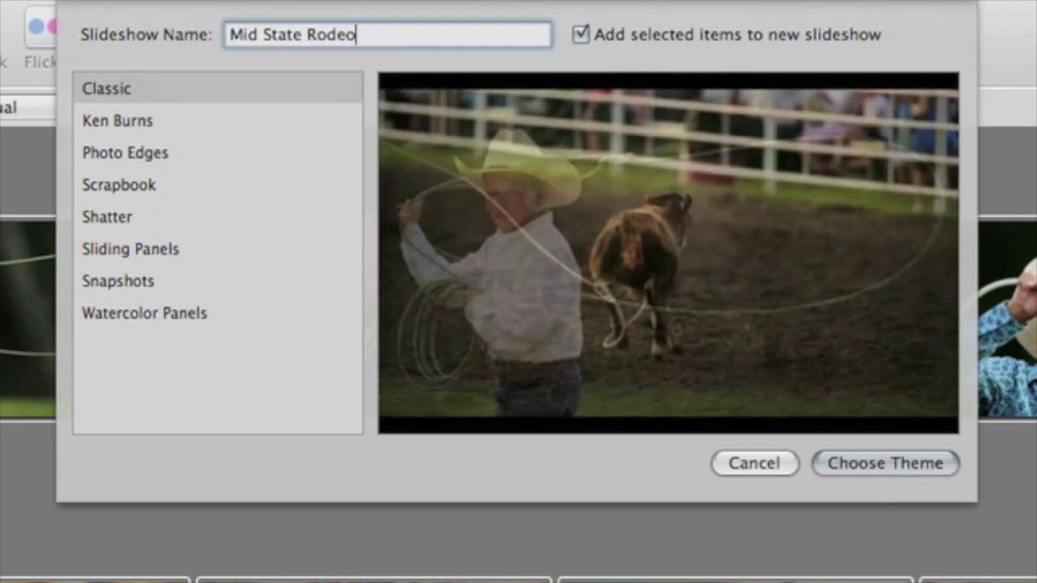
Preview the Sliding Panels and Snapshots themes, then create the slideshow with the Watercolor Panels theme
click(246, 248)
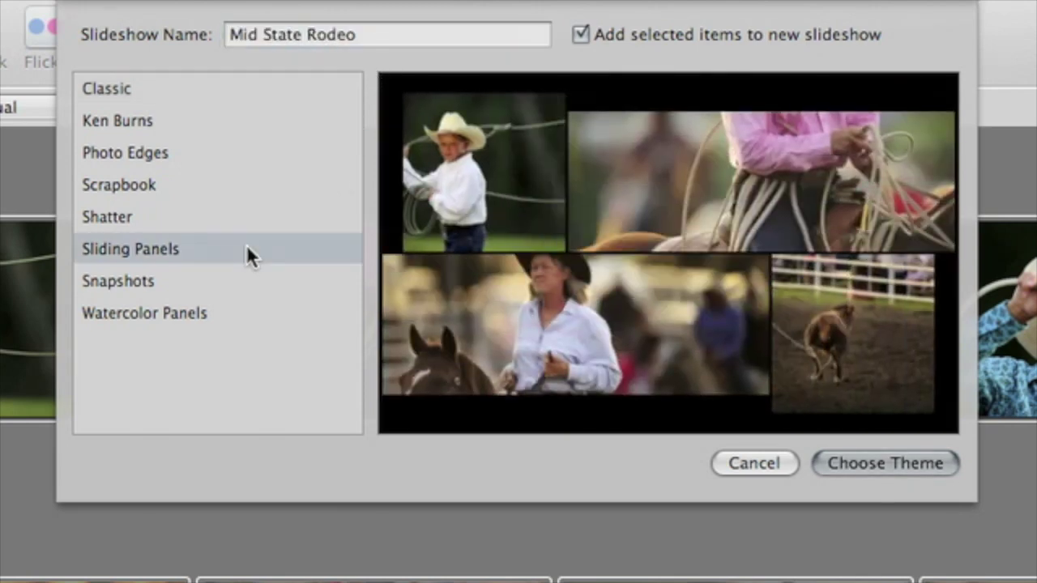
click(231, 296)
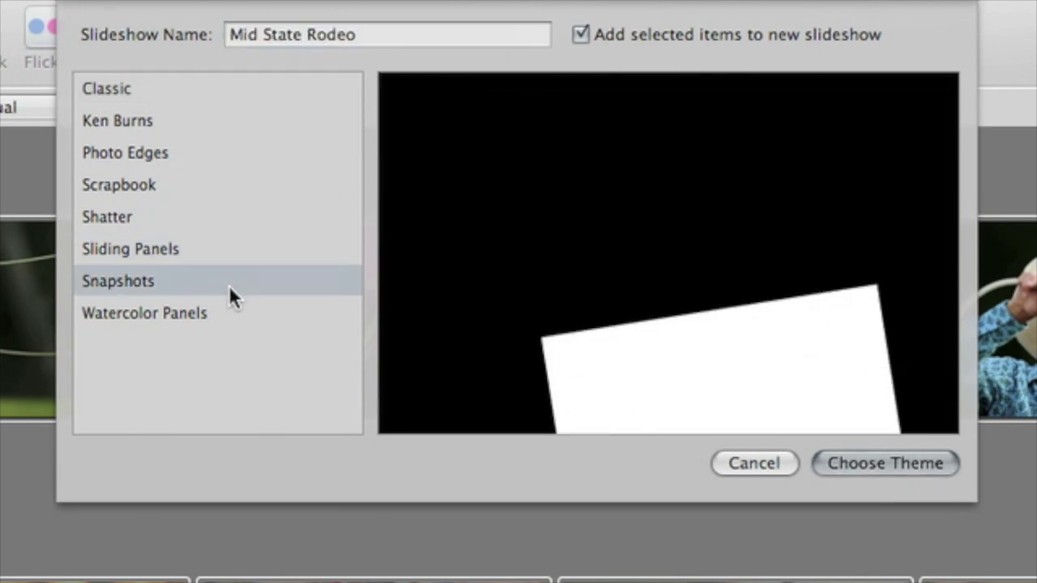
click(231, 315)
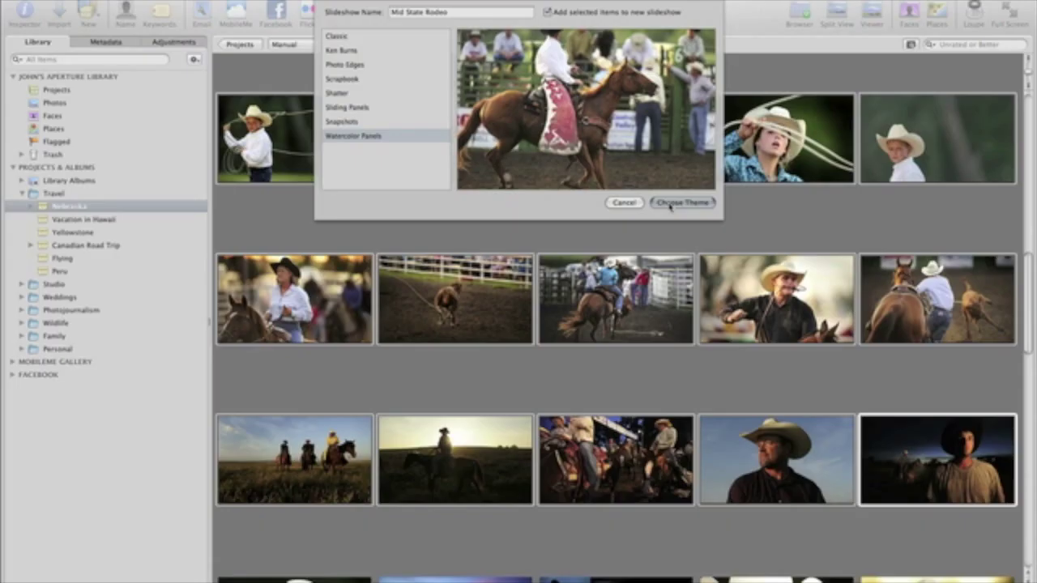
click(853, 461)
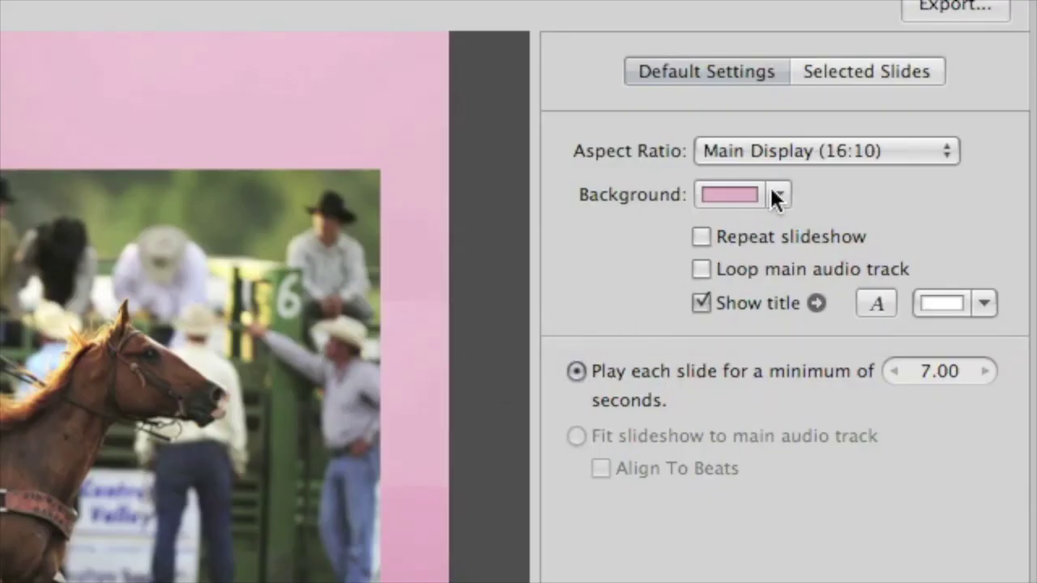
Try red and yellow-green for the slideshow background, then settle on a dark green
click(776, 196)
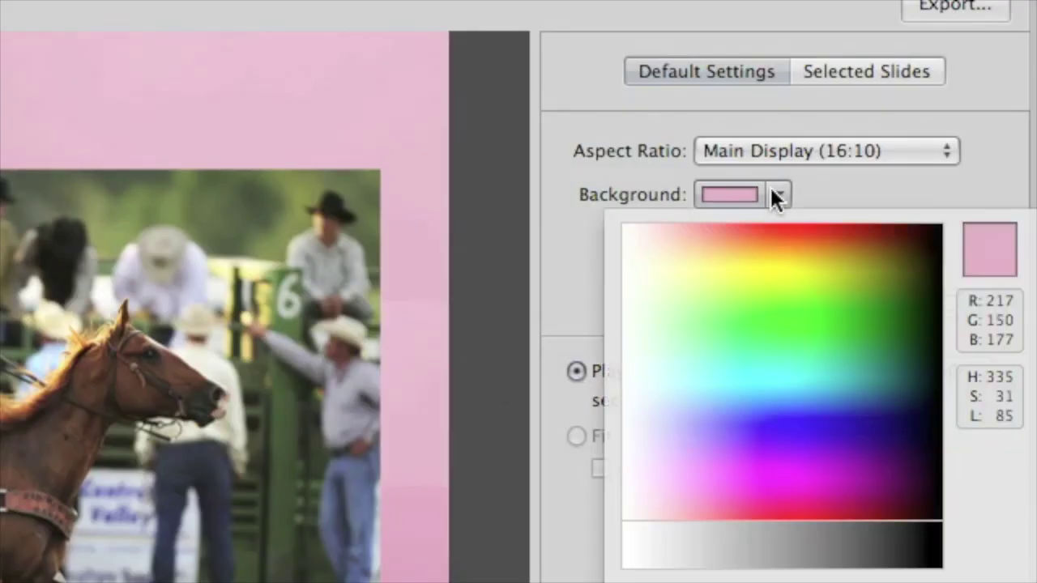
click(809, 227)
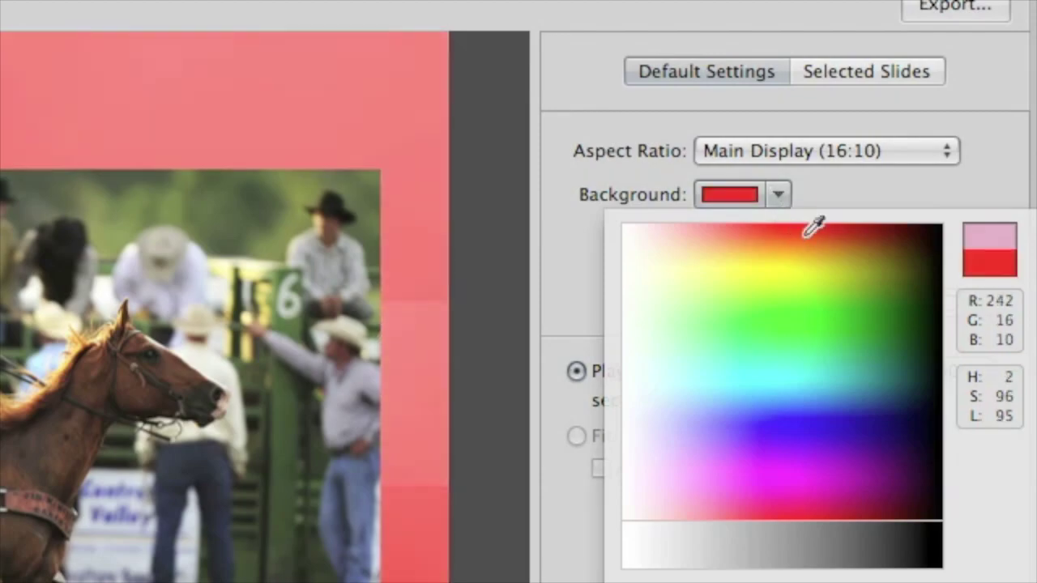
click(859, 275)
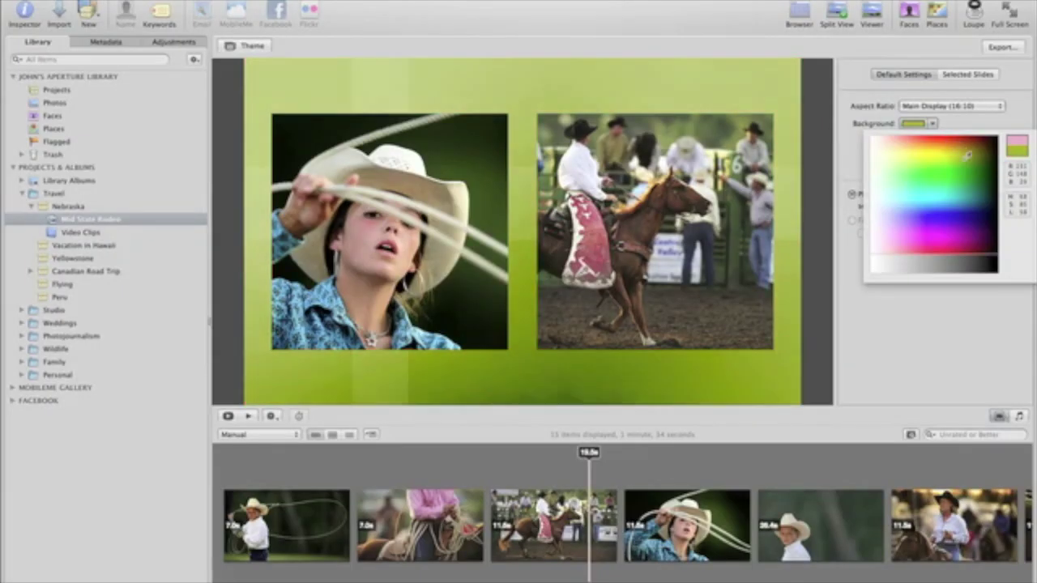
drag(967, 155, 976, 170)
click(956, 453)
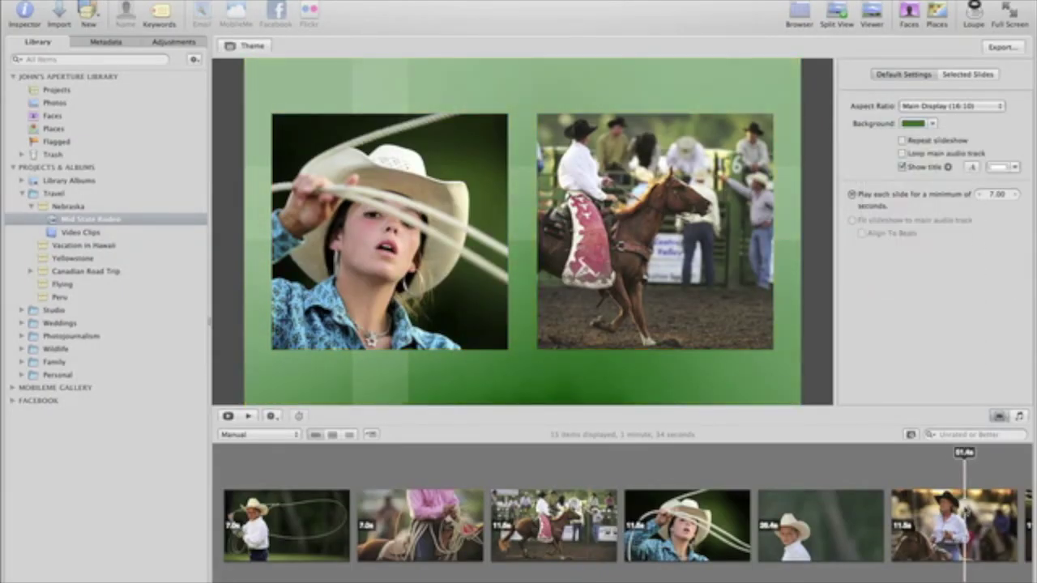
Change the slideshow's theme to Classic
drag(620, 522, 622, 522)
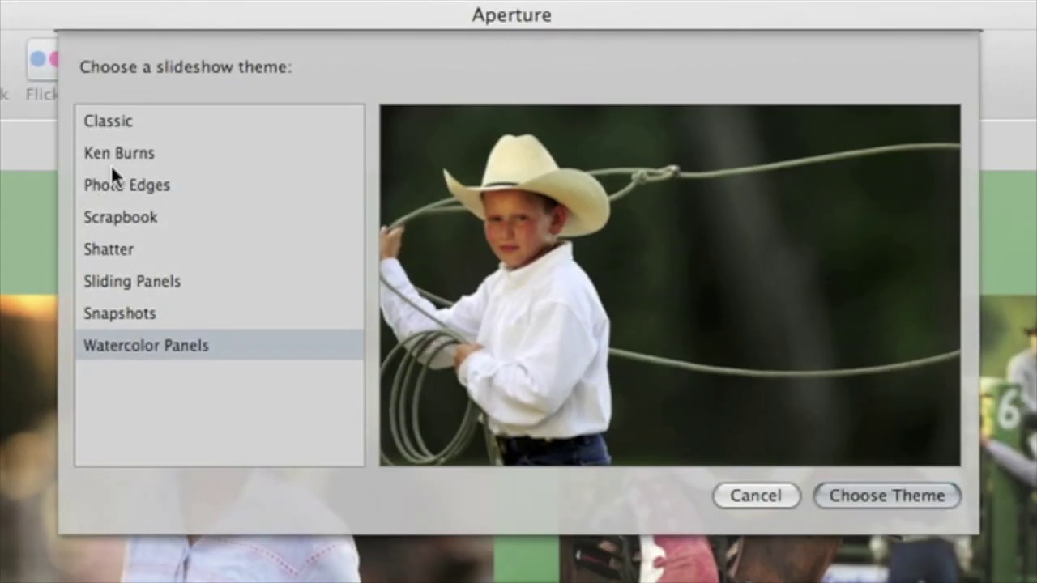
click(166, 122)
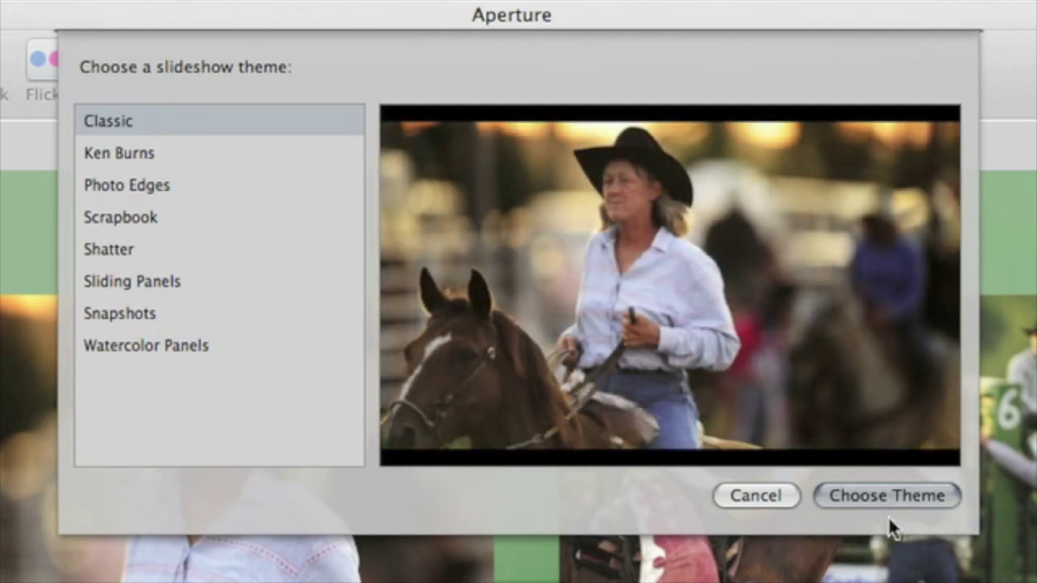
click(913, 496)
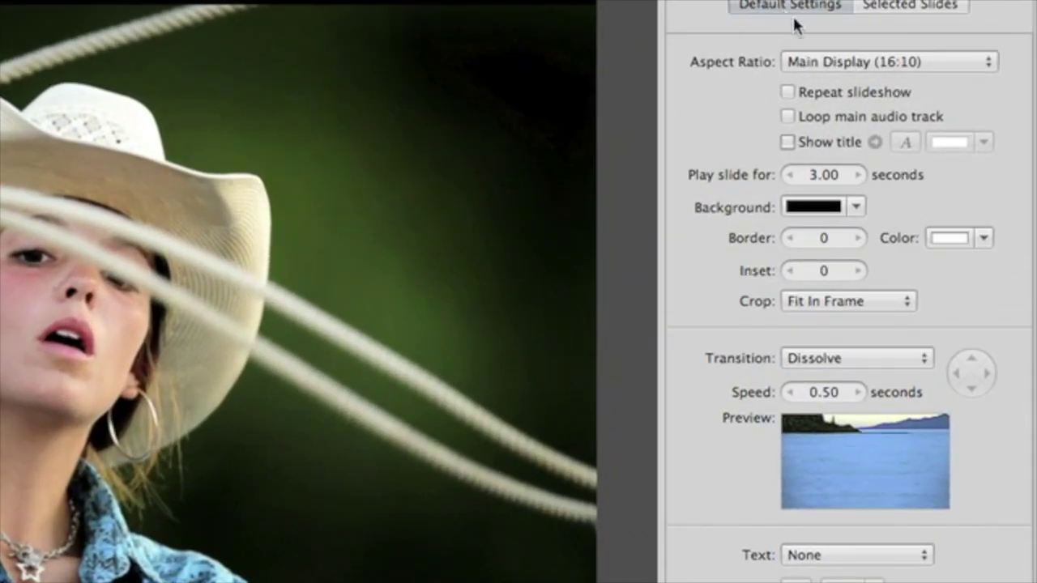
Set the transition of the selected slide of the woman with the lasso to Fade Through Black
click(923, 10)
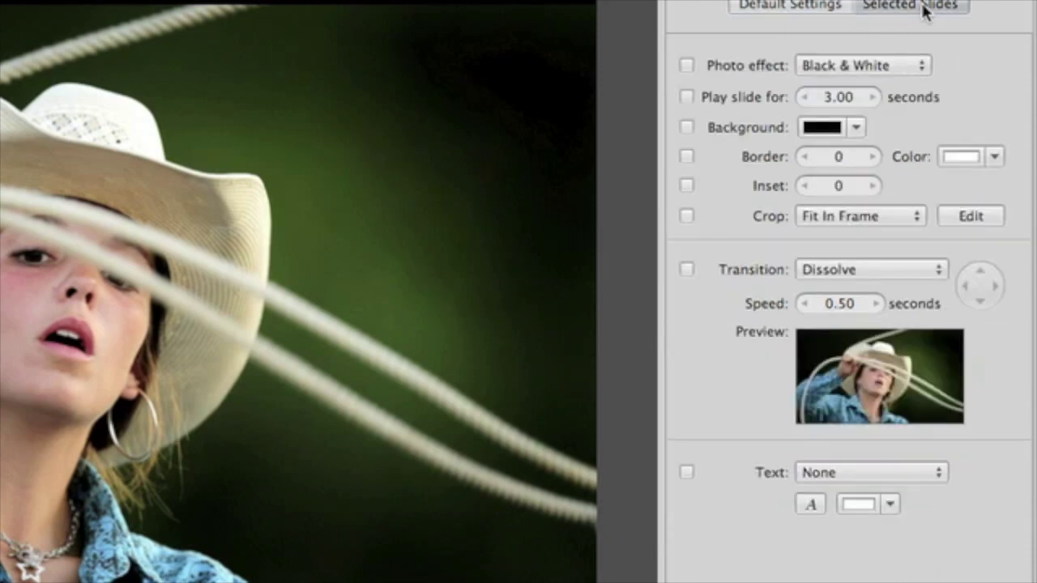
click(882, 265)
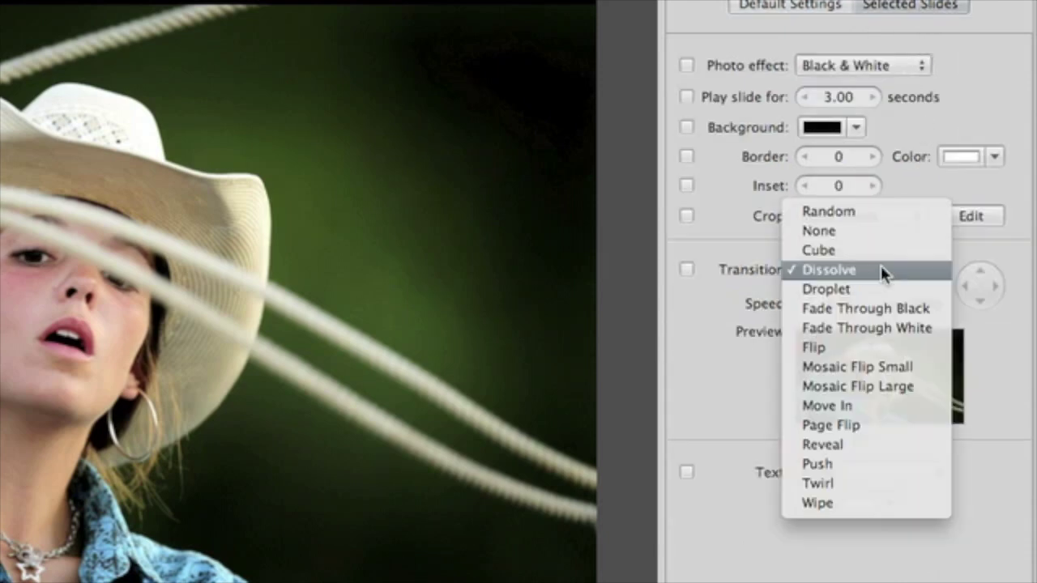
click(869, 307)
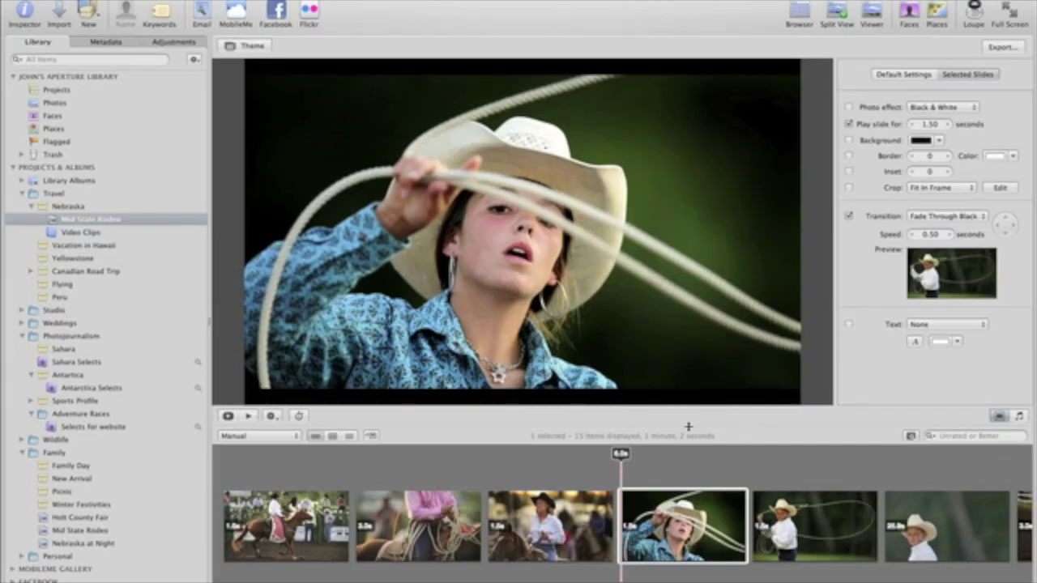
Play the slideshow up to the video clip of the boy in the cowboy hat, pause there and open the clip
key(space)
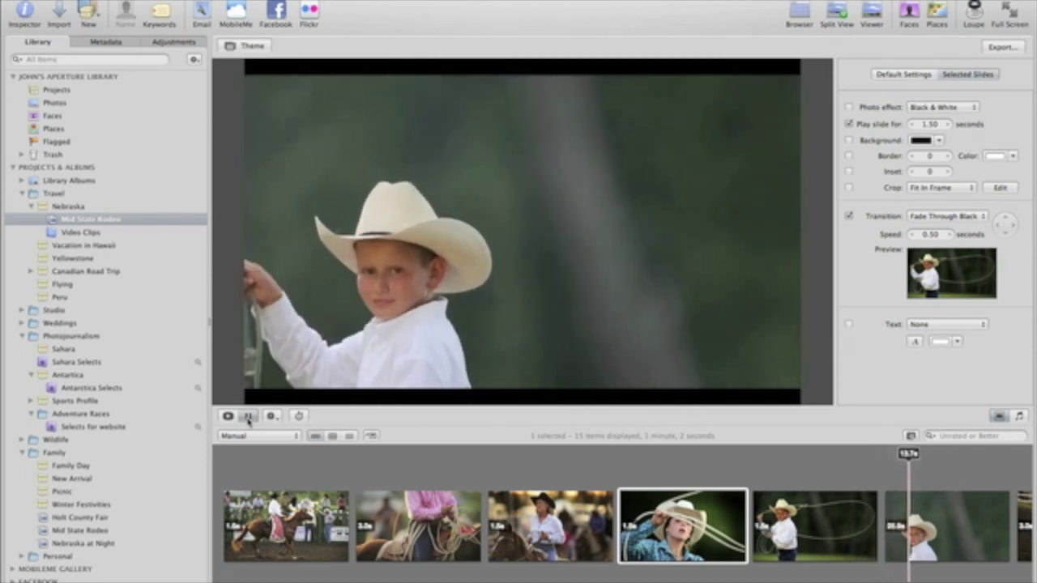
click(248, 416)
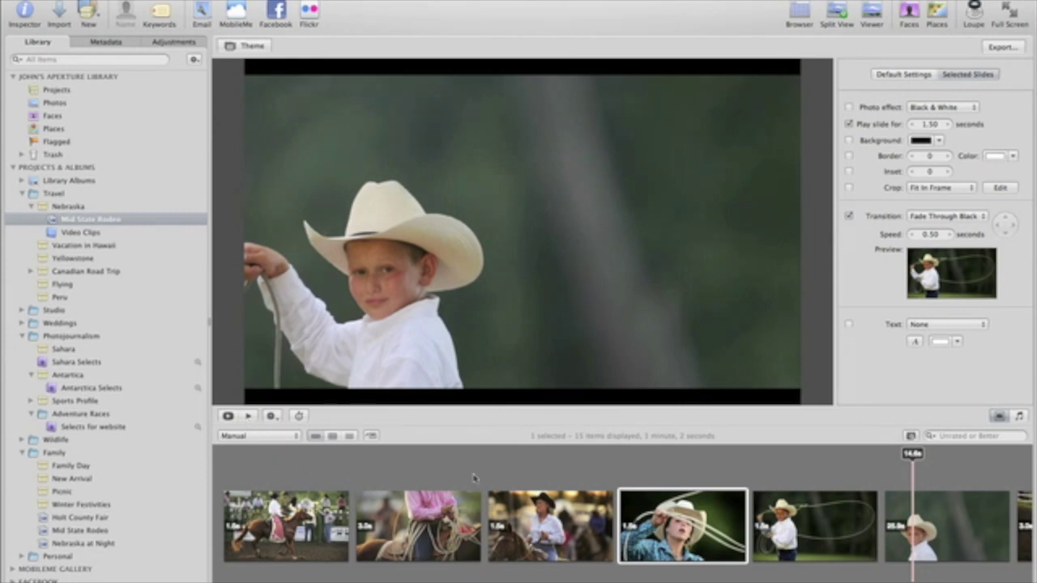
double_click(909, 509)
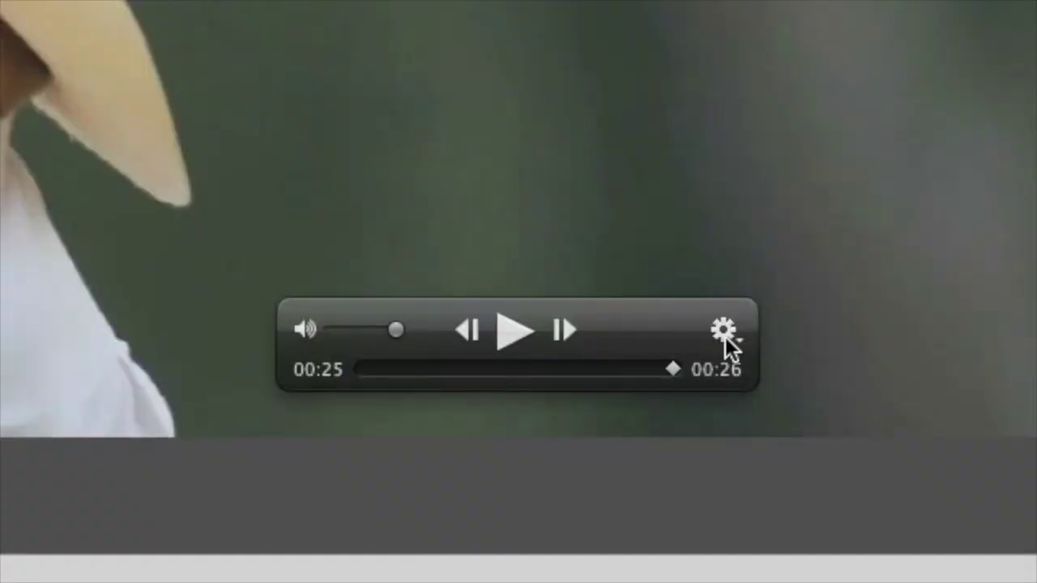
Trim the video clip of the boy with the lasso at both its start and end, leaving about 13 seconds
click(724, 332)
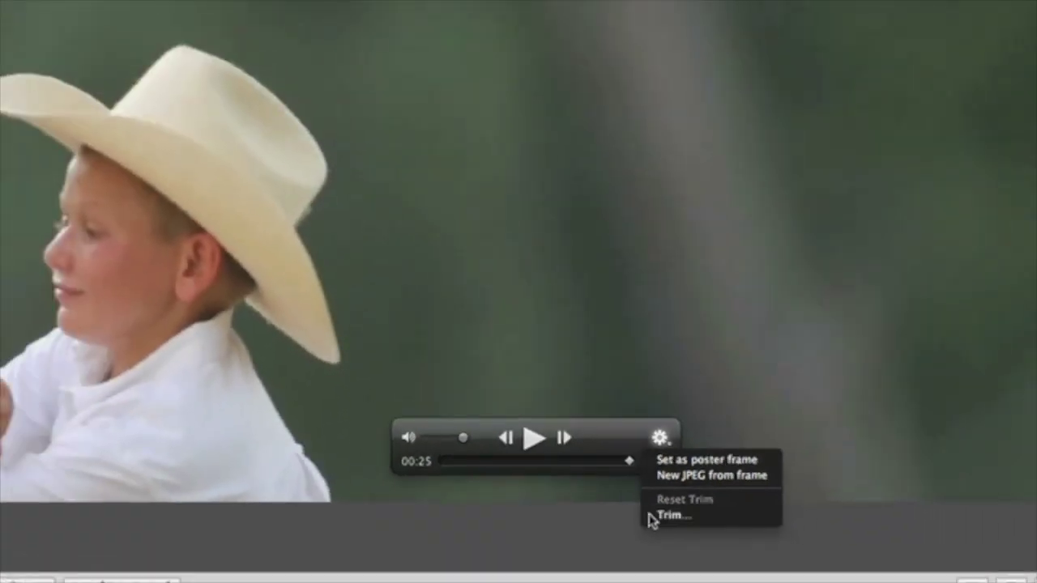
click(679, 491)
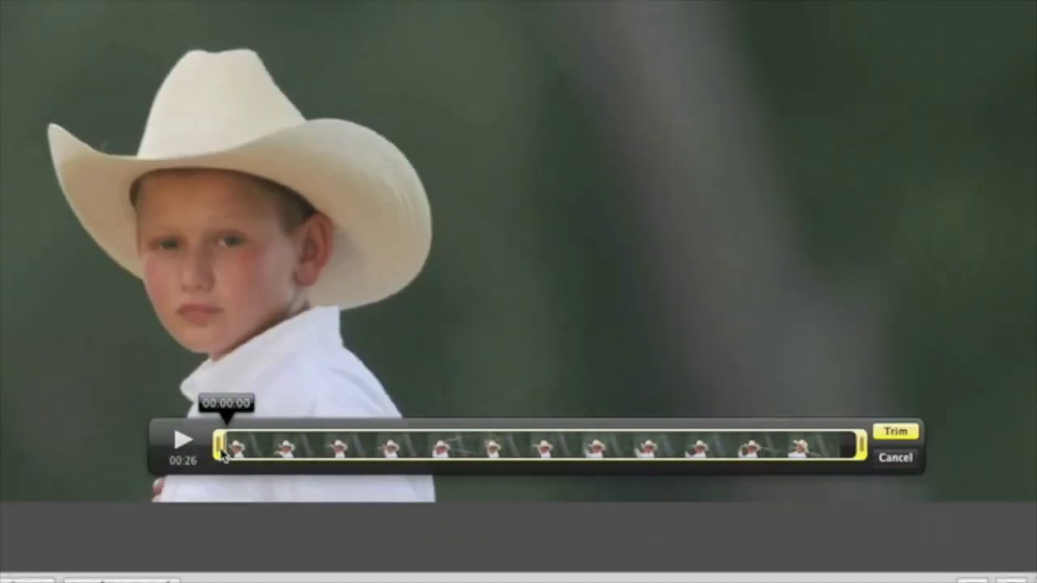
drag(215, 446, 444, 454)
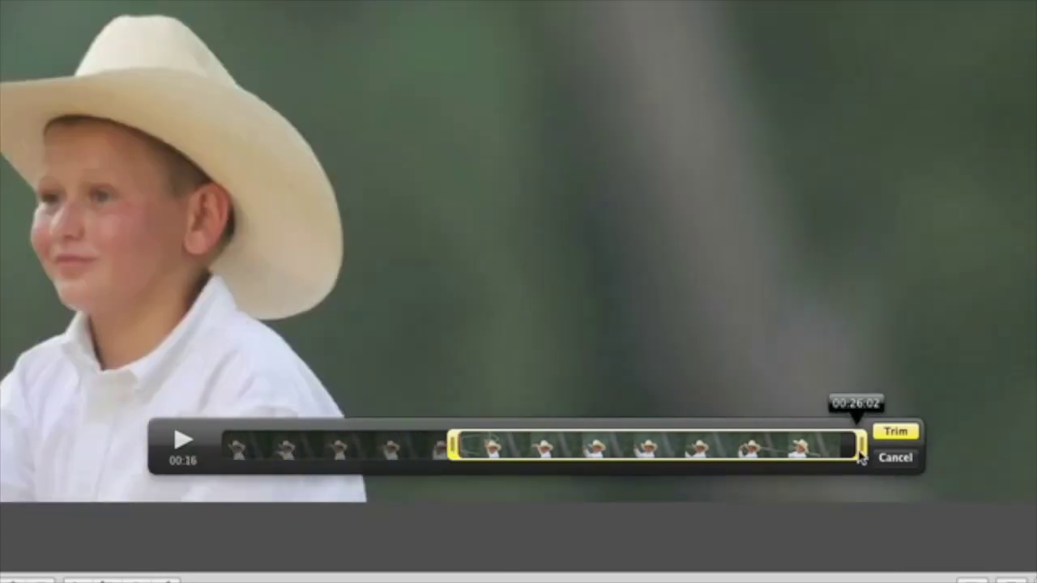
drag(860, 454, 782, 459)
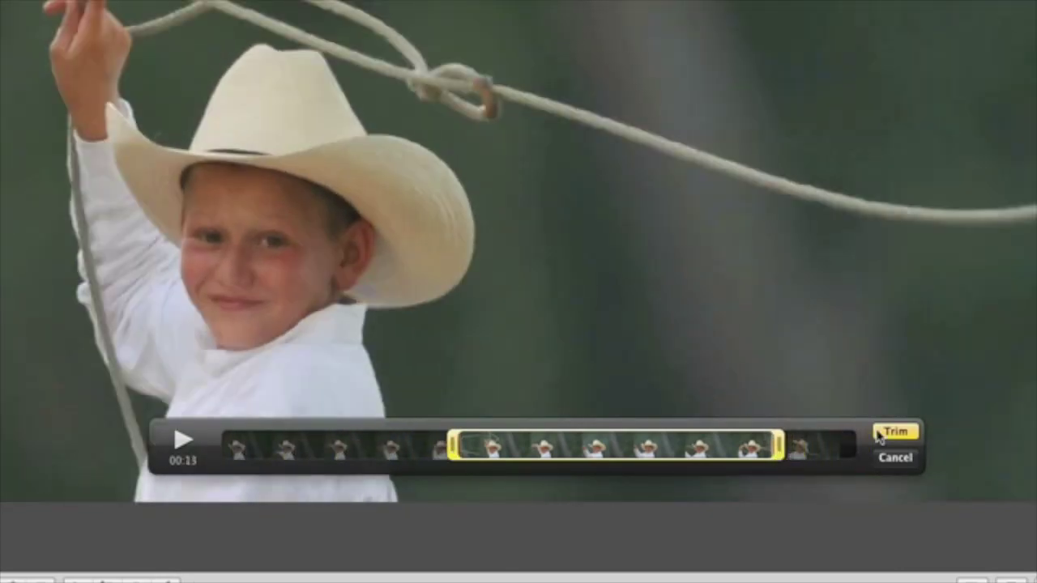
click(878, 435)
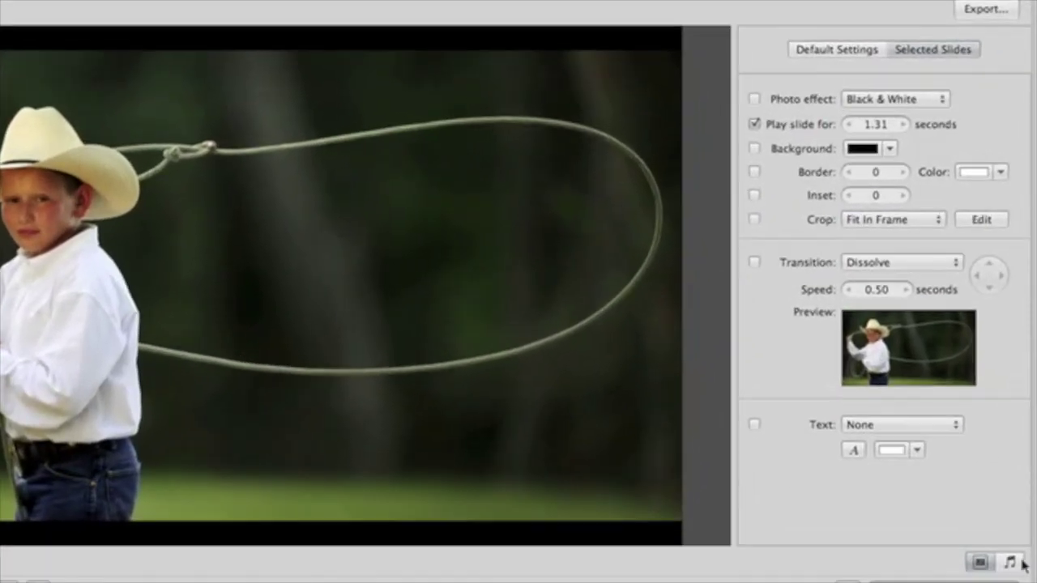
Add the Pluck track from Aperture Audio to the slideshow, starting on the slide of the rider in the pink shirt
click(1020, 563)
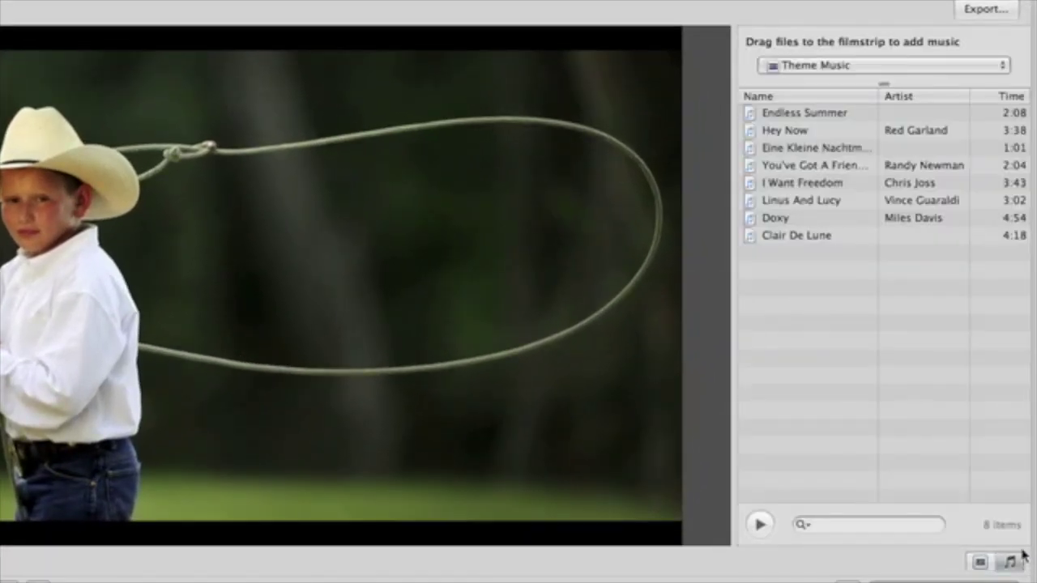
click(886, 68)
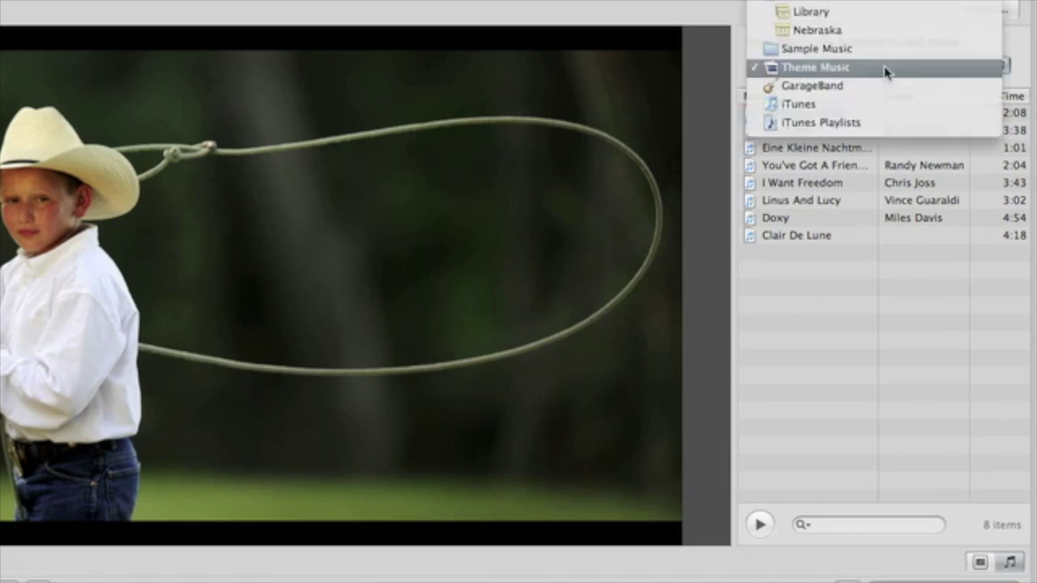
click(891, 1)
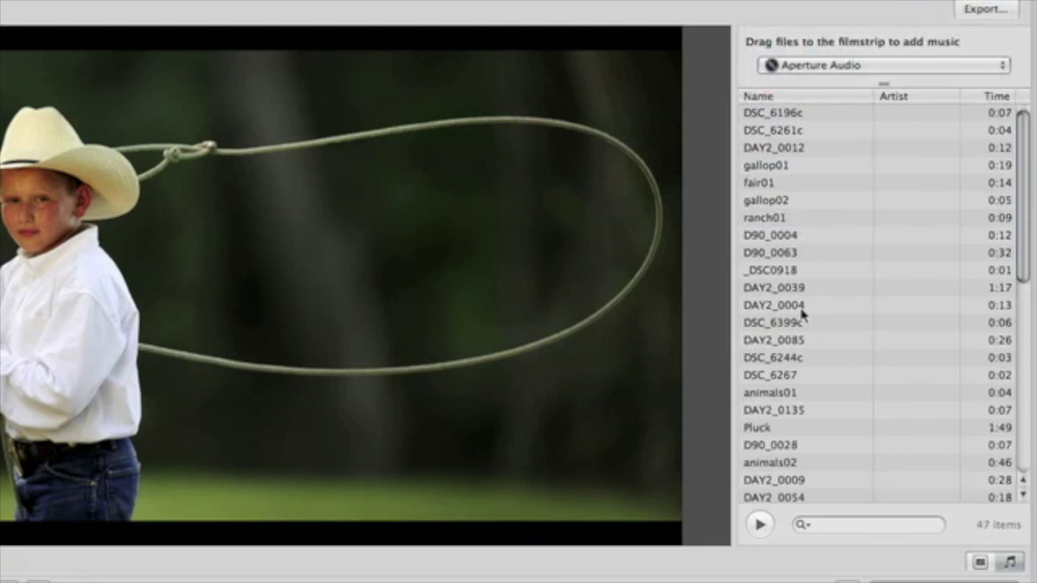
mouse_move(762, 429)
mouse_down()
mouse_move(759, 454)
mouse_move(1029, 308)
mouse_move(975, 324)
mouse_move(731, 324)
mouse_move(714, 328)
mouse_move(673, 397)
mouse_move(622, 424)
mouse_move(430, 422)
mouse_up()
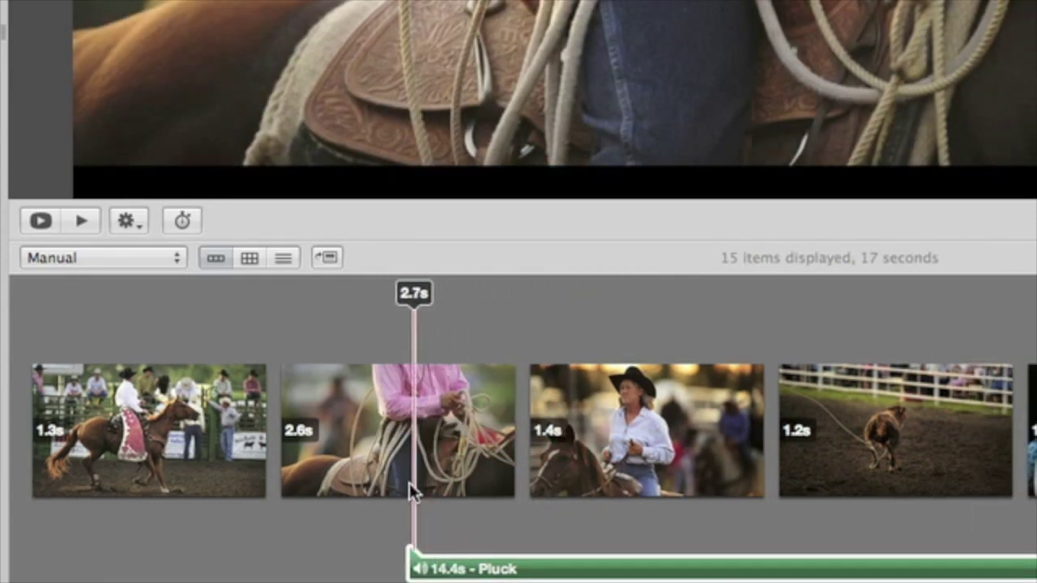
Shift the start of the Pluck track earlier on the filmstrip and lower the track's volume
drag(410, 569, 252, 570)
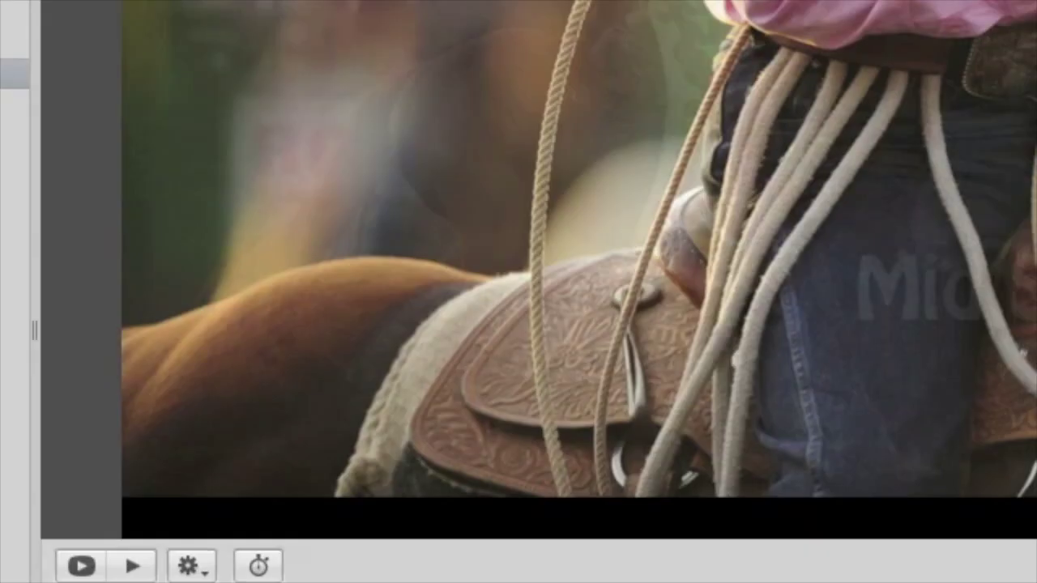
double_click(267, 569)
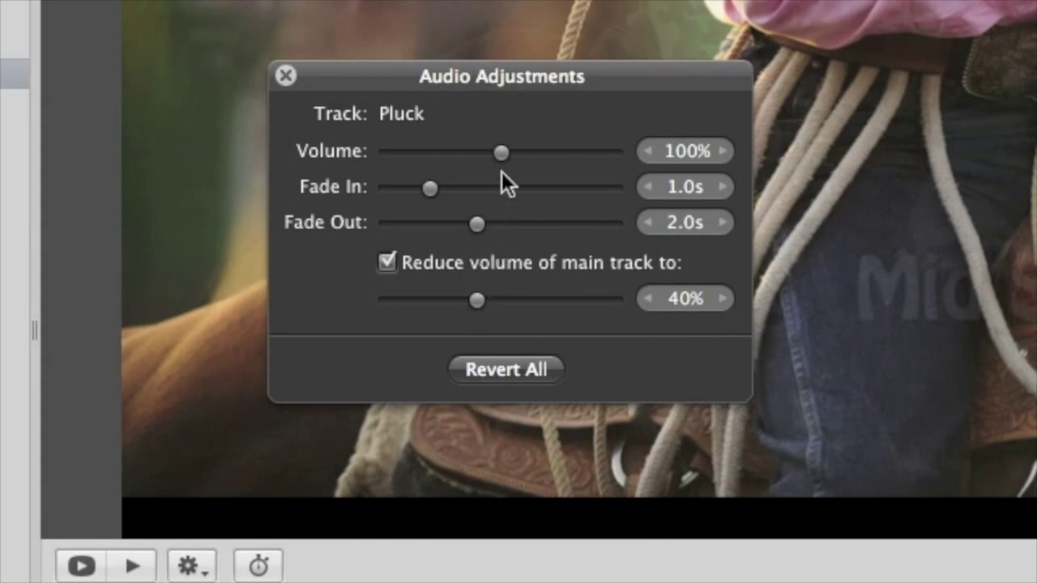
drag(501, 151, 474, 151)
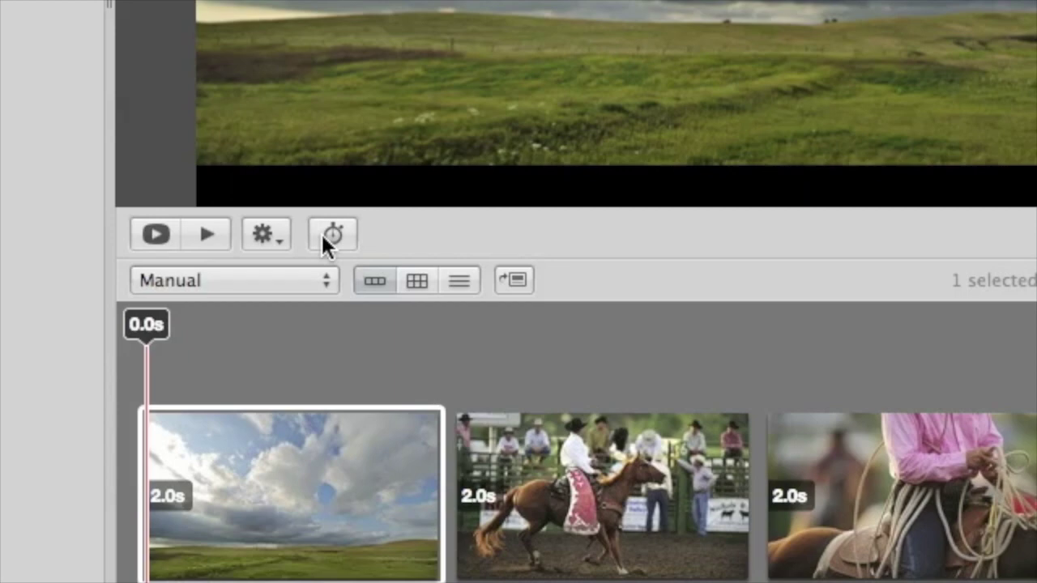
Record new slide durations in real time while the slideshow plays, from the opening landscape through the rodeo photos
click(322, 233)
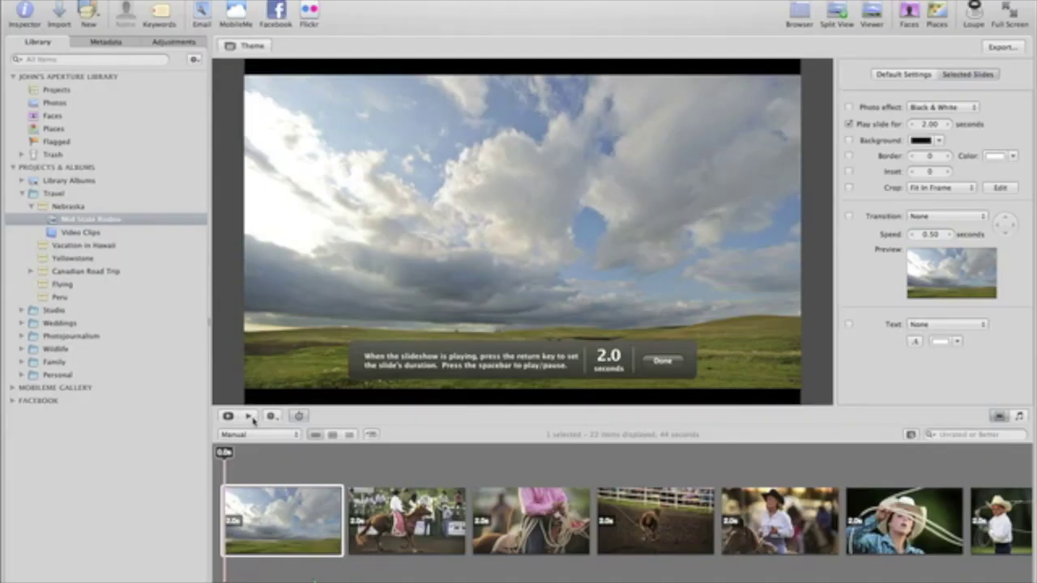
click(212, 237)
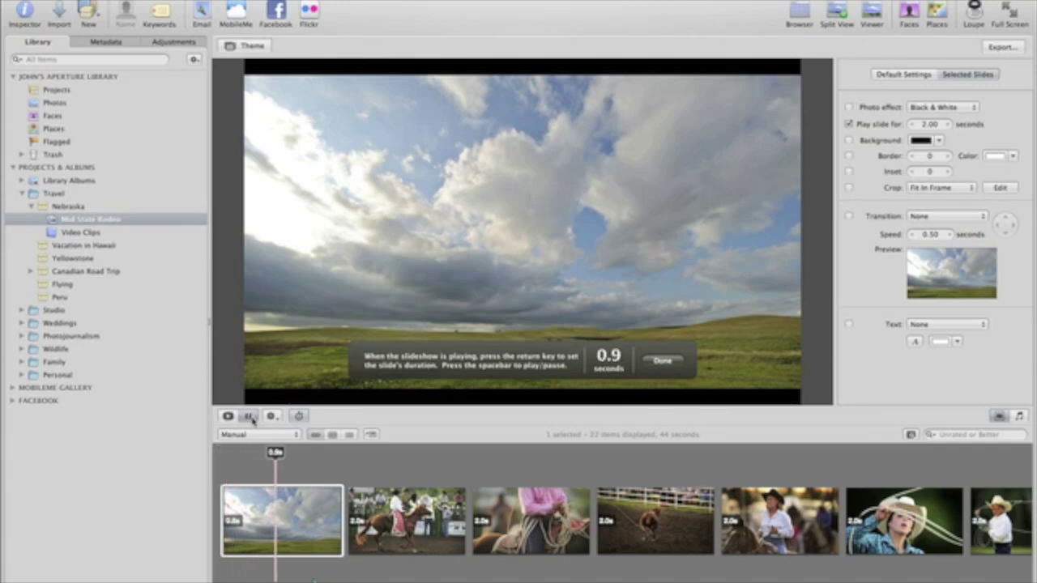
key(Return)
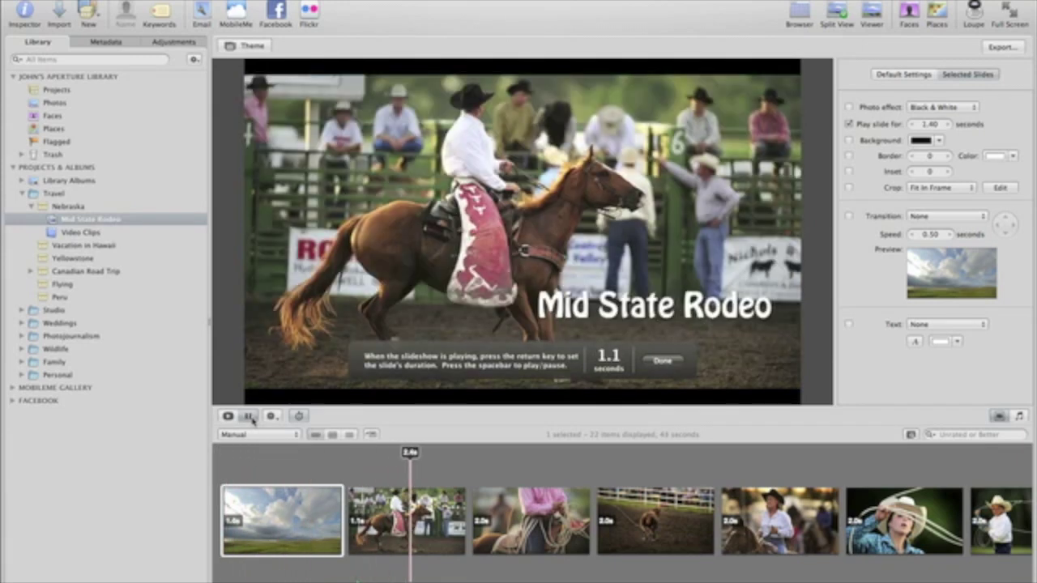
key(Return)
key(Return)
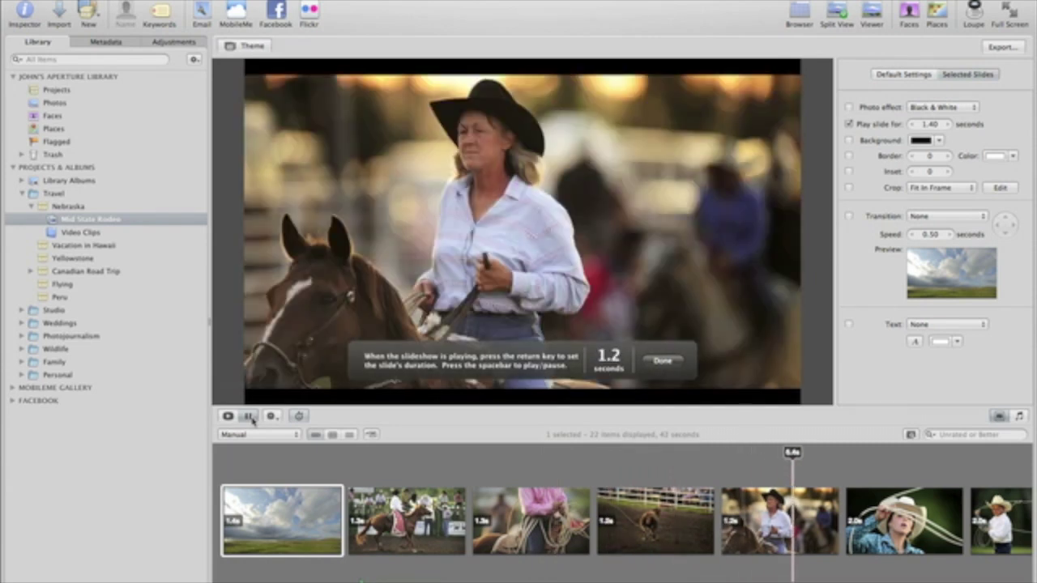
key(Return)
key(Return)
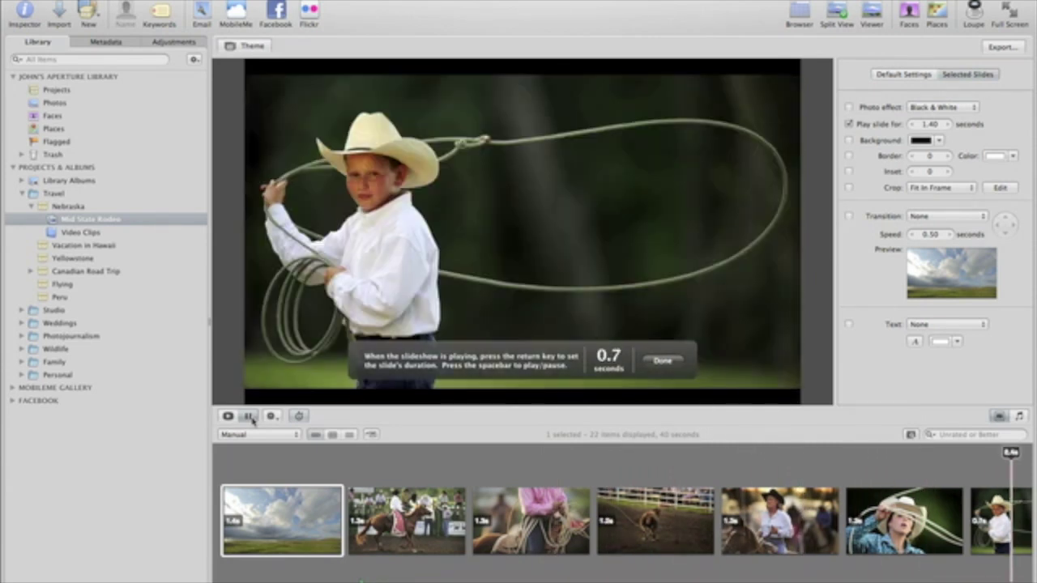
key(Return)
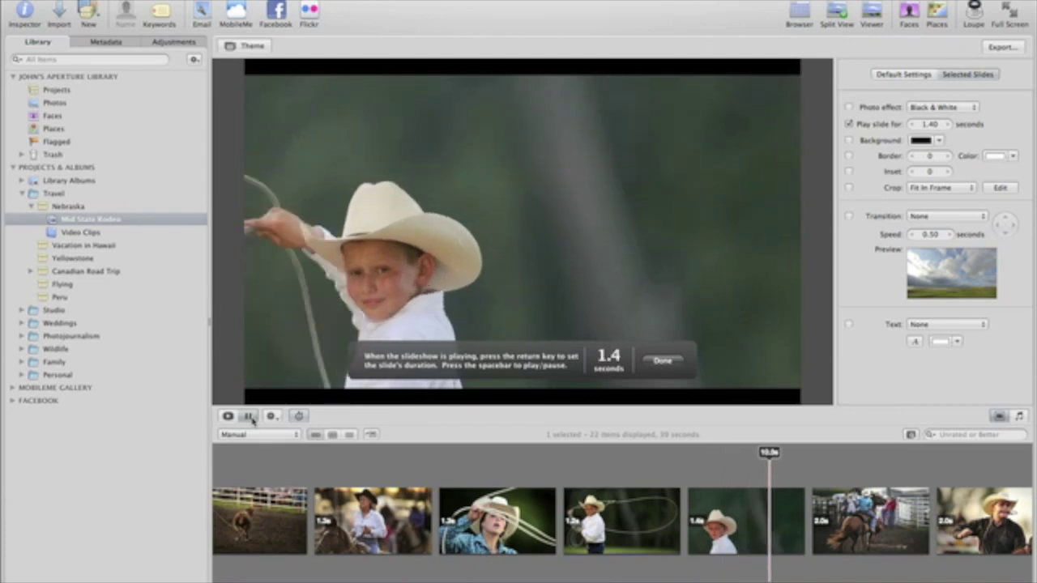
key(Return)
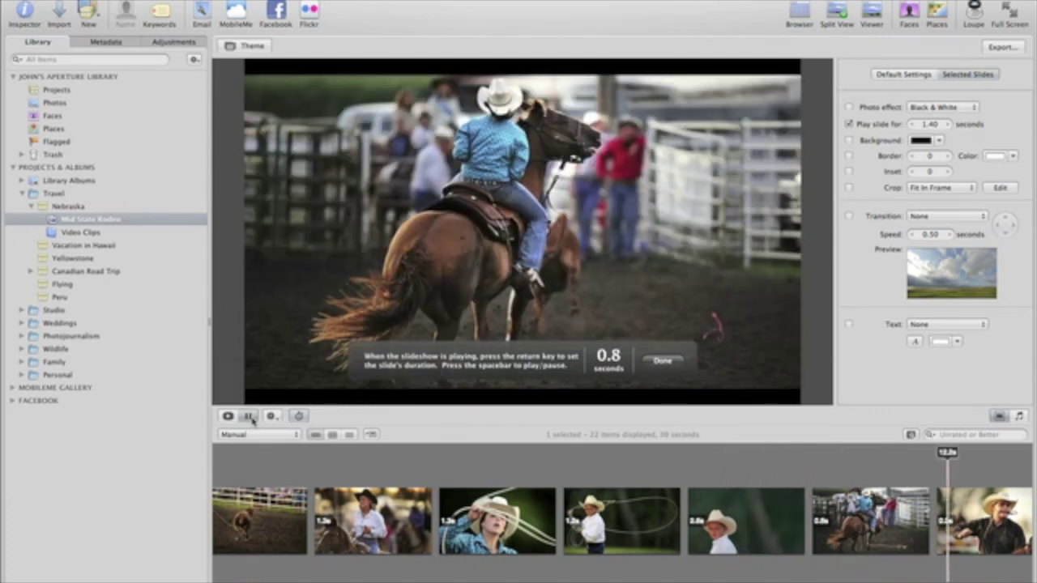
key(Return)
key(Return)
key(Return)
key(Return)
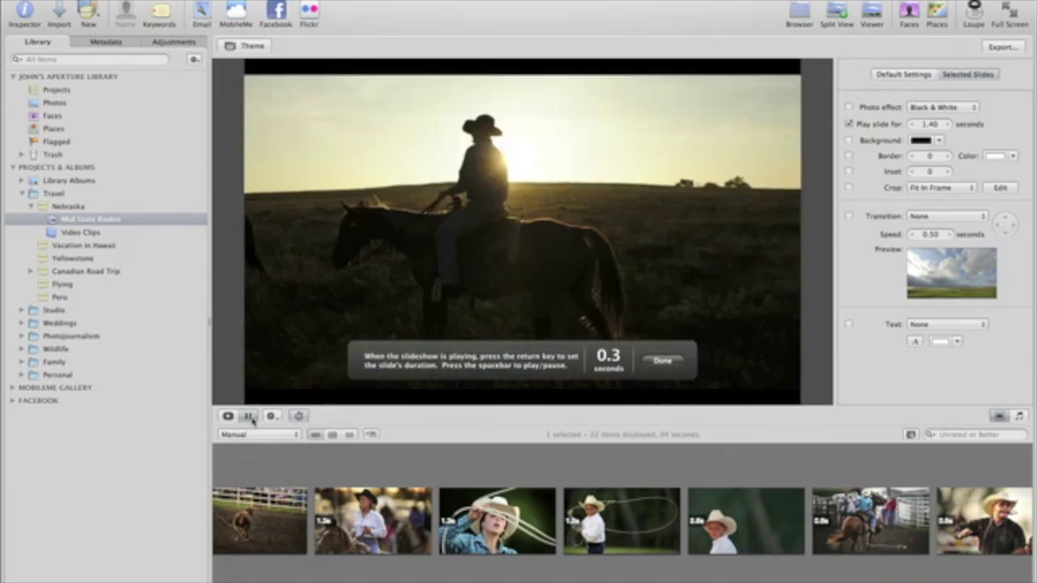
key(Return)
key(Return)
key(Return)
key(Return)
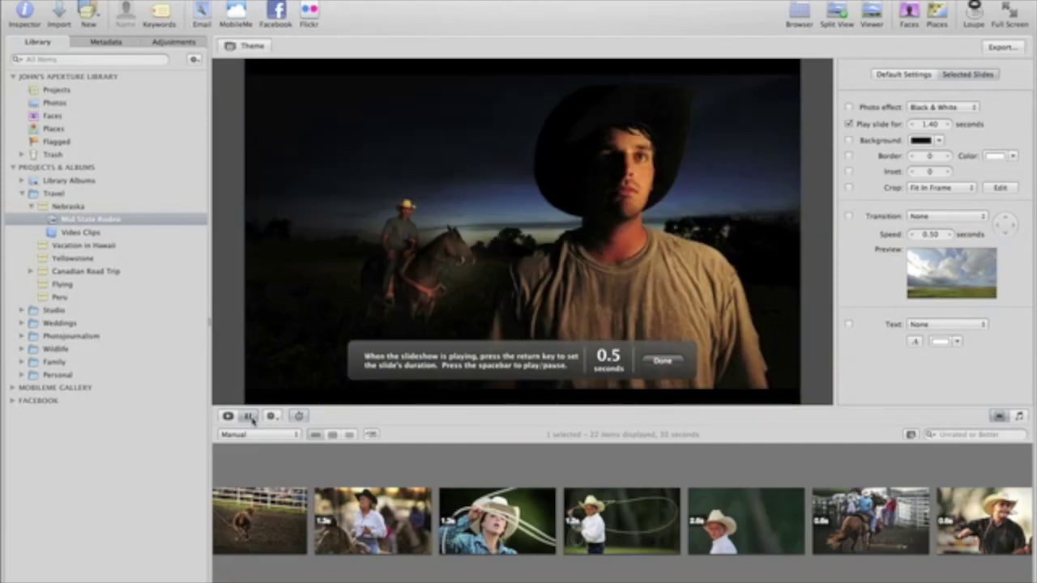
key(Return)
key(Return)
key(Return)
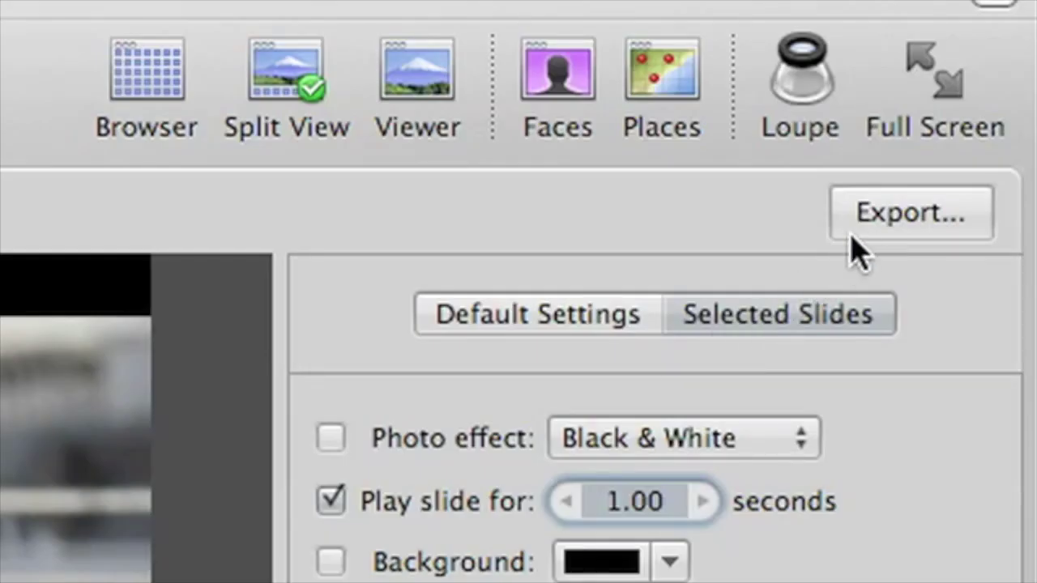
Export the slideshow as Mid State Rodeo to Aperture Slideshows using the iPhone, iPod touch preset
click(859, 225)
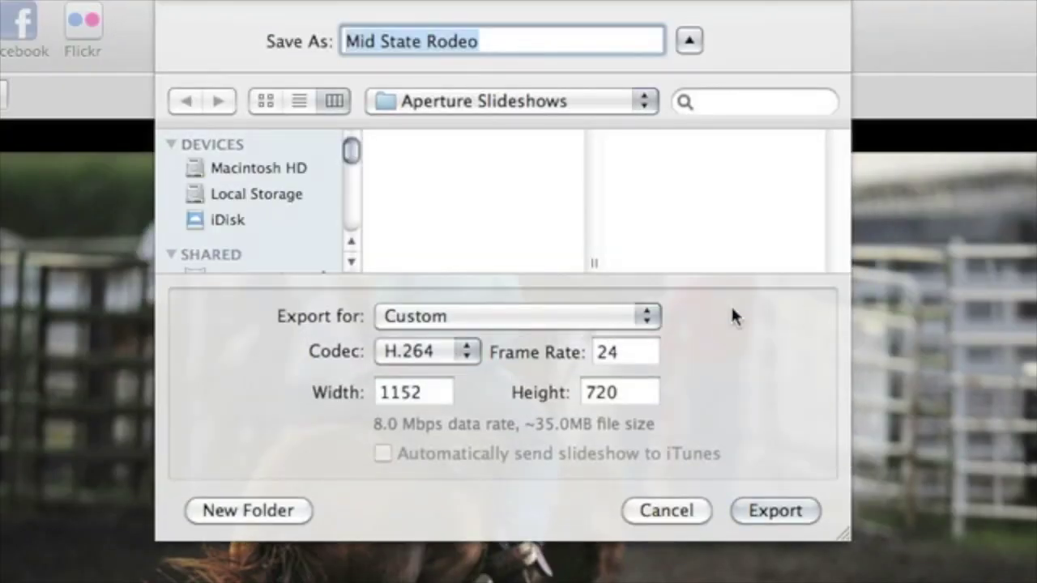
click(639, 311)
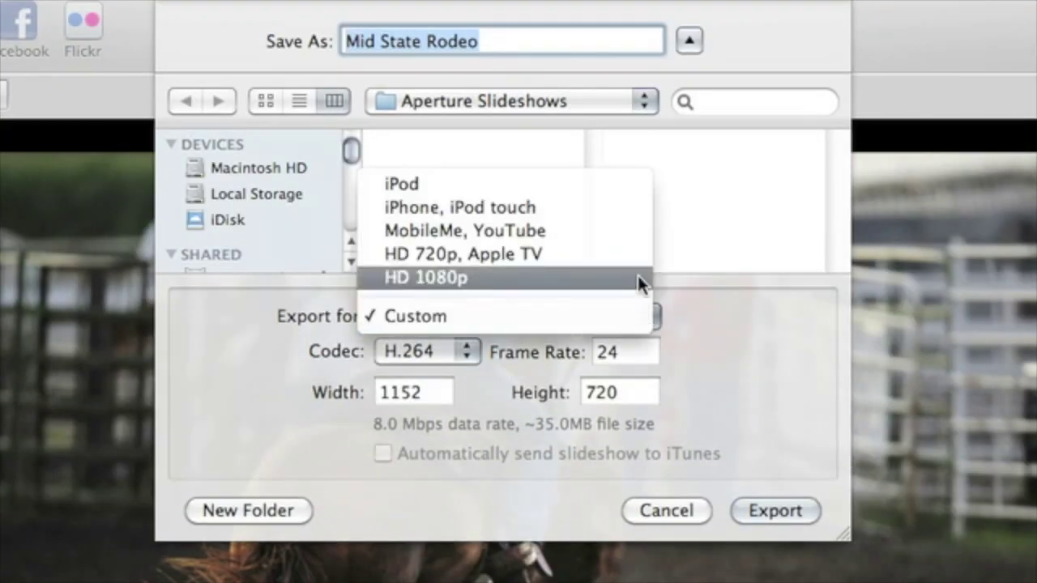
click(628, 210)
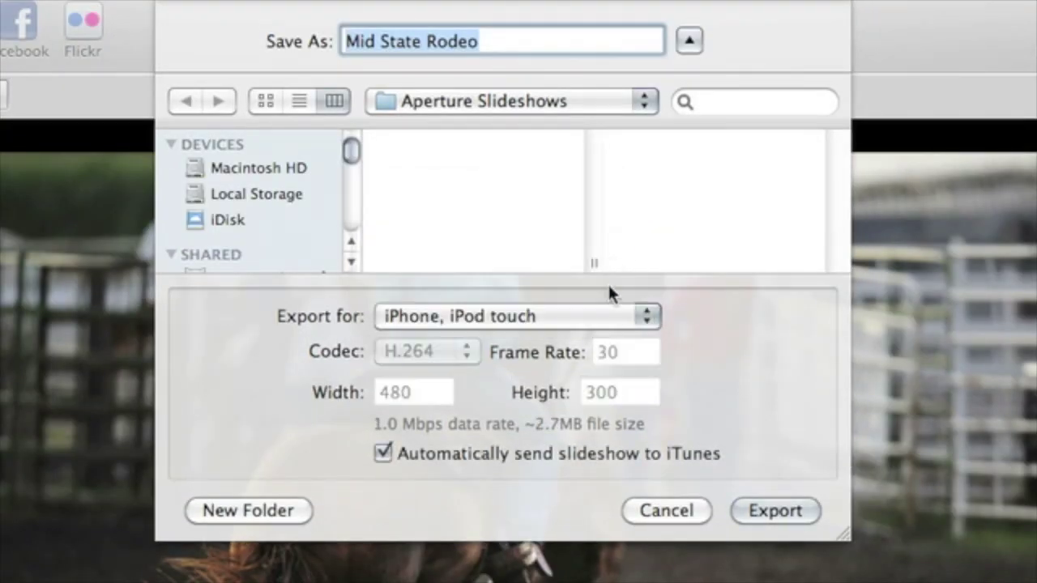
click(750, 512)
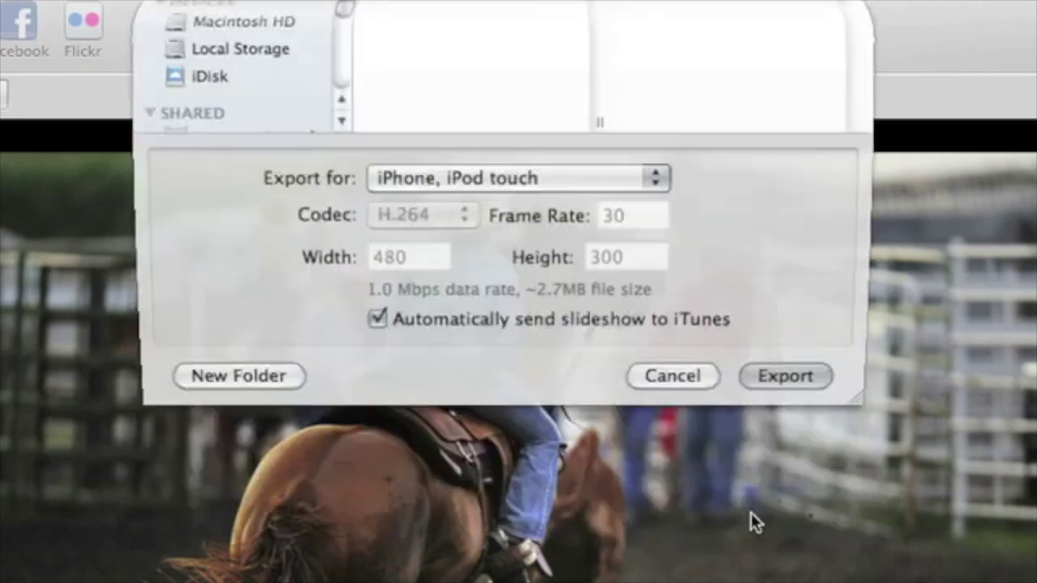
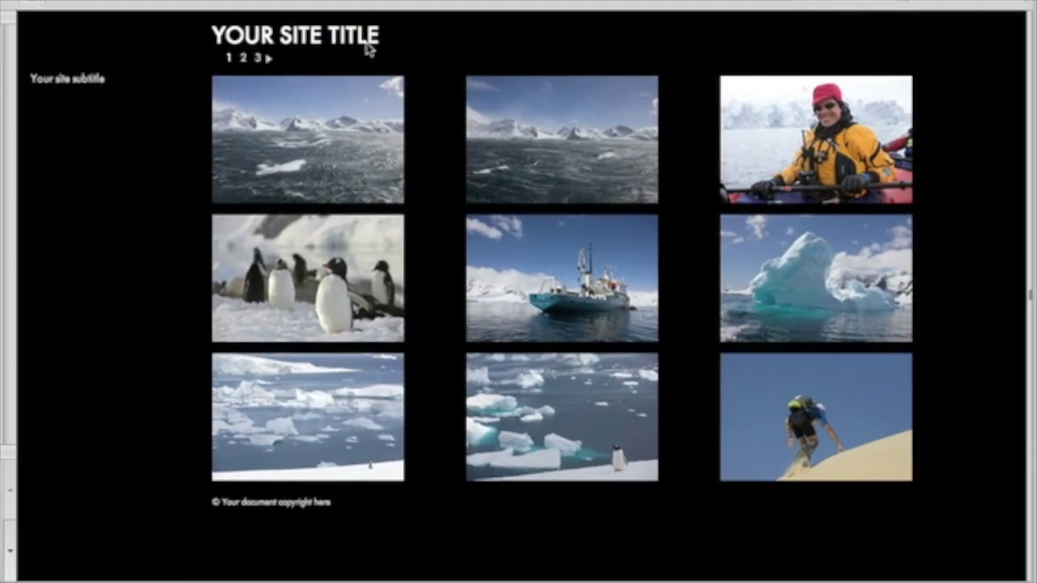
Set the web page's title to Adventure Races 2008 and its subtitle to Racing Across Sahara and Antarctica
double_click(366, 50)
text(Adventure Races 2008)
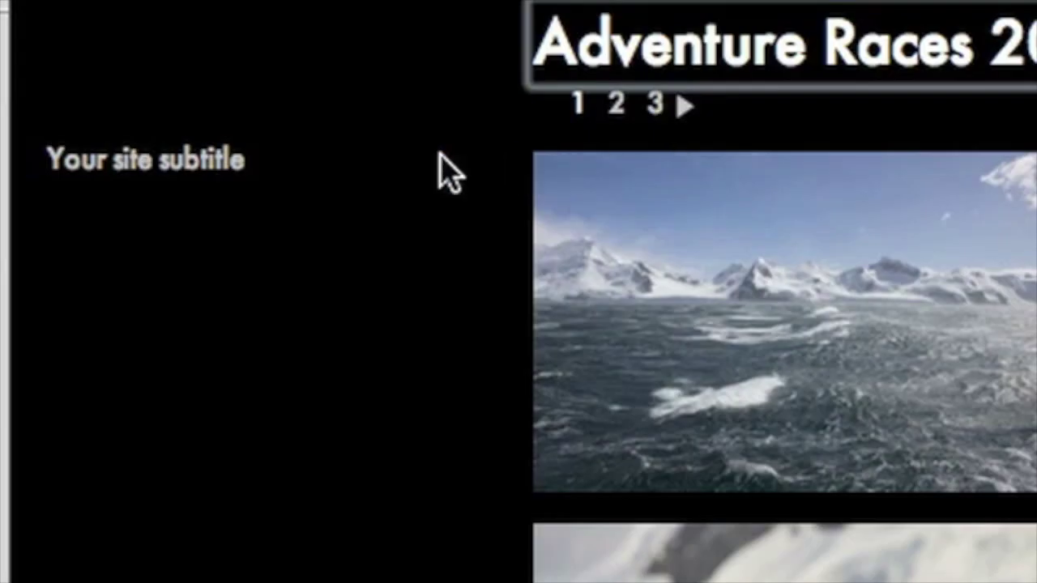
double_click(97, 81)
text(Racing Across Sahara and Antarctica)
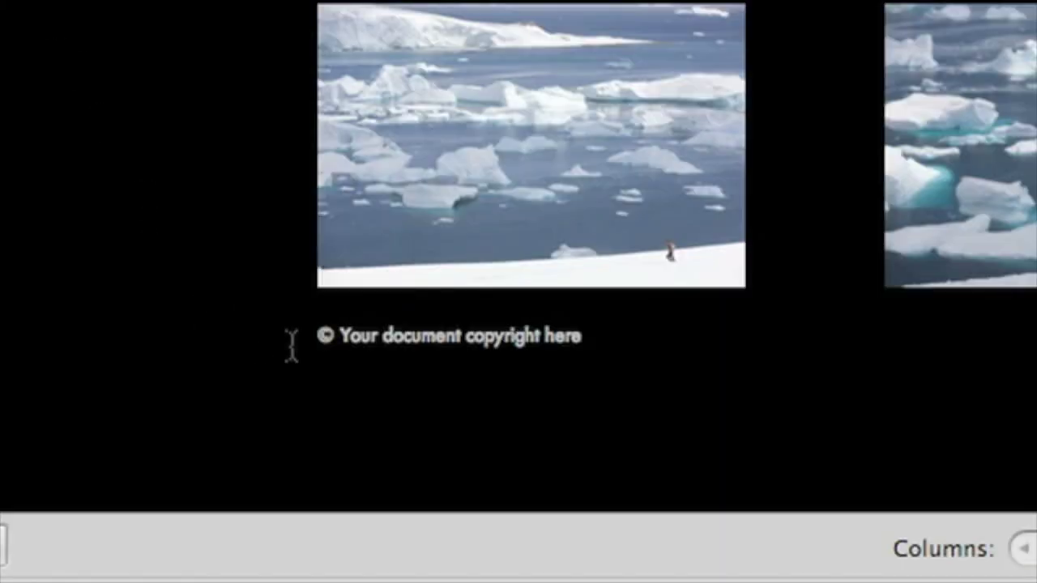
Replace the copyright placeholder beneath the web page photos with the copyright holder's name, keeping the © symbol
drag(337, 347, 583, 349)
text(John Appleseed)
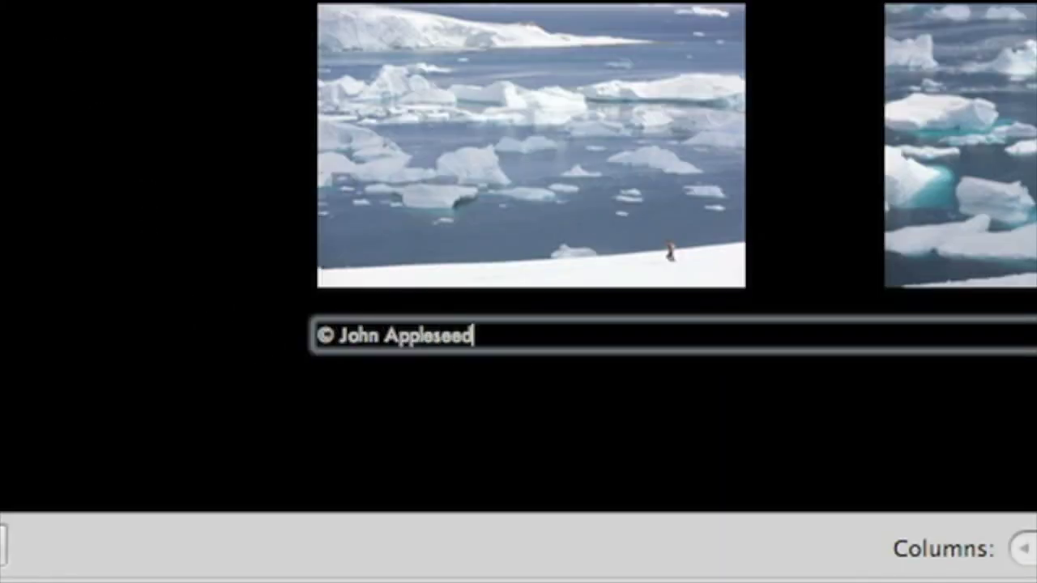
key(Tab)
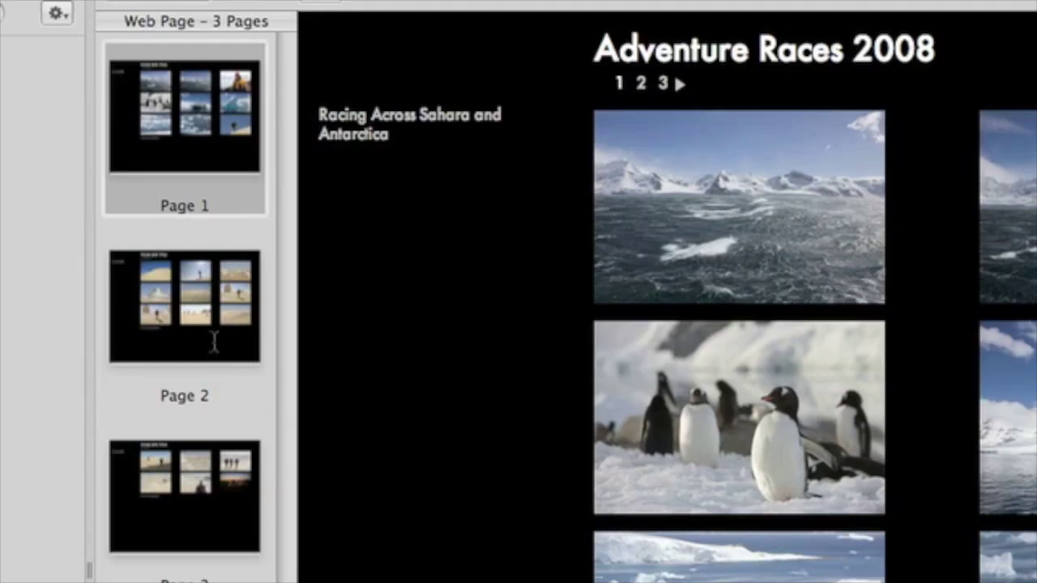
Review pages 2 and 3 and the detail pages, and move the kayaker photo to the first place on page 1
click(217, 344)
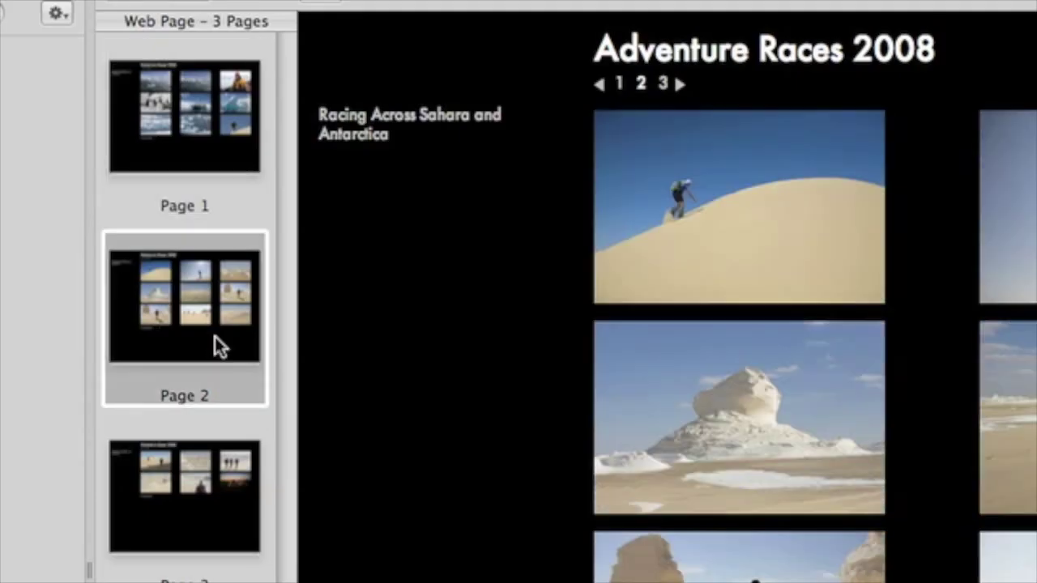
click(218, 534)
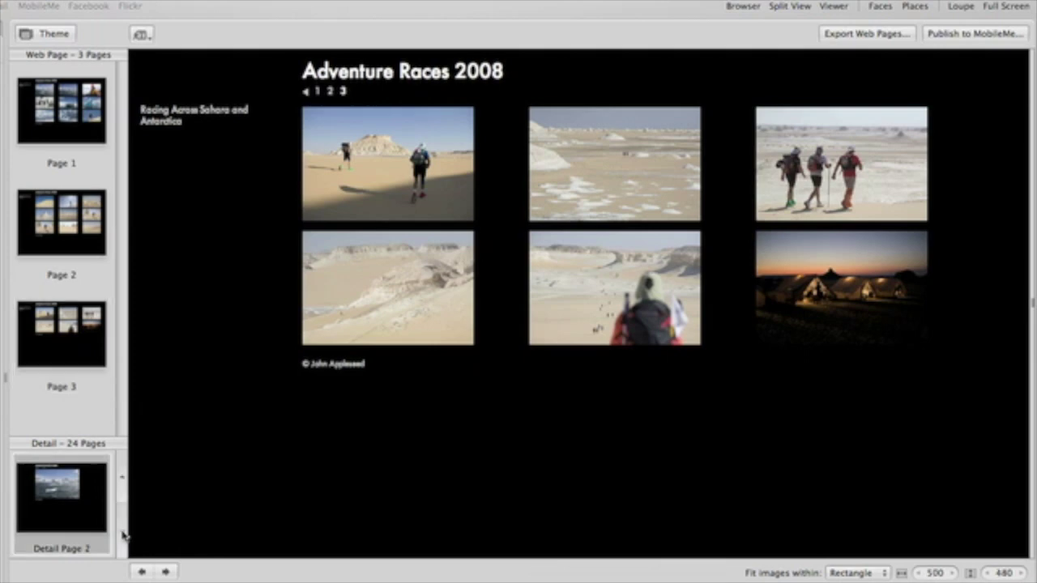
scroll(124, 534, down, 2)
scroll(123, 534, down, 1)
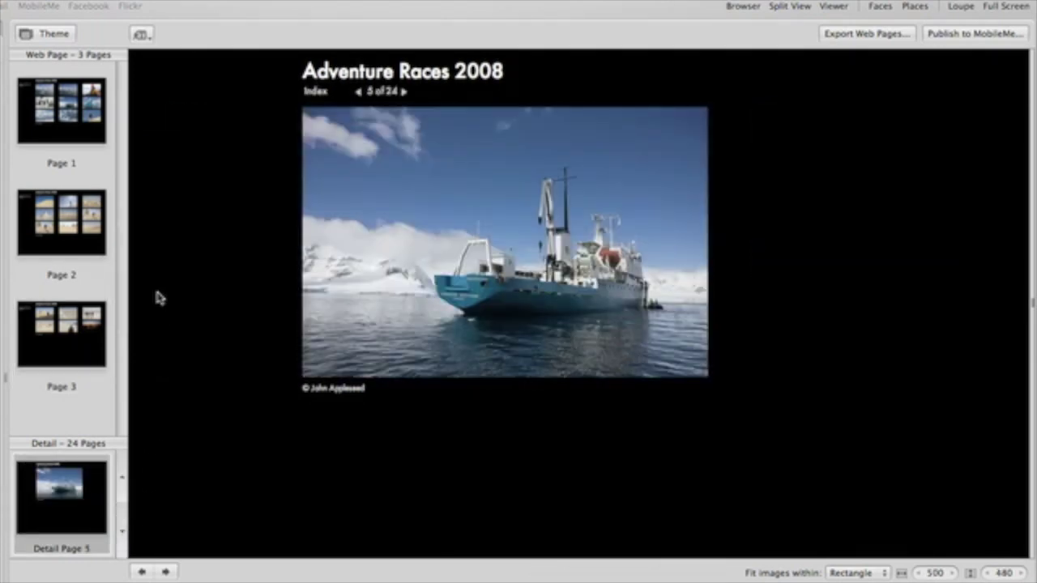
click(99, 132)
drag(802, 168, 368, 162)
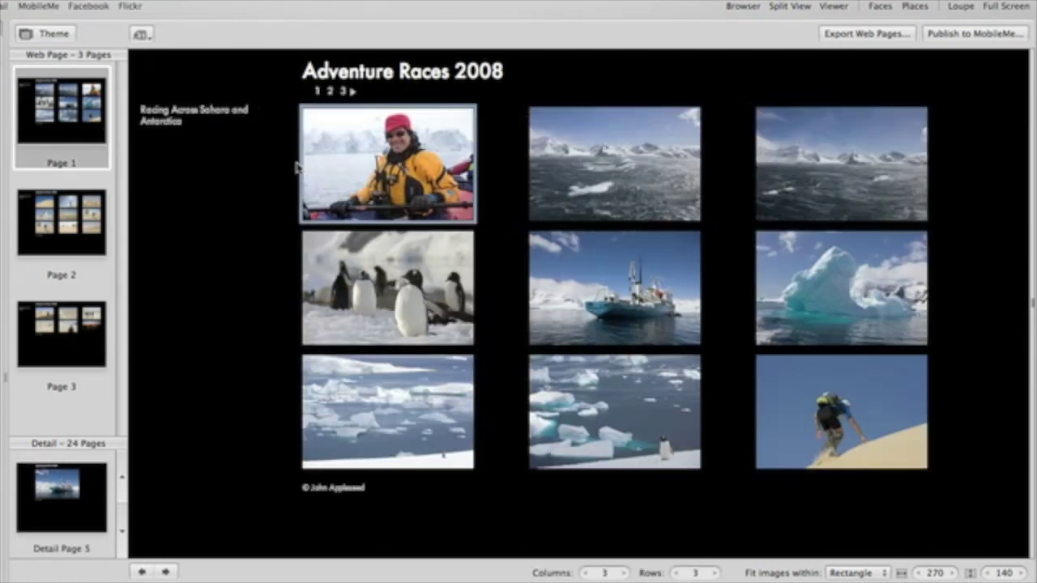
Remove the sea photo from second place on page 1 and arrange the web page photos in 4 columns and 4 rows
click(619, 181)
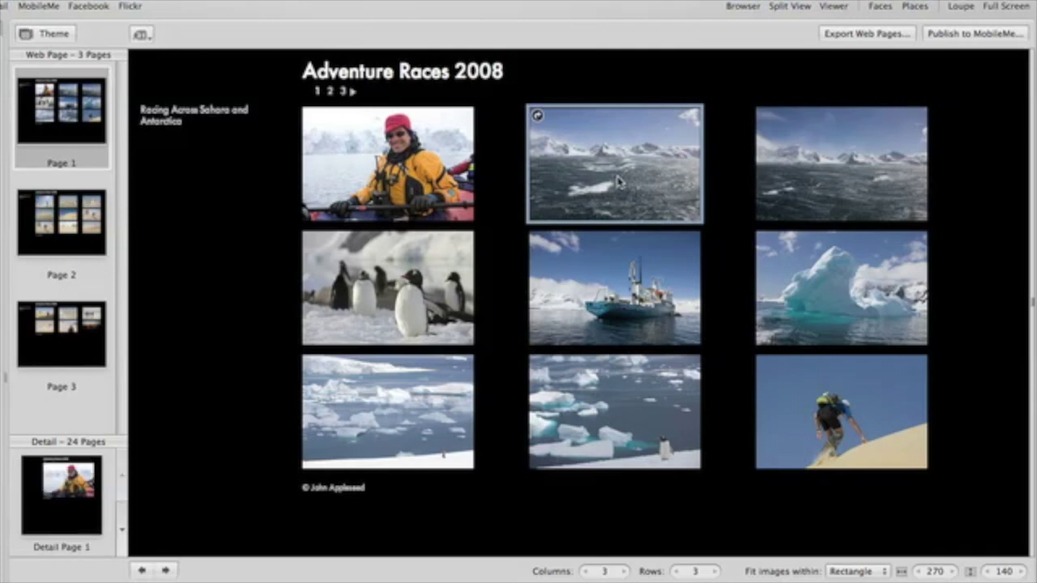
key(Delete)
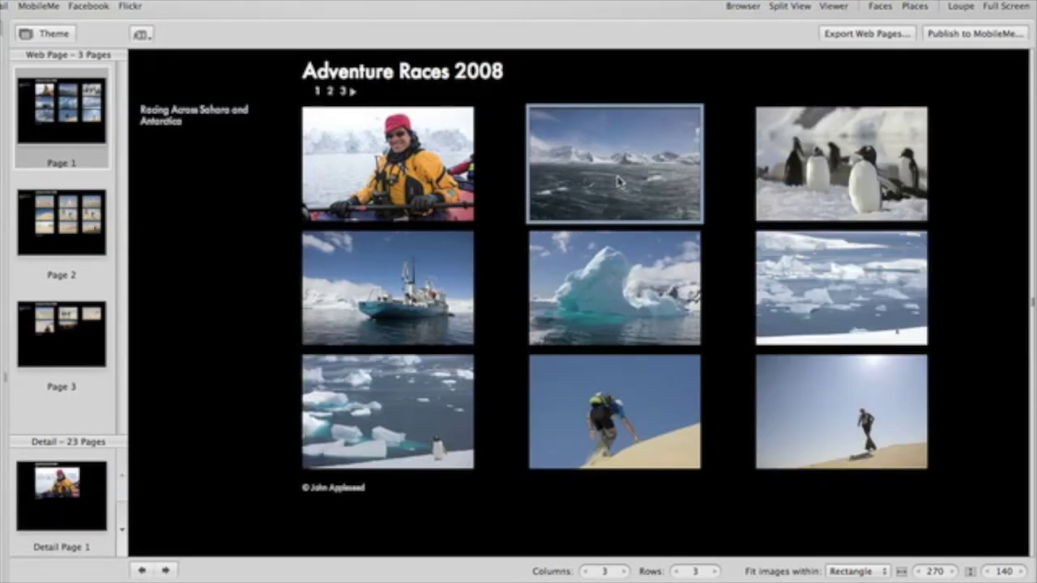
click(623, 572)
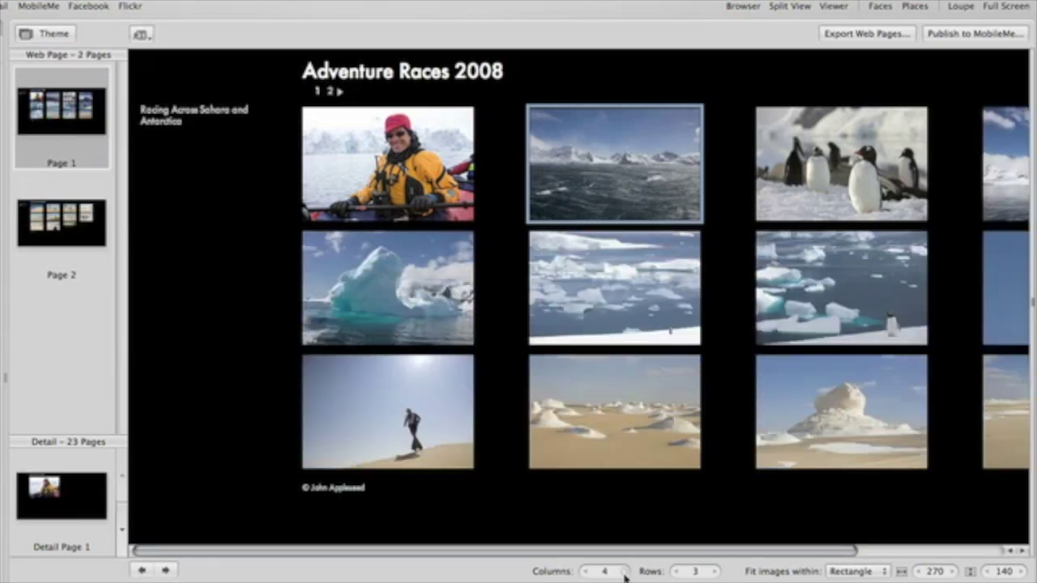
click(715, 573)
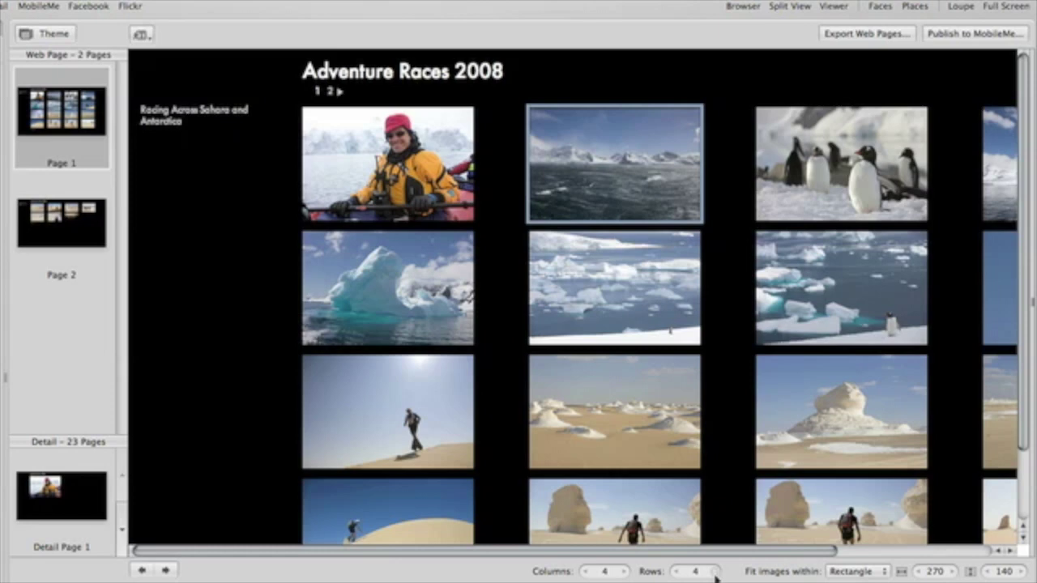
Reduce the rectangle that the web page images fit within to 190 wide and 110 high
click(920, 571)
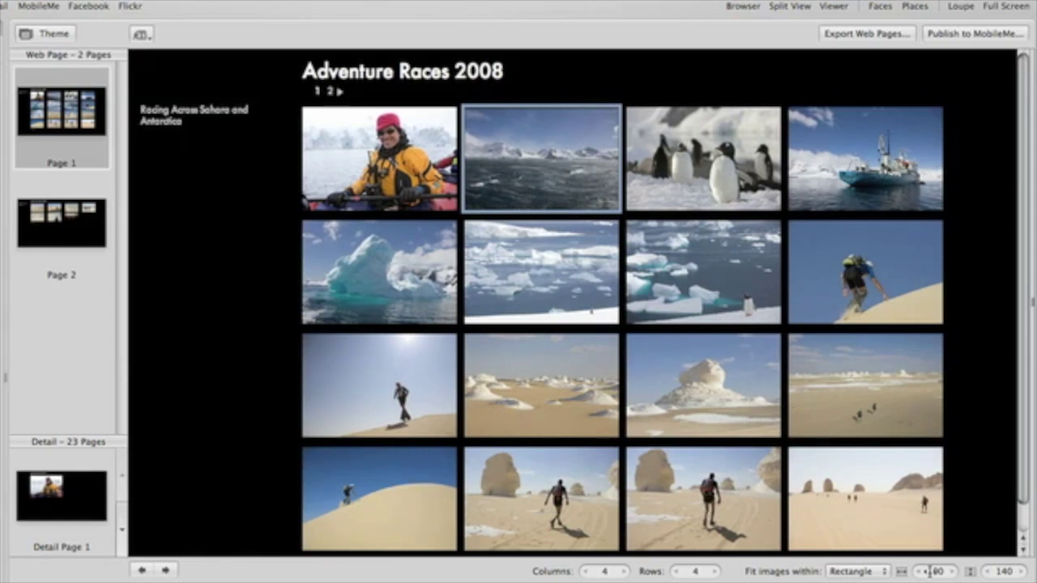
click(920, 570)
click(992, 571)
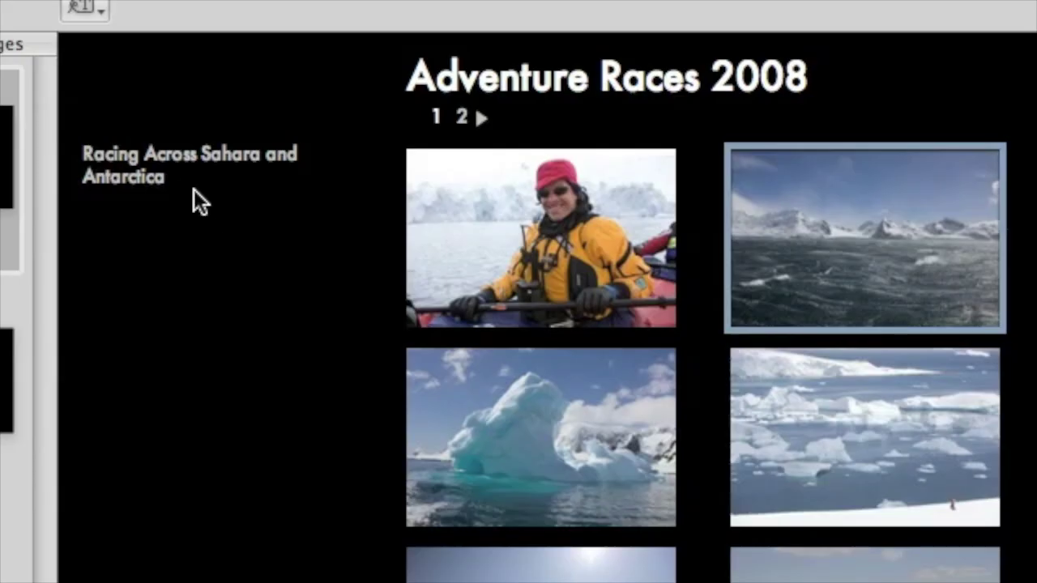
Display the Contact Sheet metadata set beneath the photos on the web page
click(96, 4)
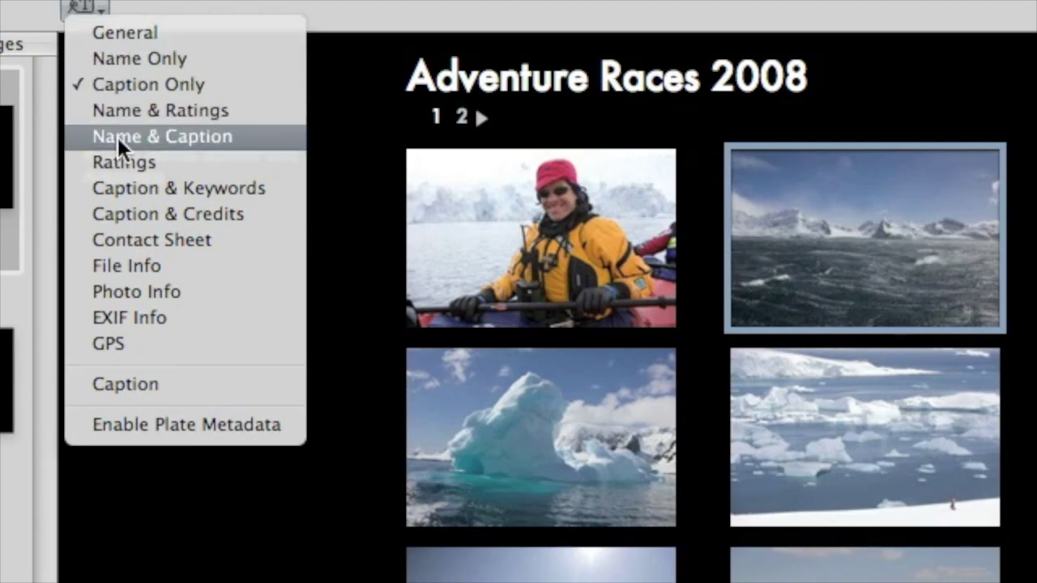
click(85, 246)
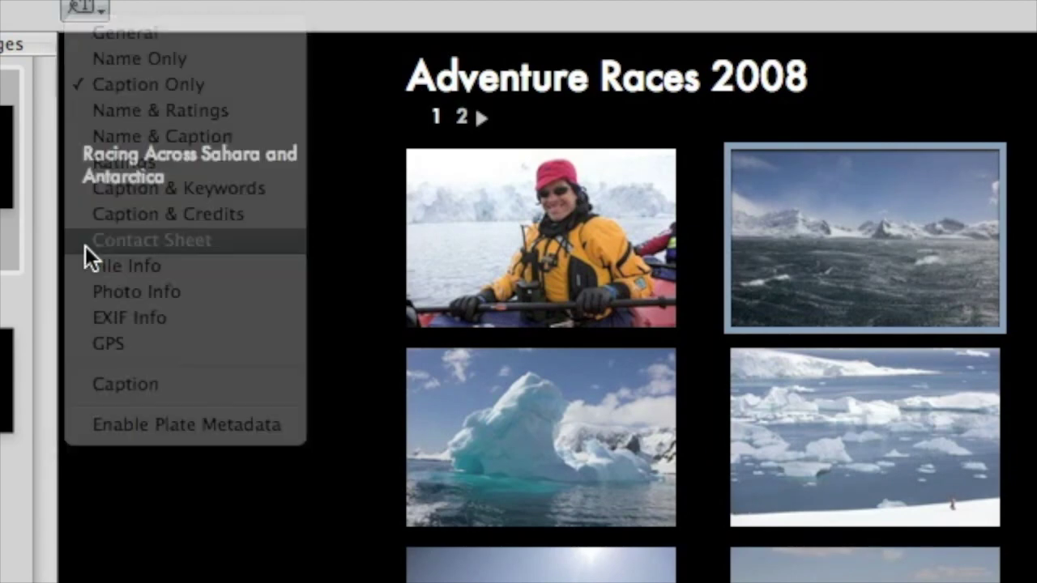
mouse_move(461, 462)
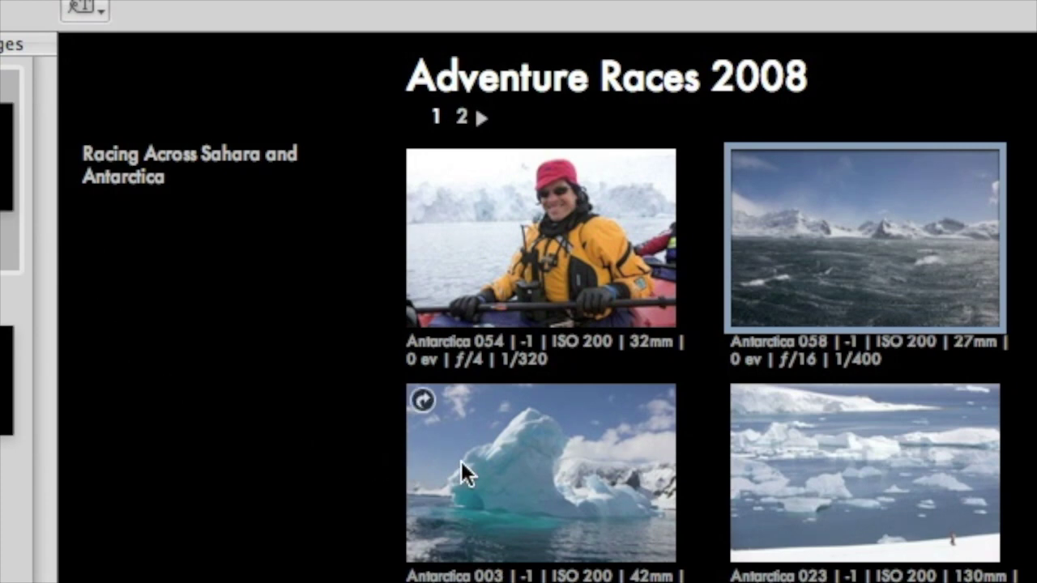
Show the iceberg photo full screen and increase its contrast and definition
click(495, 460)
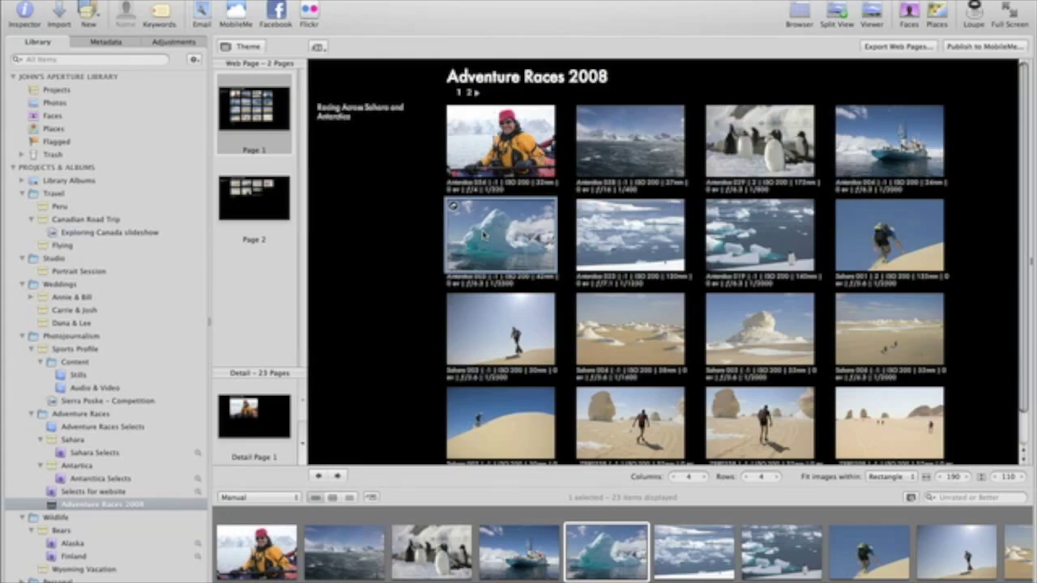
key(f)
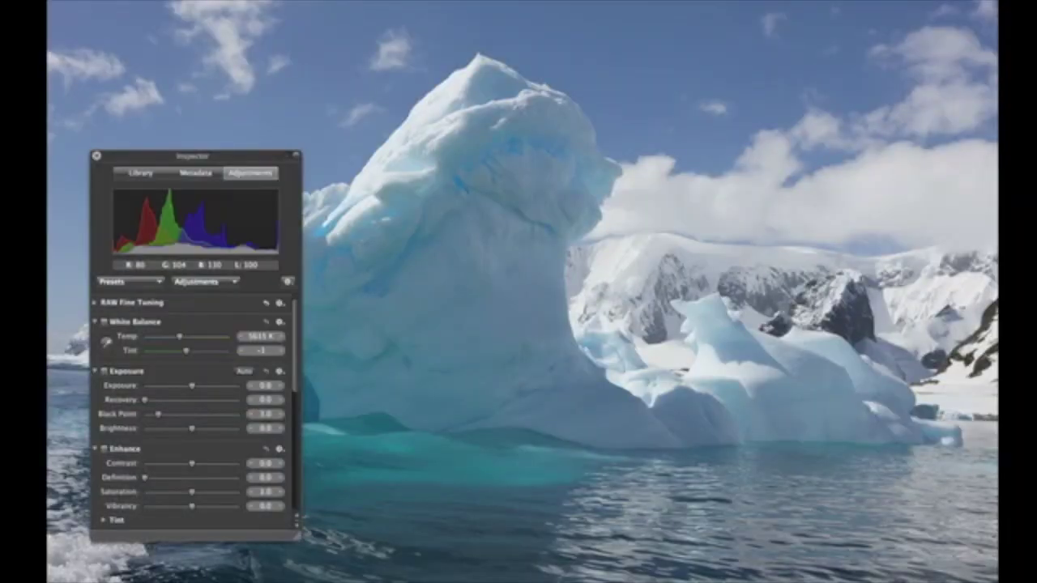
drag(190, 466, 209, 466)
drag(145, 479, 200, 481)
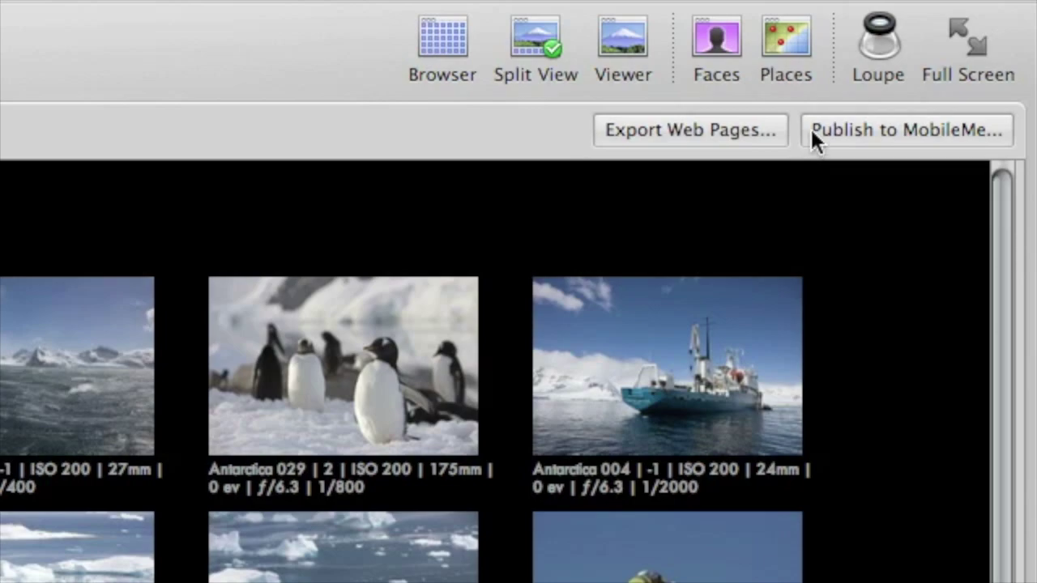
Publish the web pages to MobileMe as Adventure Races 2008 and export them under the same name to Sites
click(812, 132)
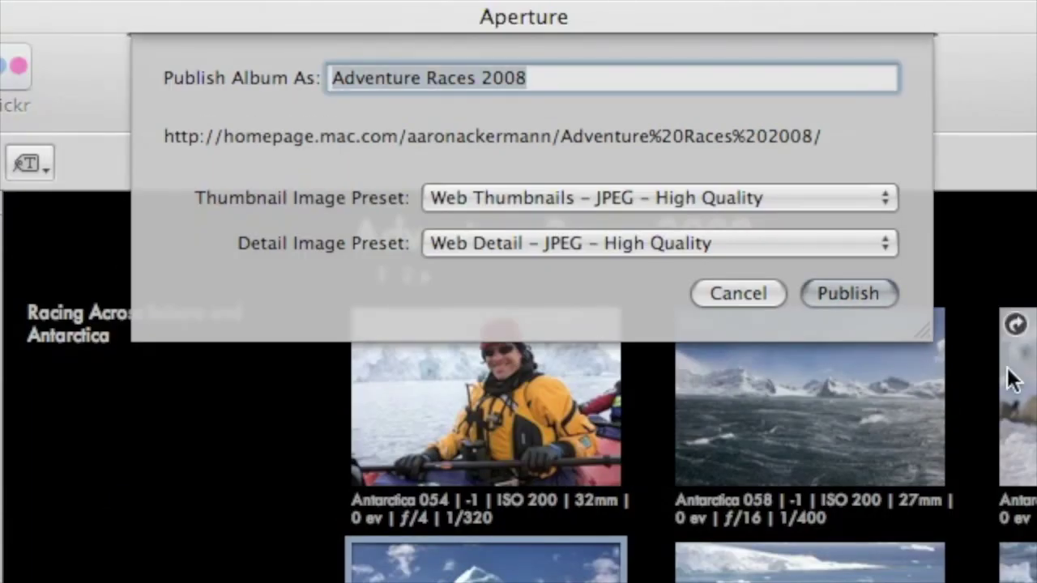
click(811, 294)
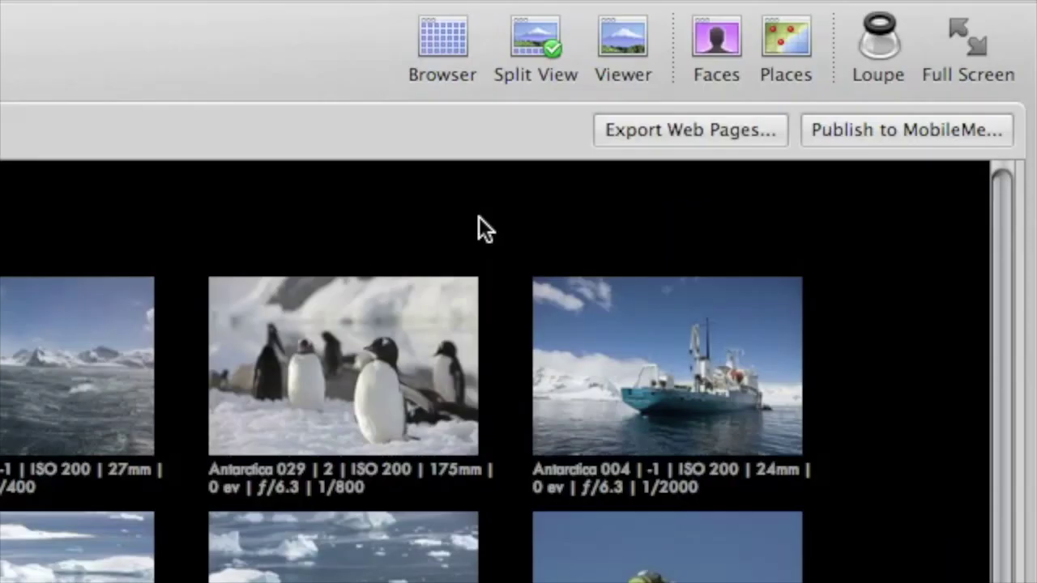
click(599, 128)
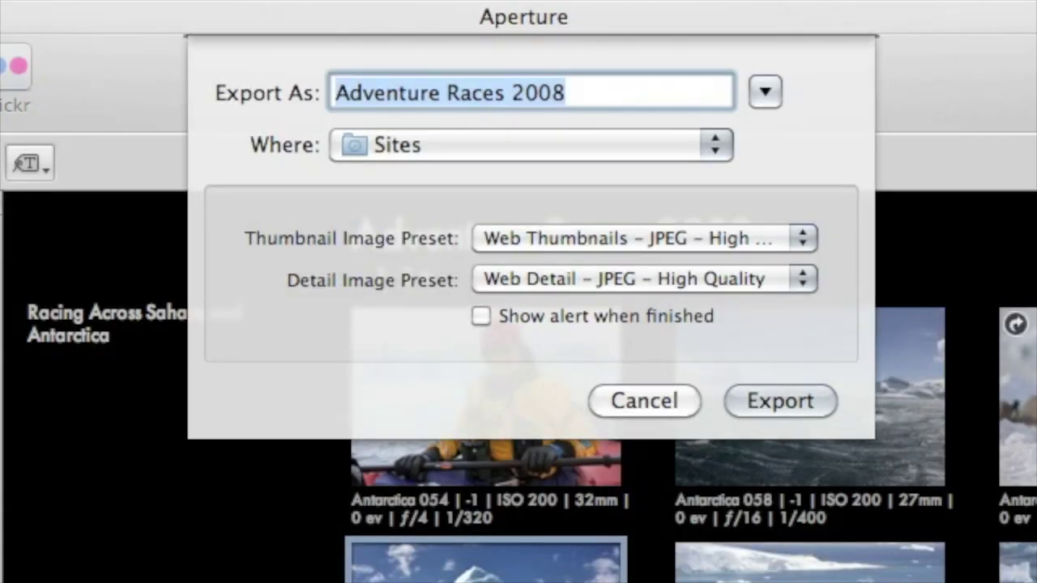
click(733, 396)
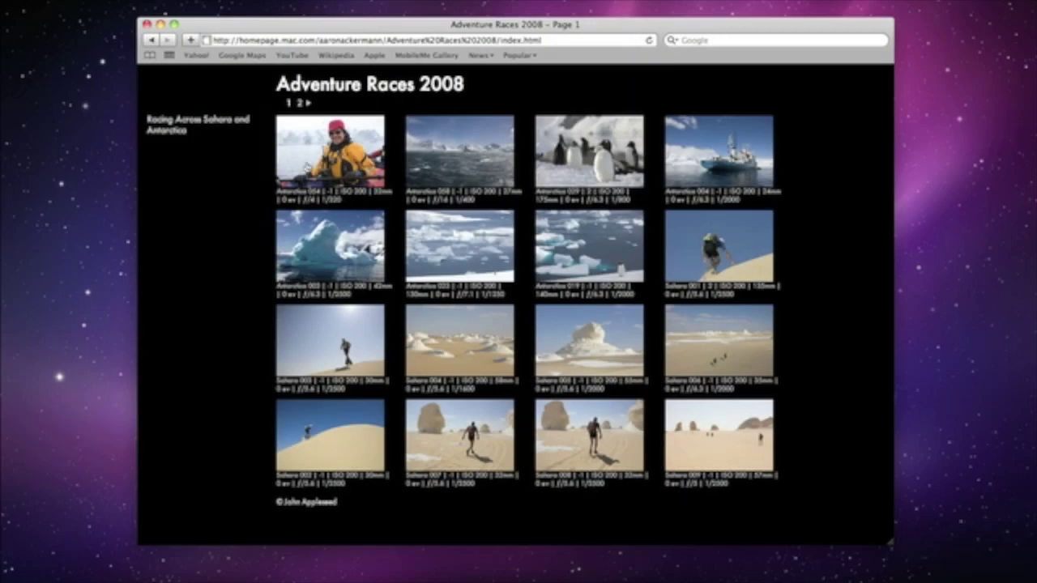
Switch to the web browser, open the kayaker photo on the published page and browse forward through the detail photos
click(310, 159)
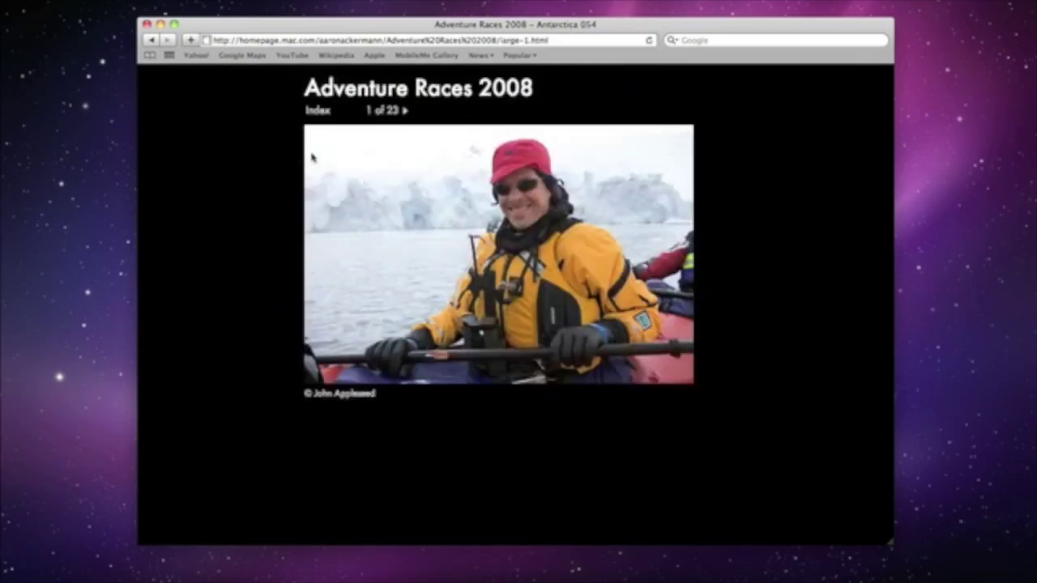
click(403, 113)
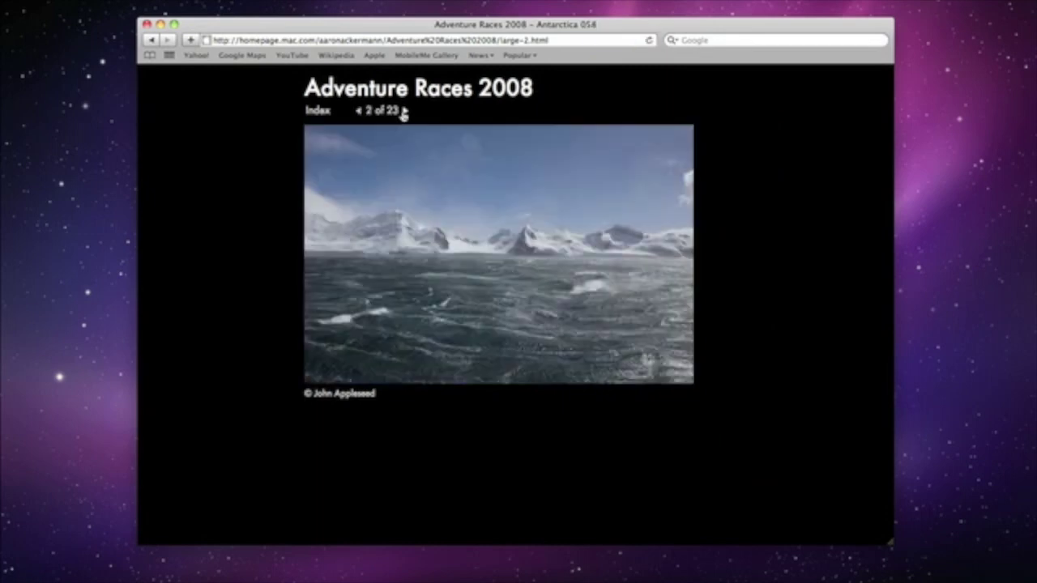
click(403, 113)
click(402, 113)
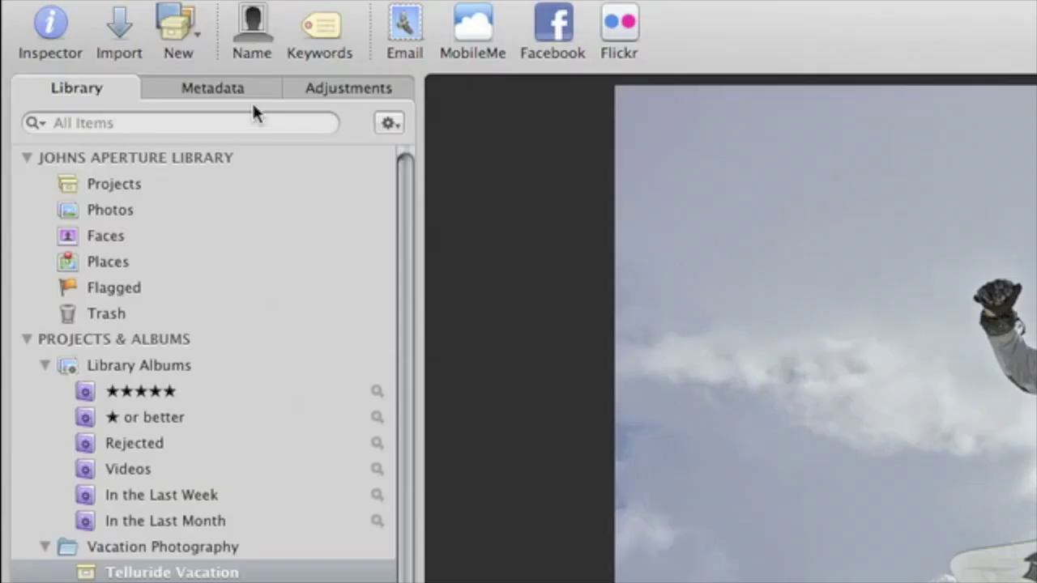
Examine the snowboarder photo's EXIF Info metadata and its GPS metadata
click(252, 93)
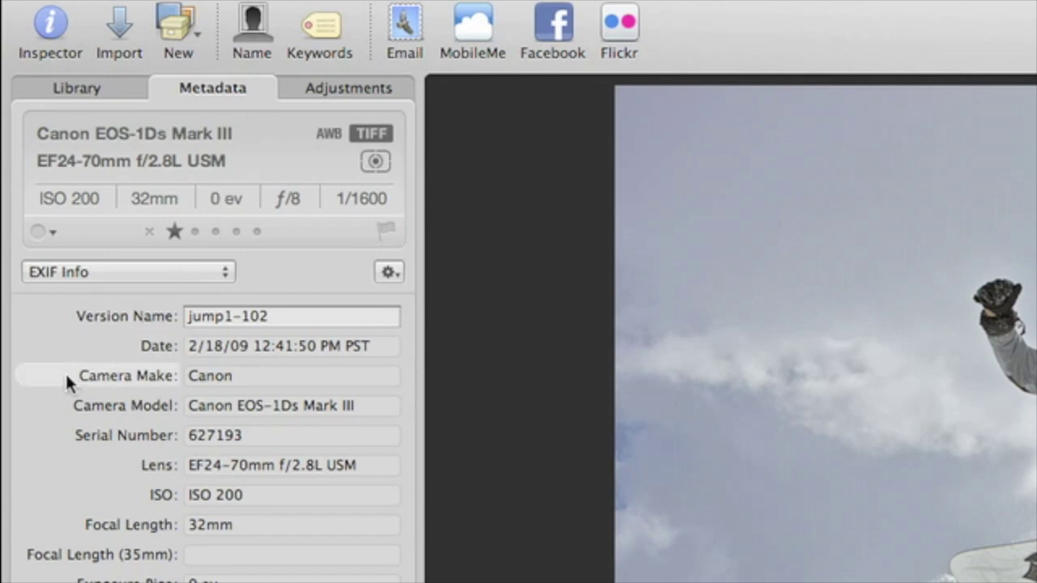
click(171, 276)
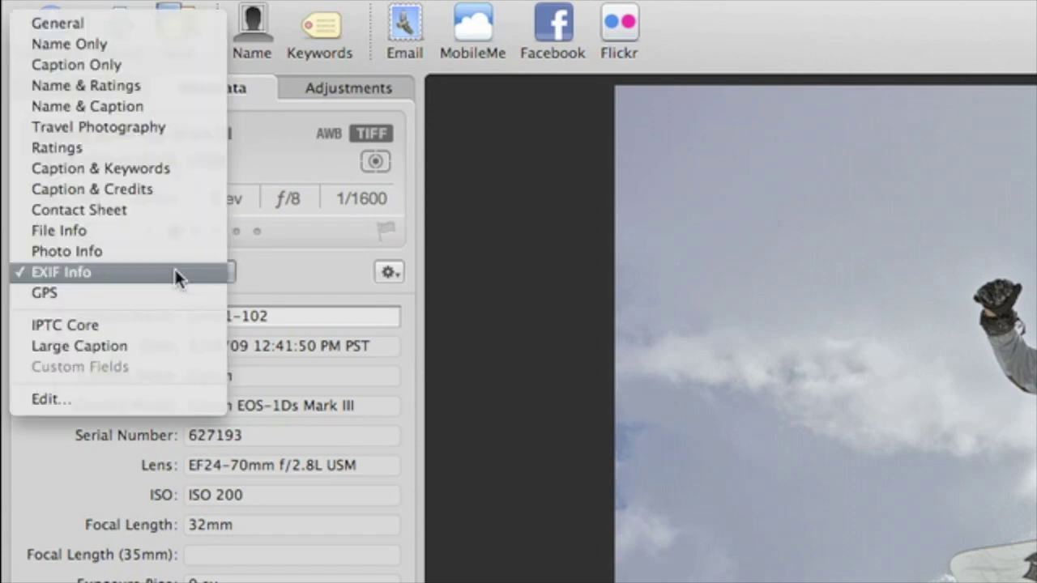
click(171, 291)
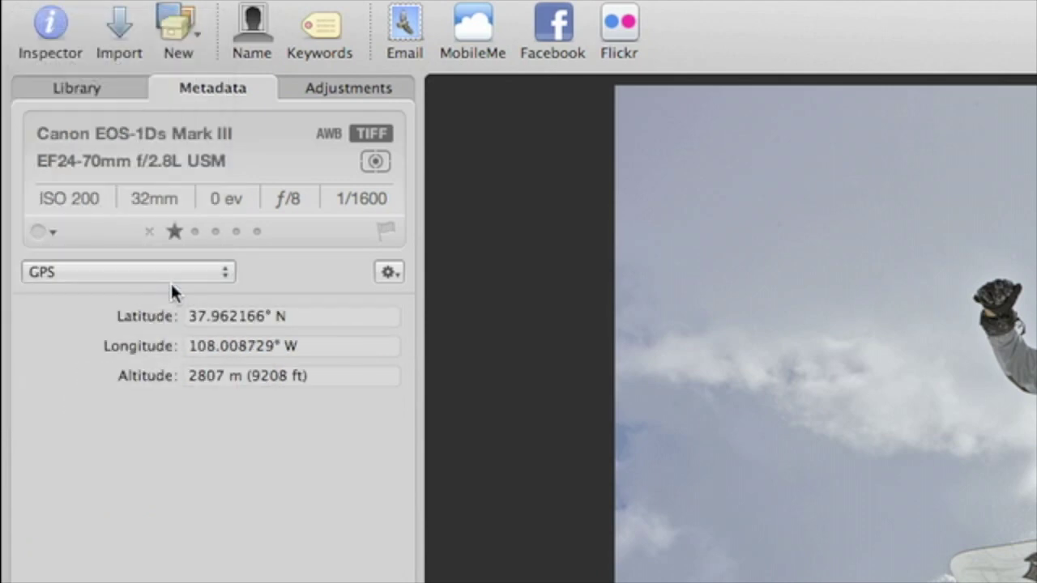
Show the snowboarder photo's General metadata and enter the caption Skiing in Telluride
click(170, 282)
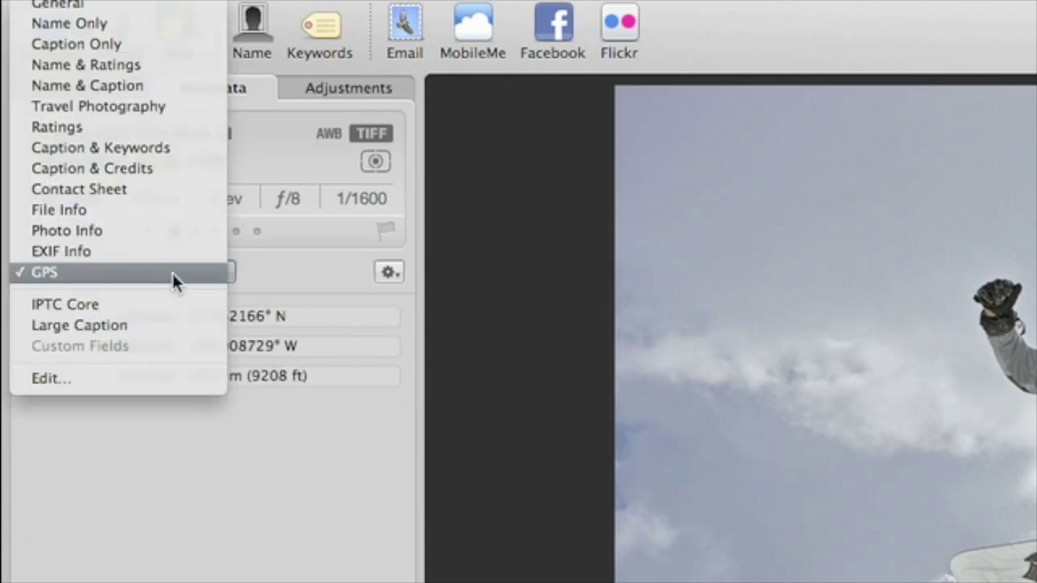
click(186, 6)
click(280, 373)
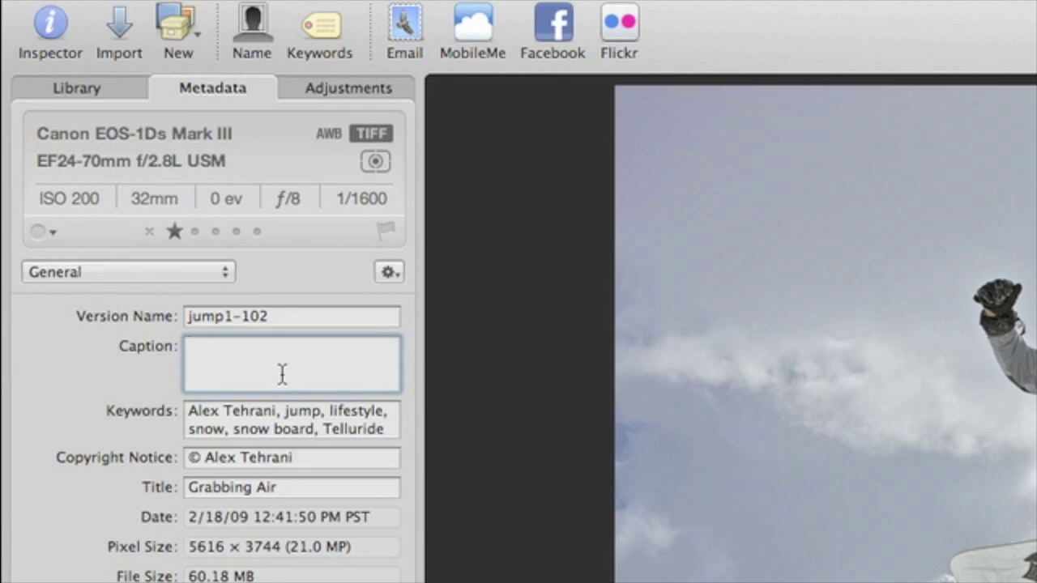
text(Skiing in Telluride)
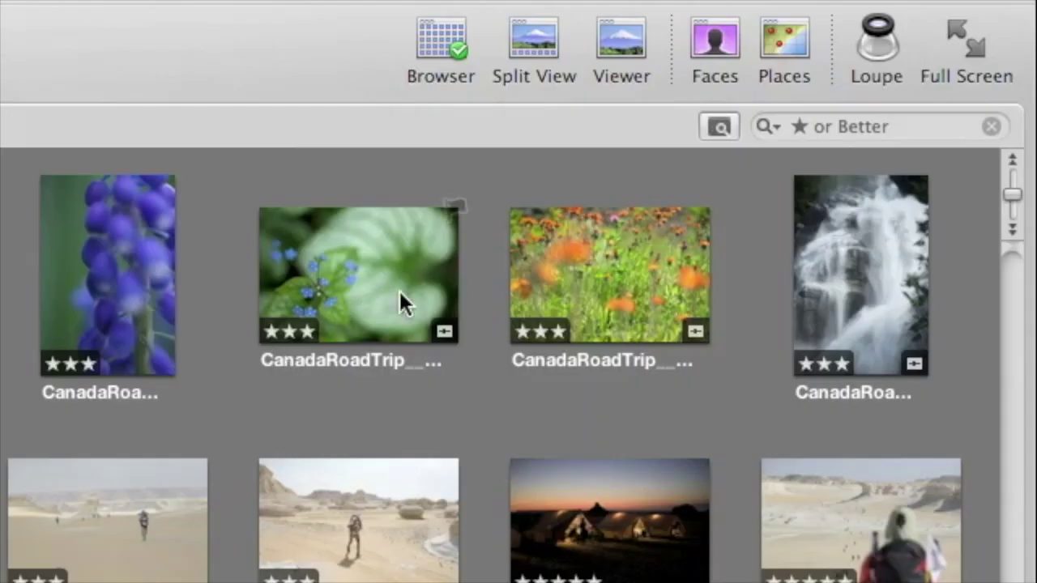
Filter all photos rated one star or better to those whose IPTC Image City includes Telluride
click(717, 126)
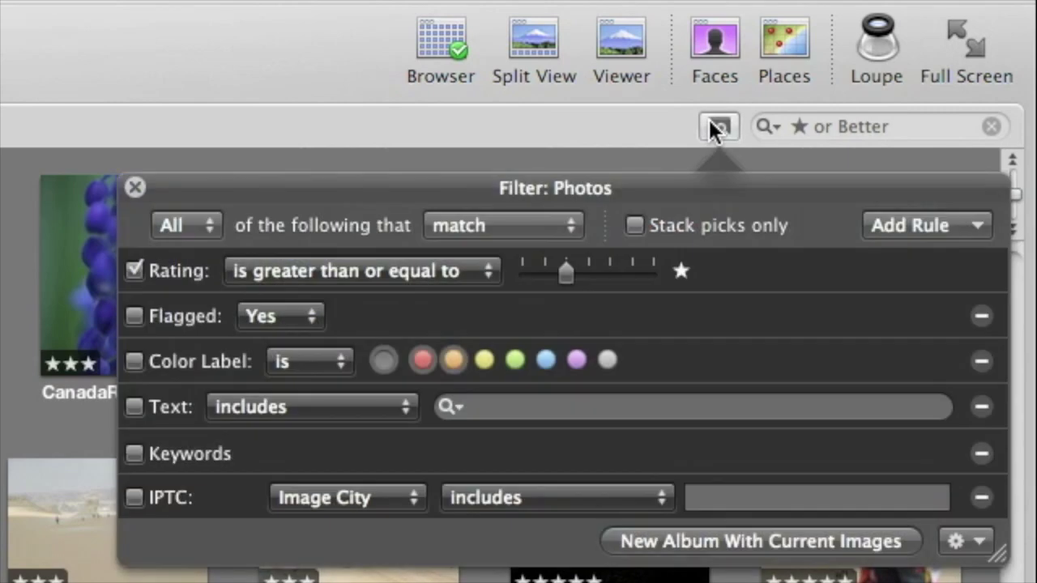
click(889, 497)
text(Telluride)
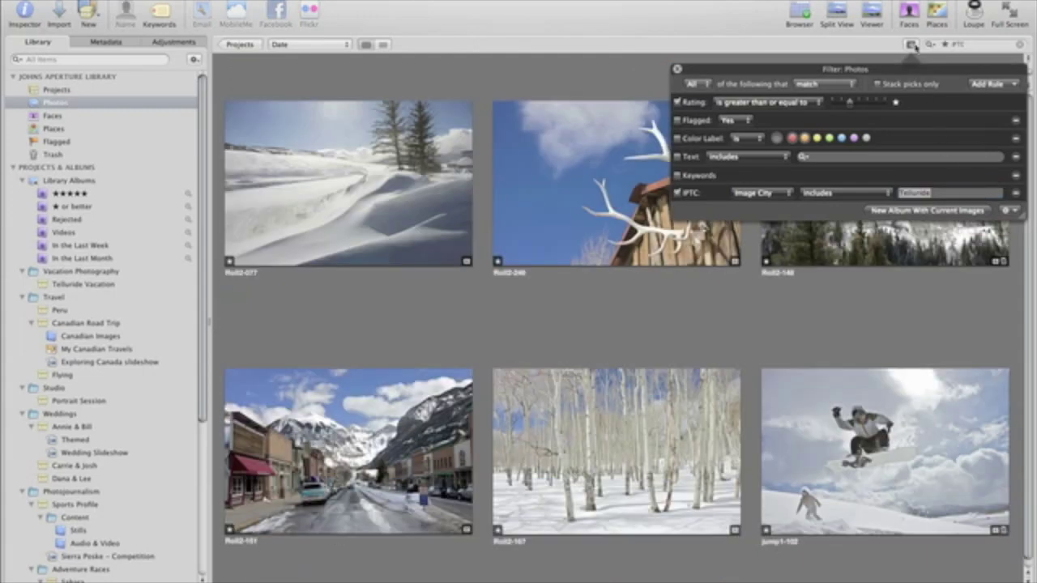
click(912, 45)
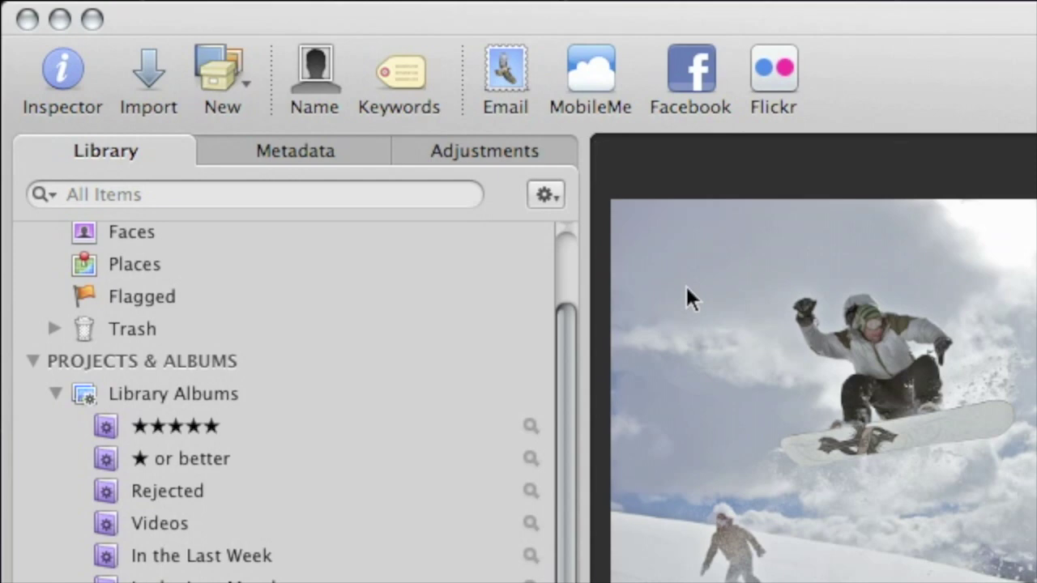
Examine the snowboarder photo's metadata in the General, EXIF Info, and Caption & Credits views
click(337, 146)
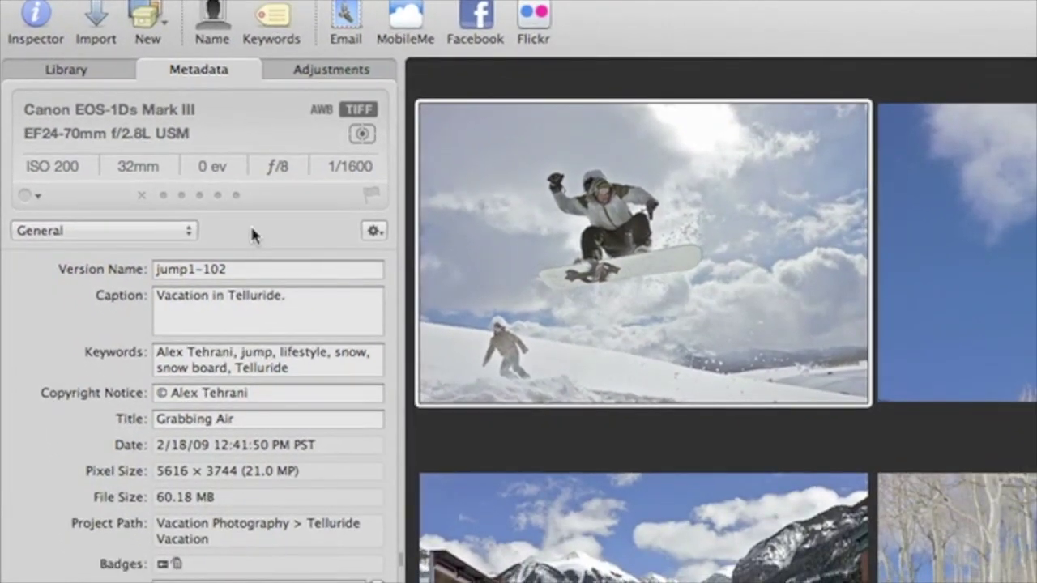
click(138, 235)
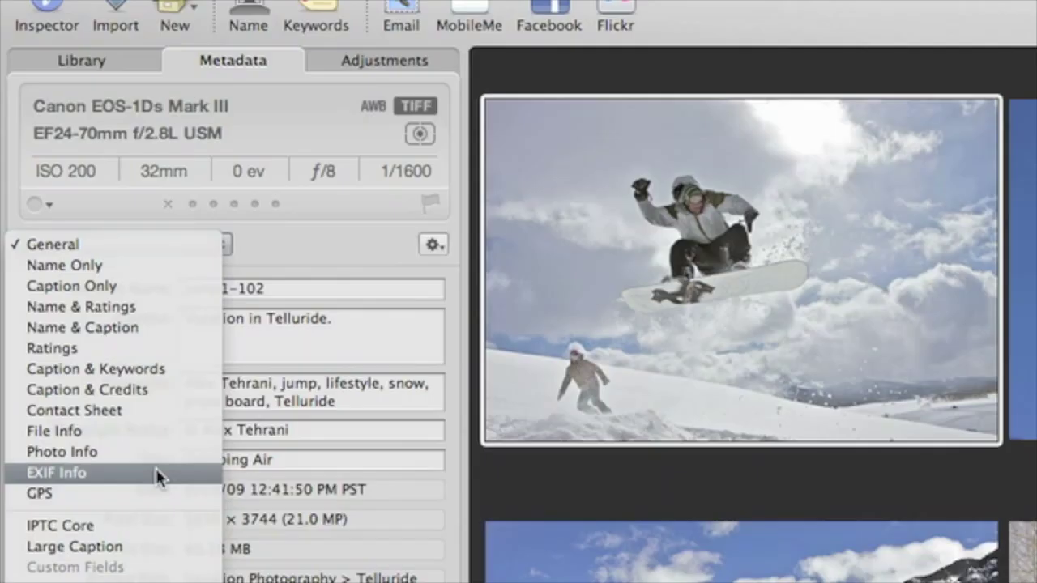
click(491, 405)
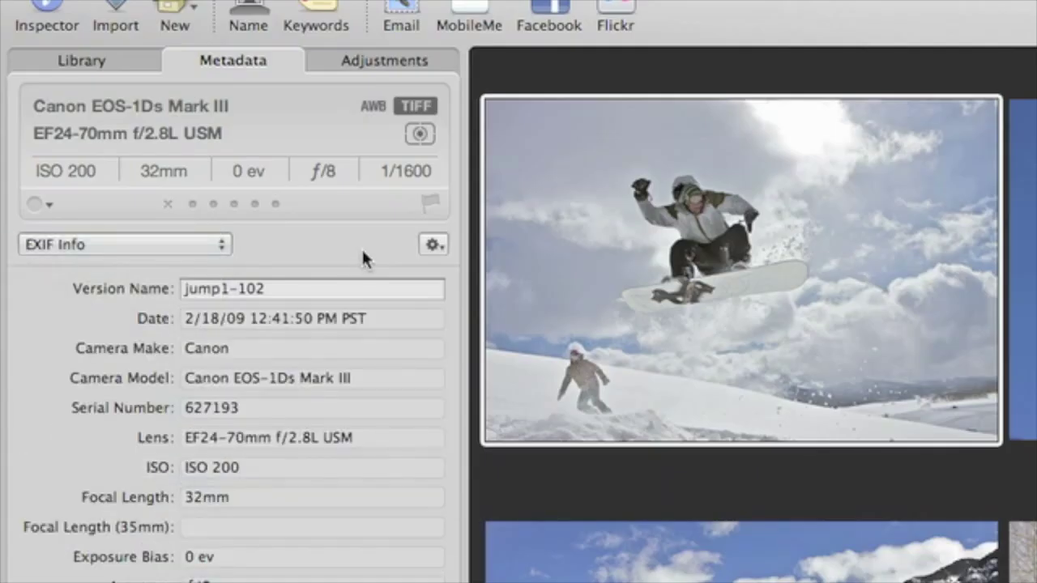
click(178, 245)
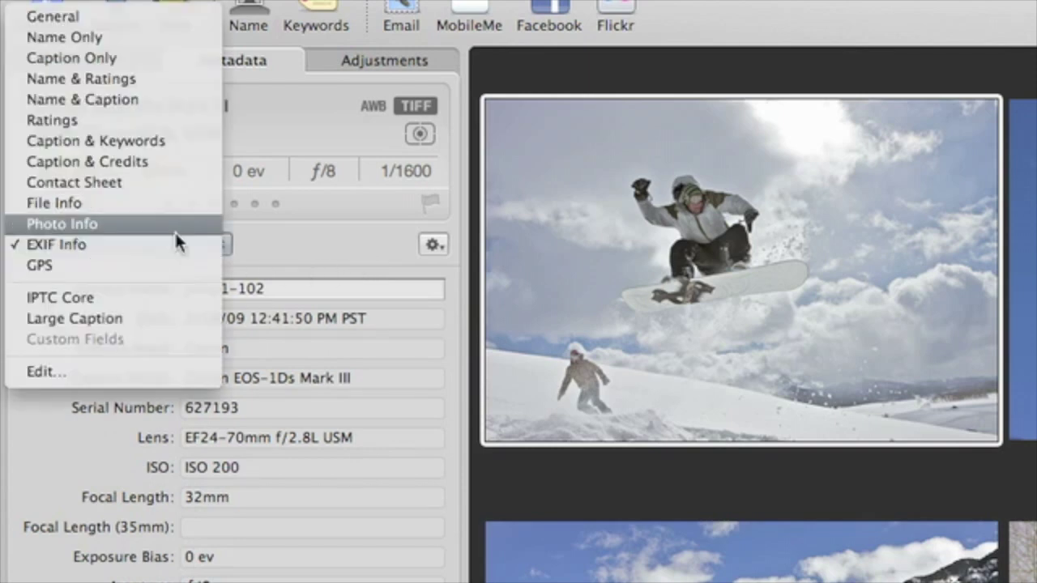
click(185, 165)
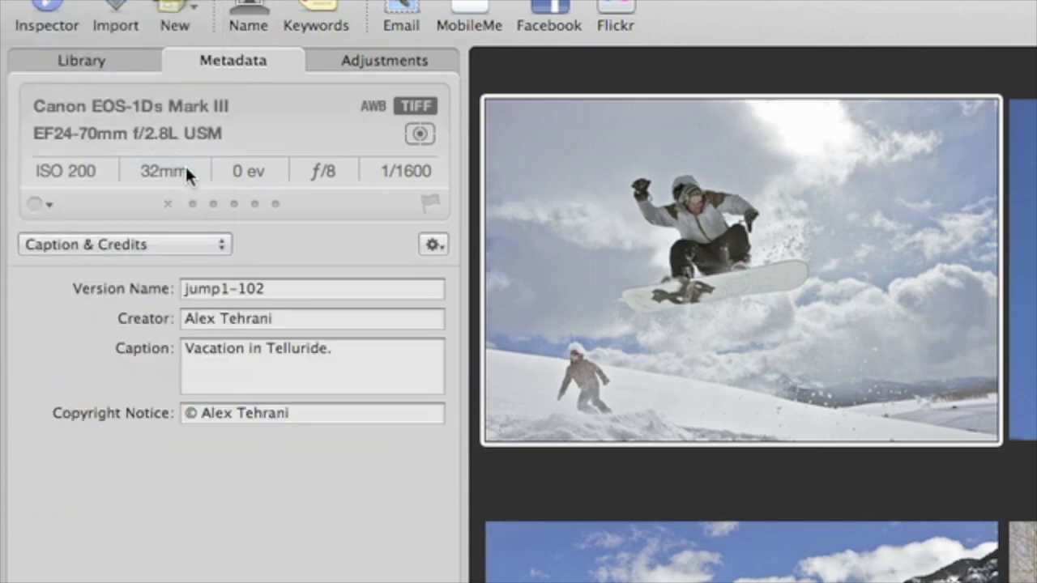
Add the IPTC Image fields Location, City and State/Province to the Caption & Credits metadata view
click(208, 246)
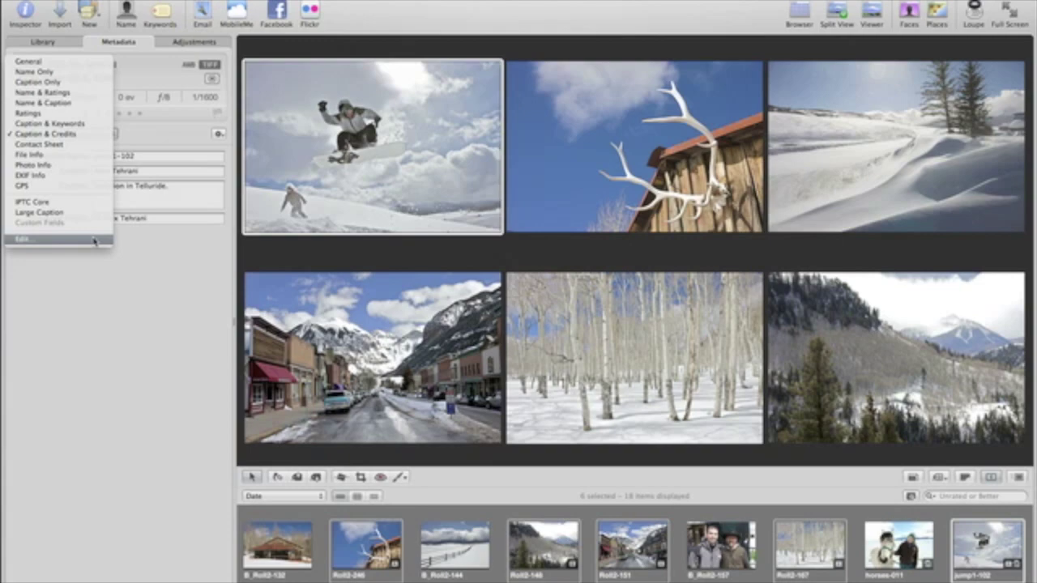
click(183, 455)
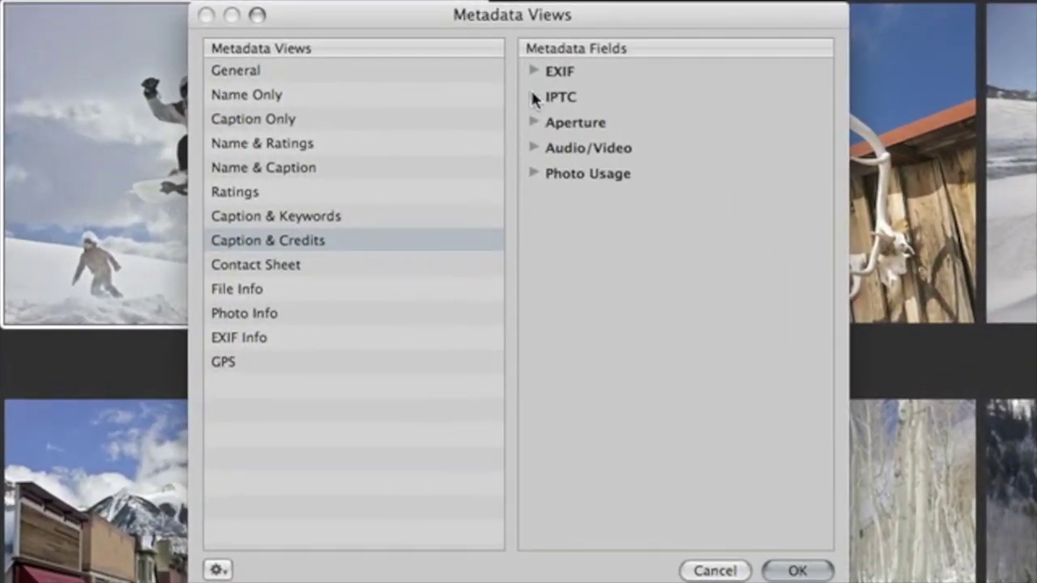
click(532, 98)
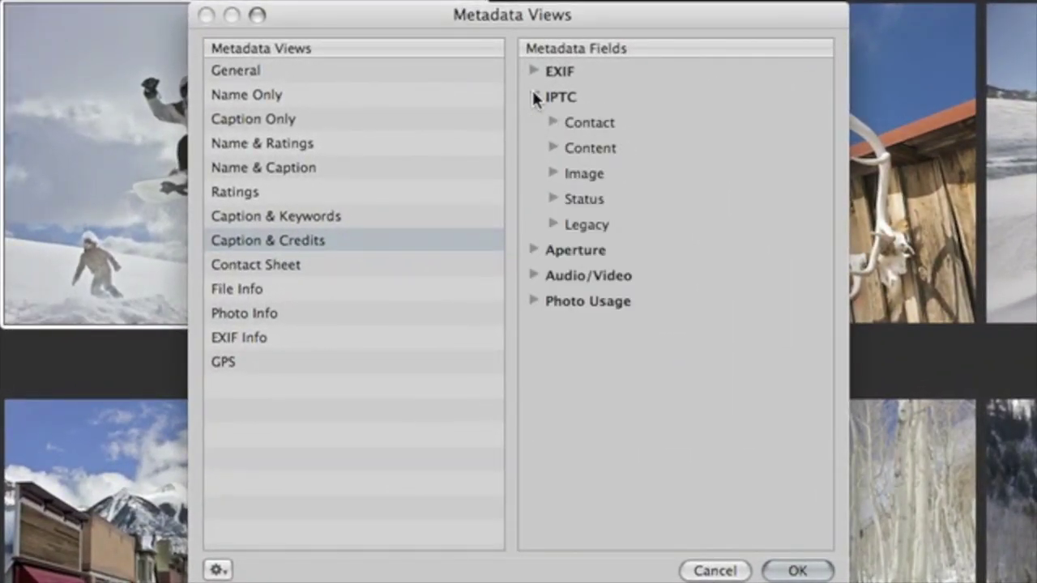
click(553, 172)
click(587, 276)
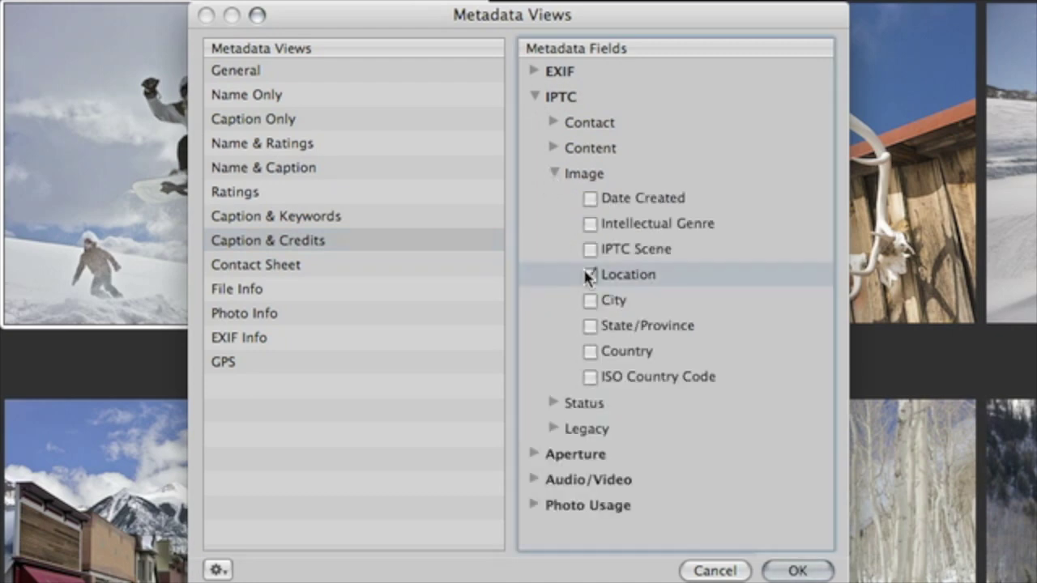
click(588, 299)
click(589, 326)
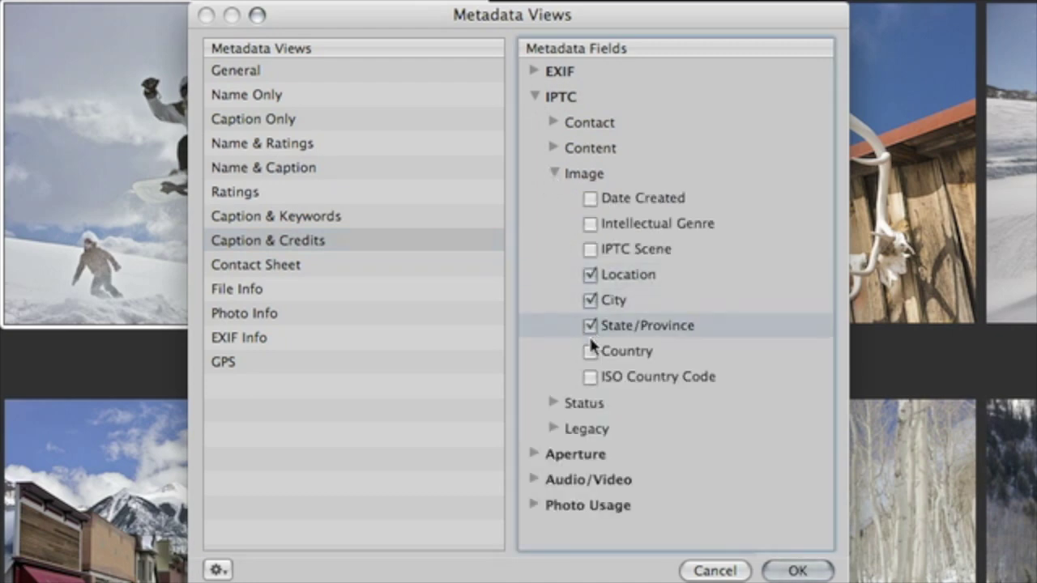
click(795, 570)
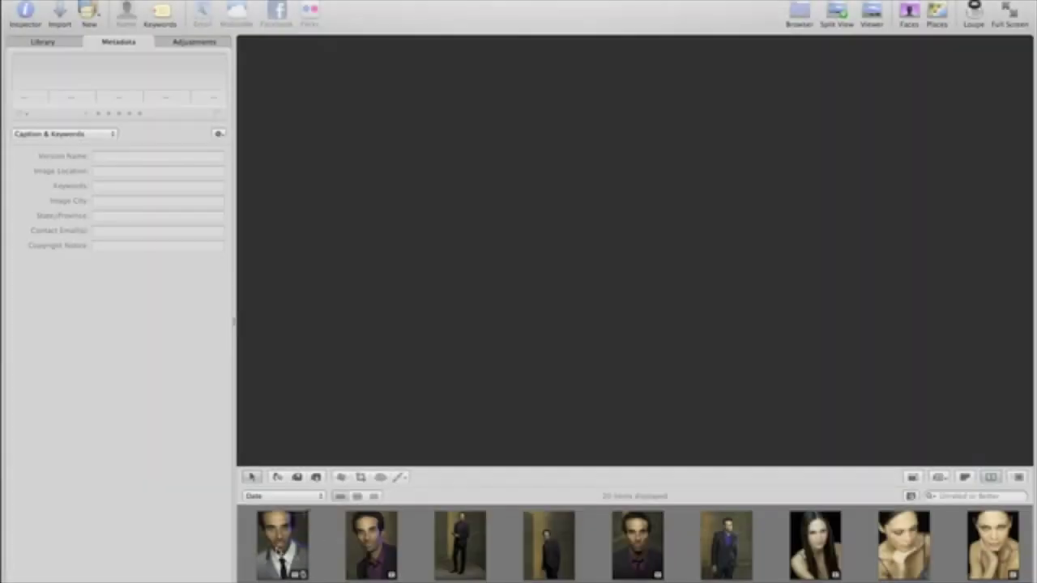
Create a metadata preset named Studio Photography from the first portrait, the man in the grey suit
click(280, 551)
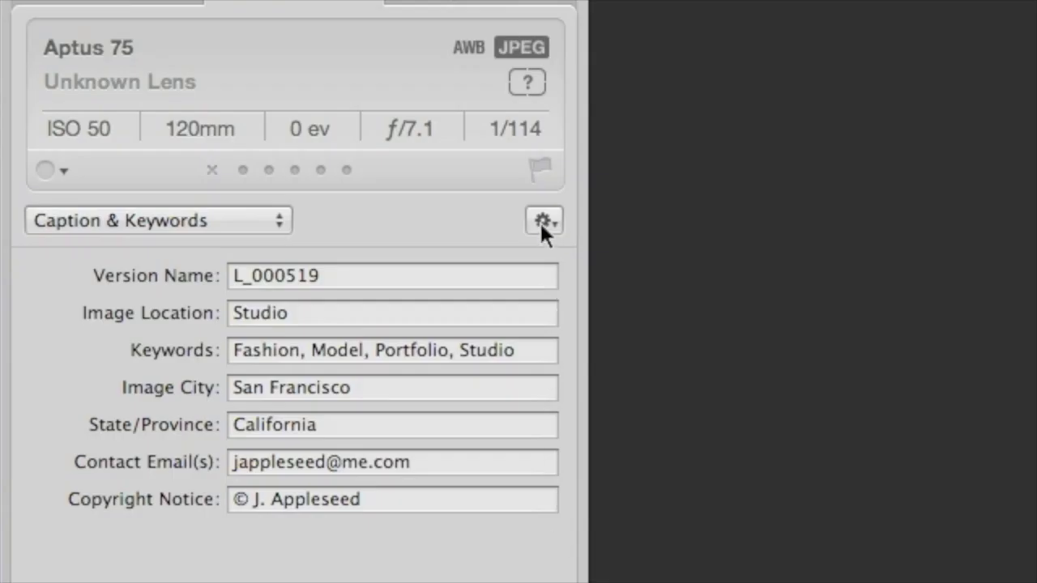
click(543, 226)
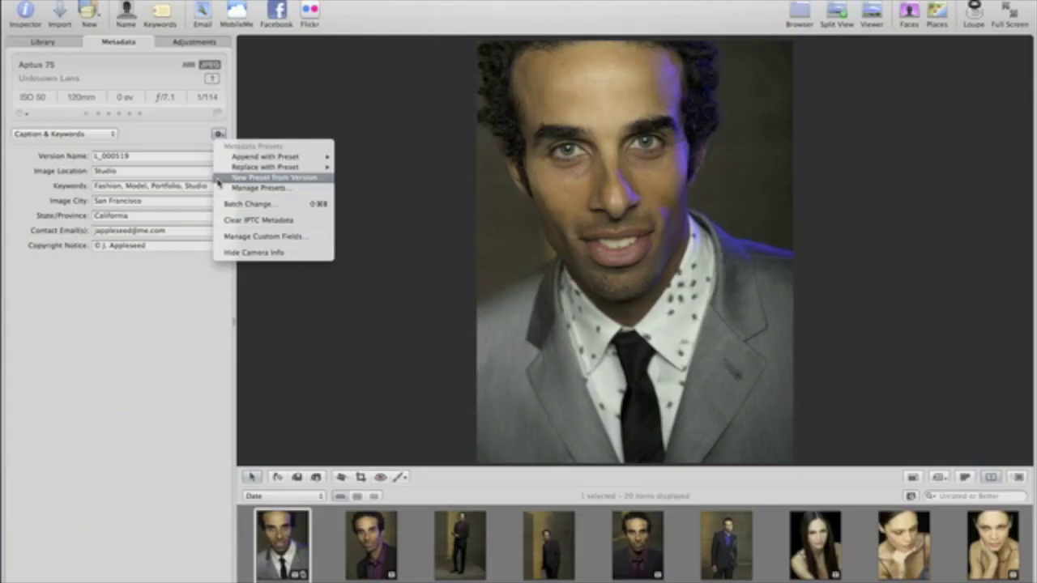
click(539, 329)
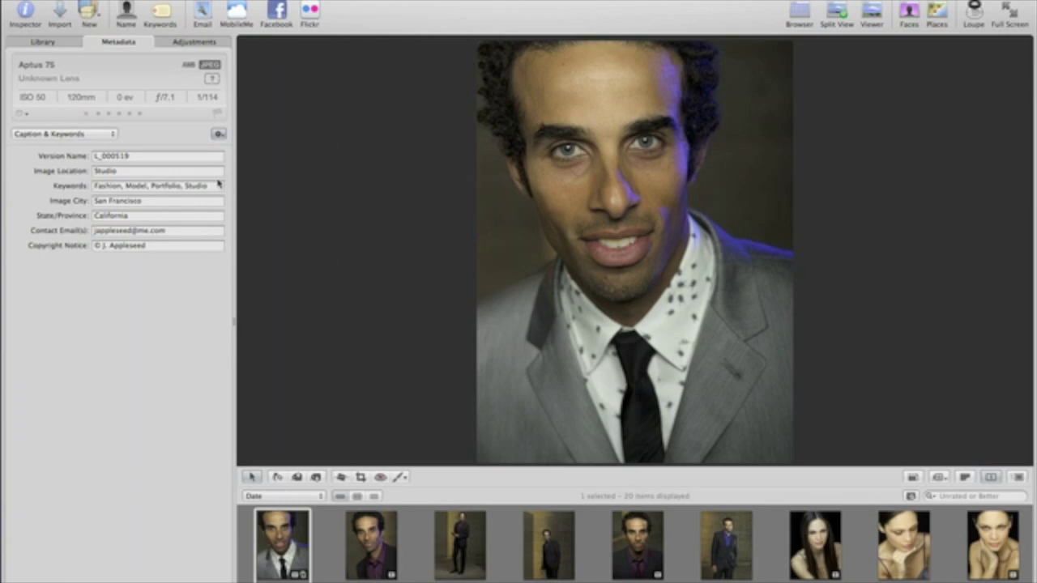
text(Studio Photography)
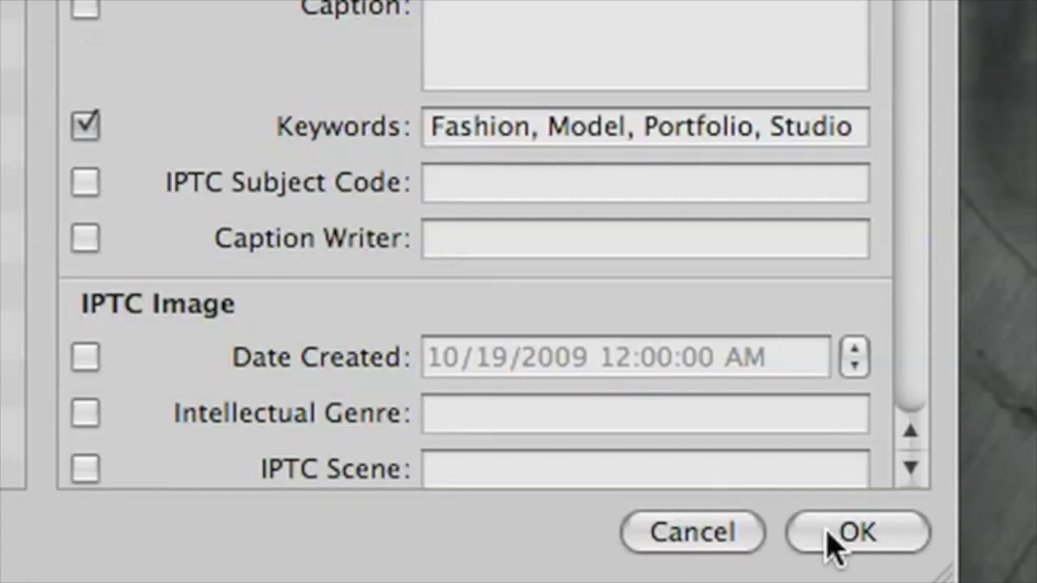
click(834, 544)
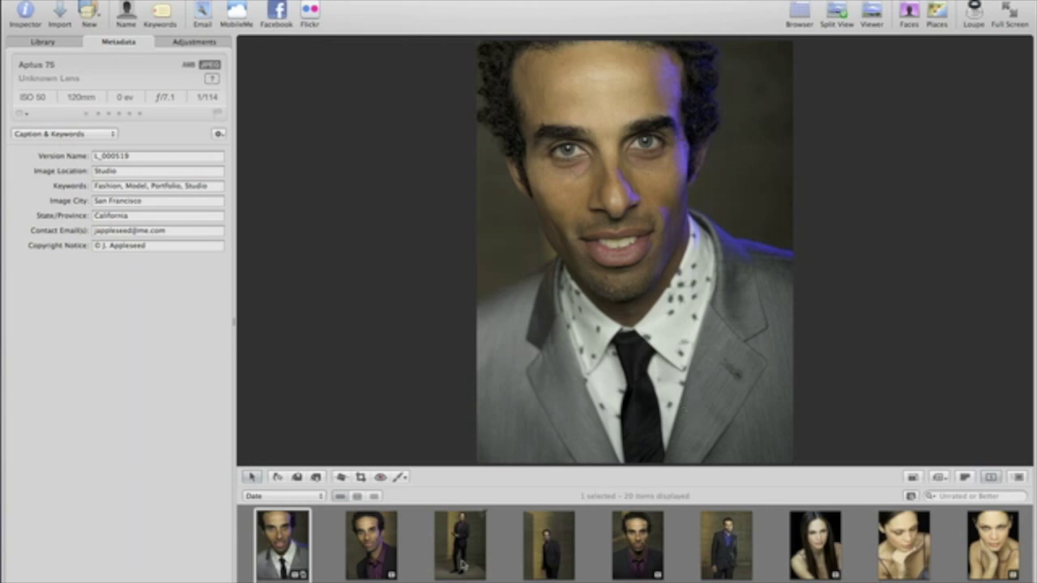
Replace the second portrait's metadata with the Studio Photography preset
click(391, 563)
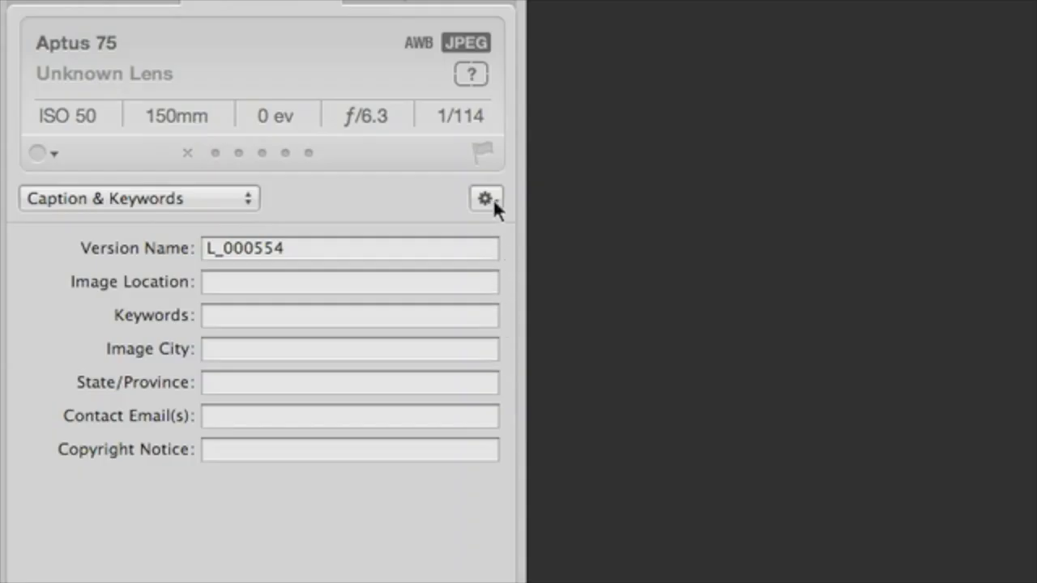
click(485, 200)
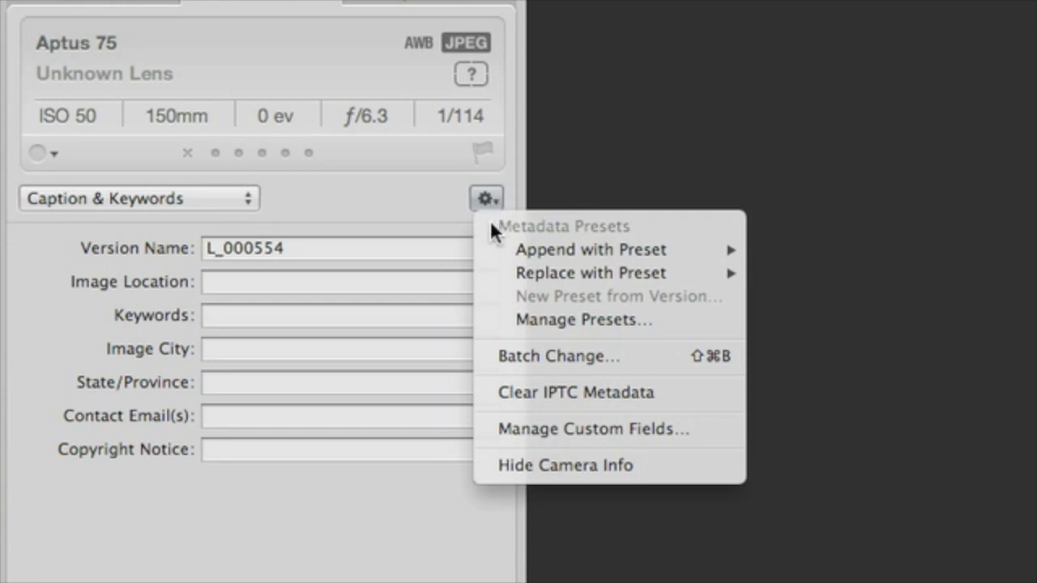
mouse_move(492, 244)
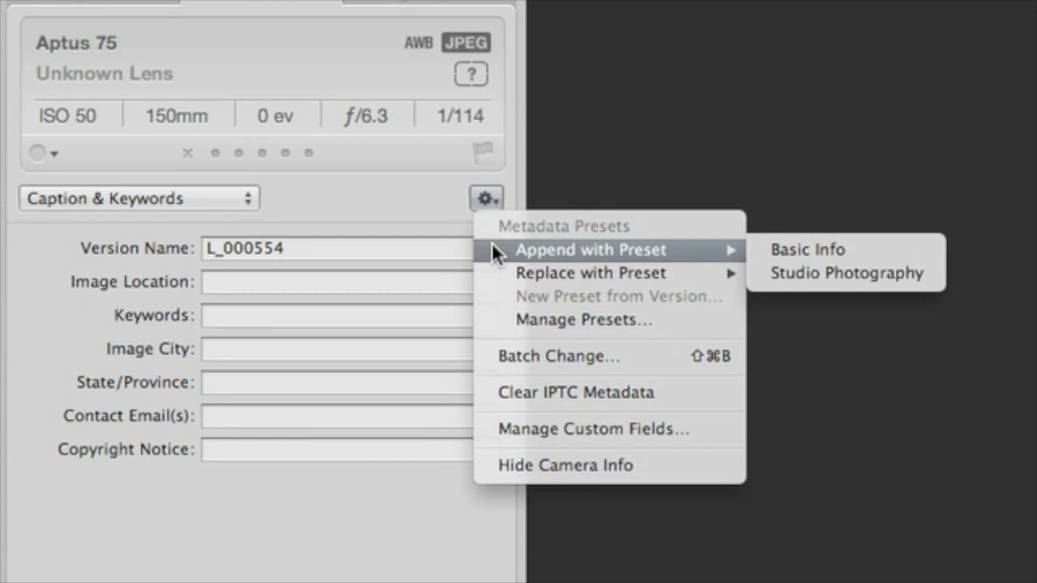
mouse_move(492, 274)
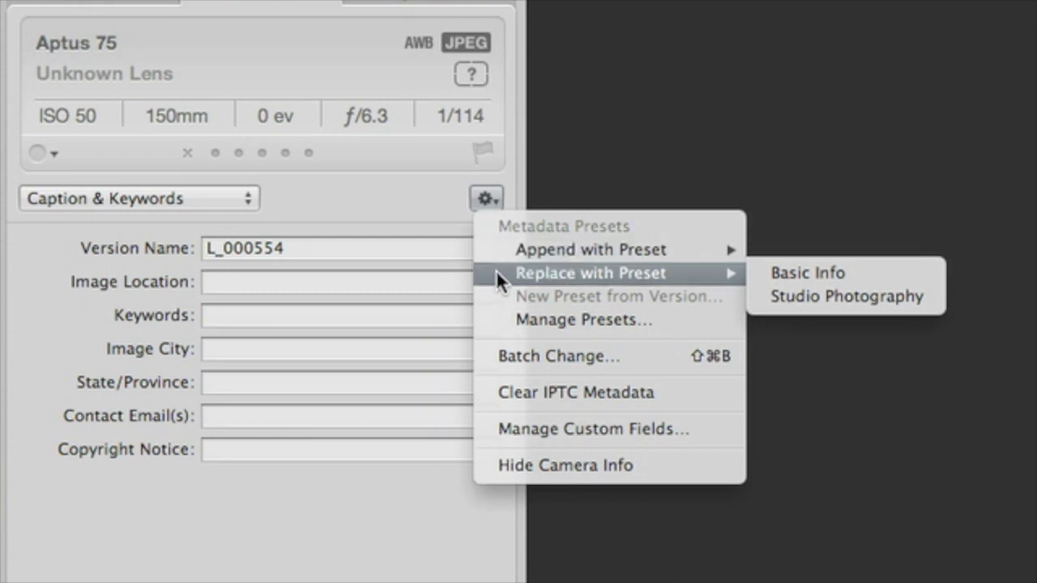
click(776, 298)
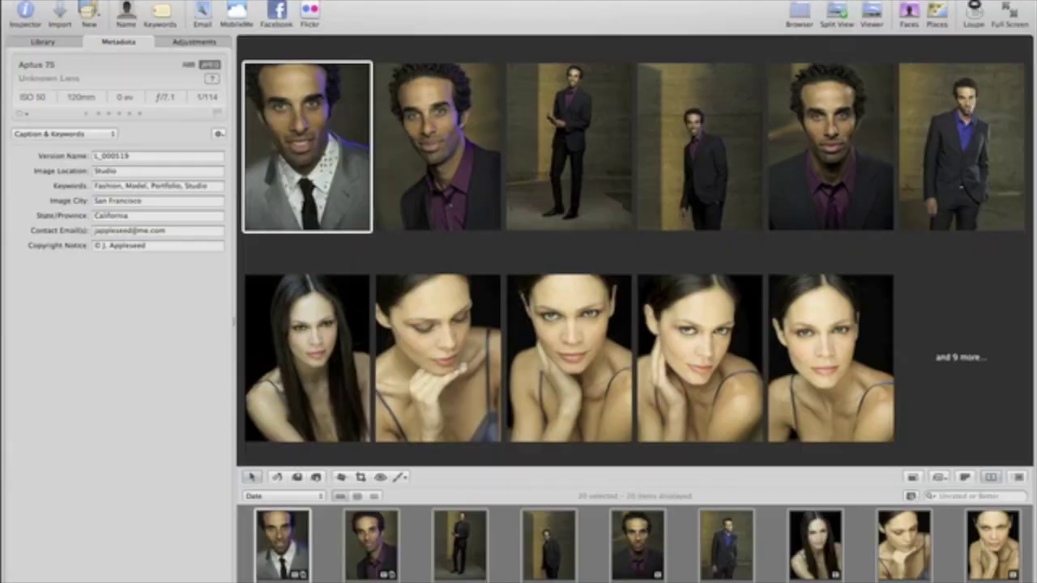
Batch change all selected portraits, replacing their metadata with the Studio Photography preset
click(251, 1)
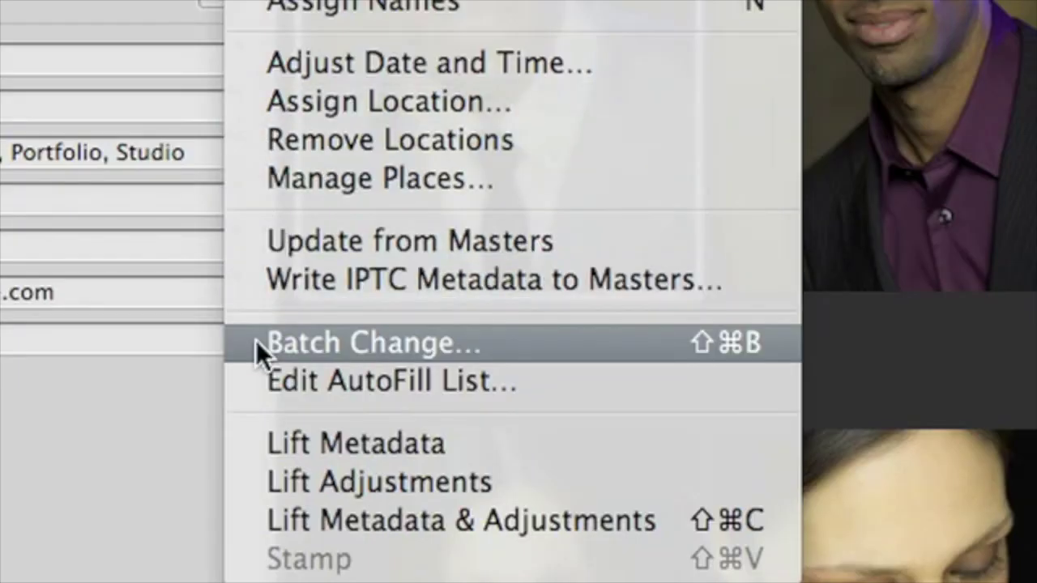
click(256, 341)
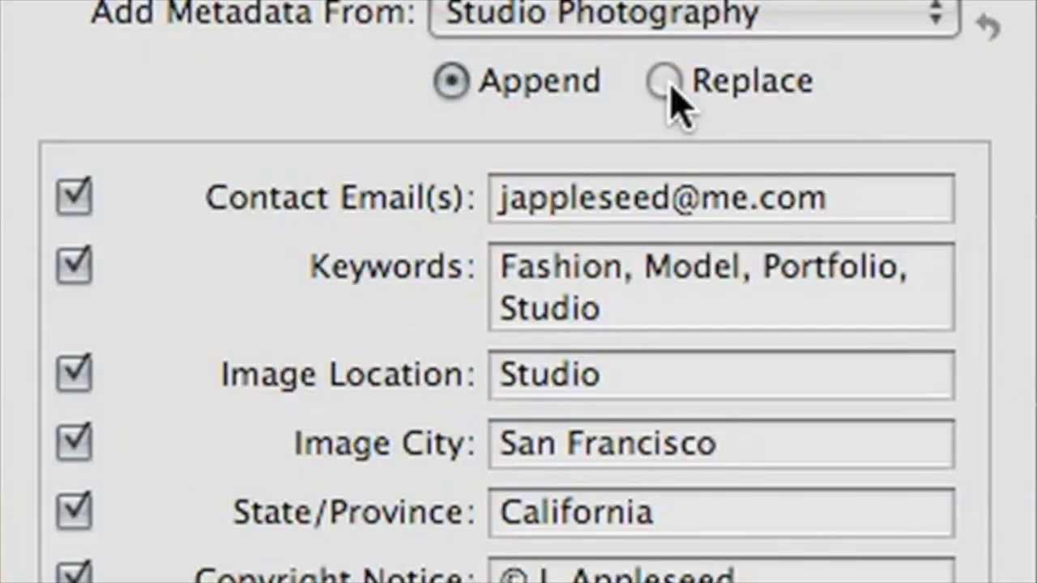
click(551, 203)
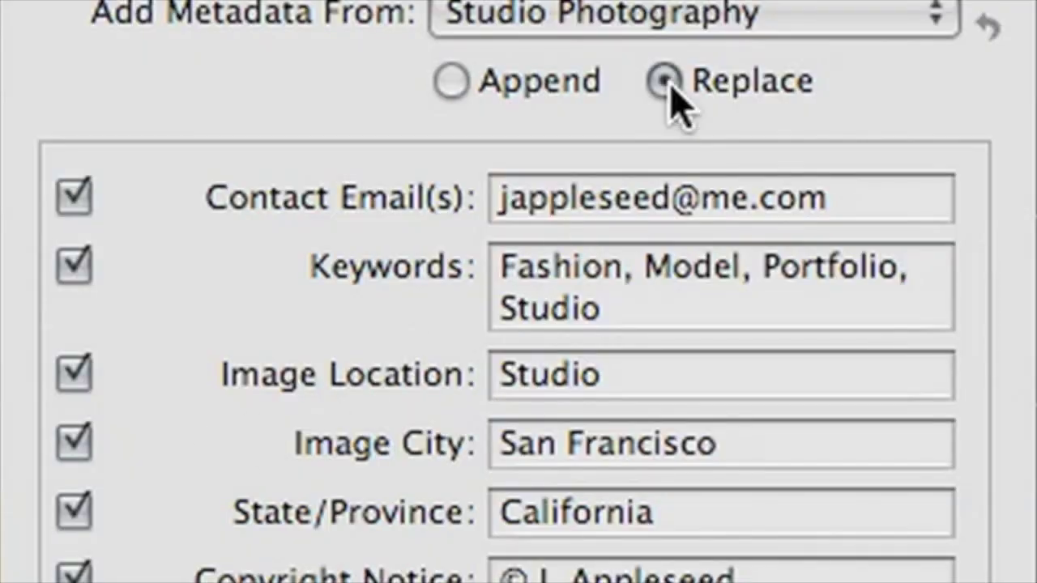
click(604, 400)
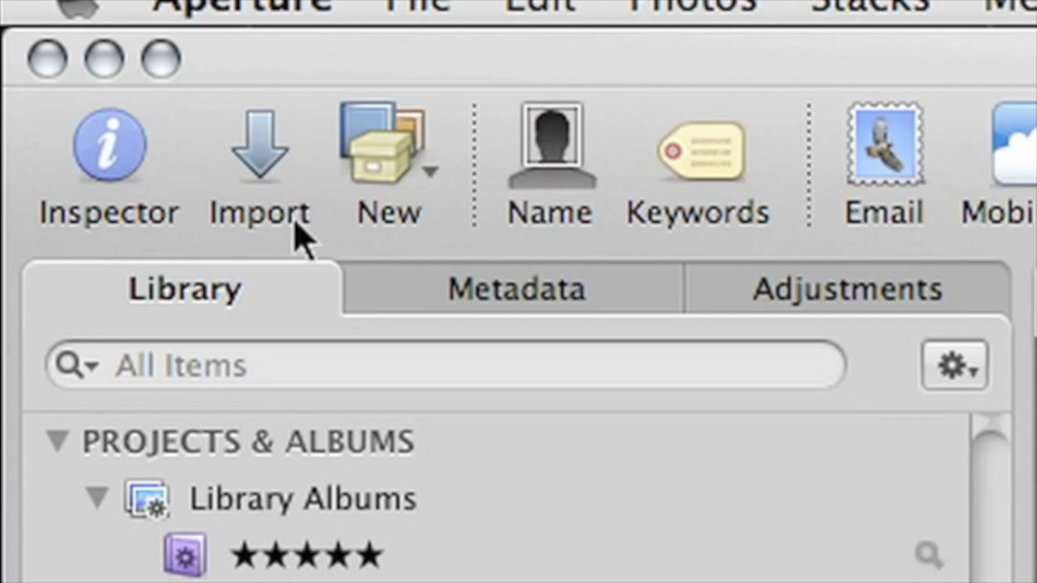
Set up the import of the Peru photos into a new project named Peru 09, appending the Travel Photography metadata preset
click(246, 158)
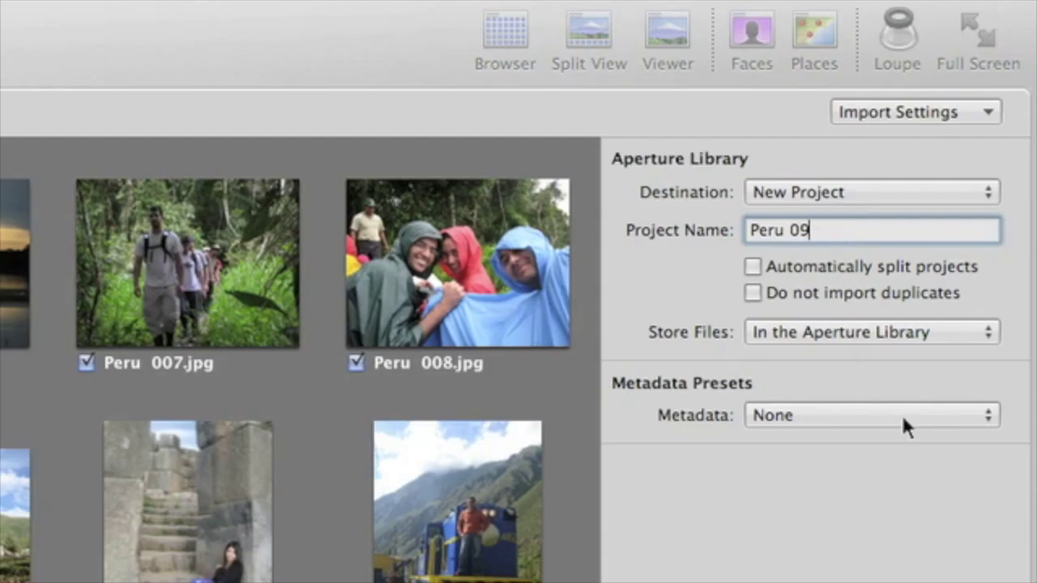
click(900, 412)
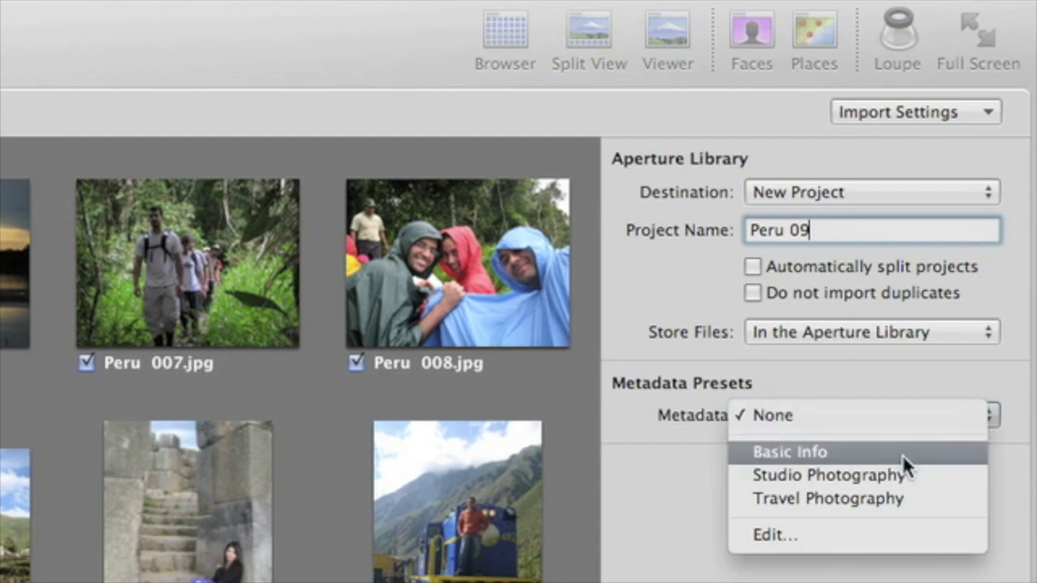
click(902, 496)
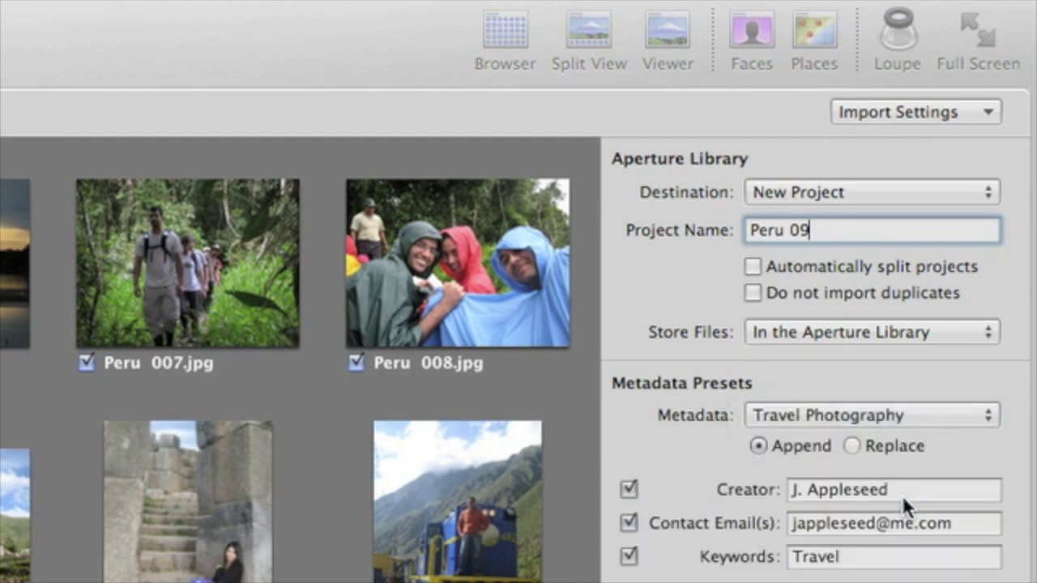
click(710, 556)
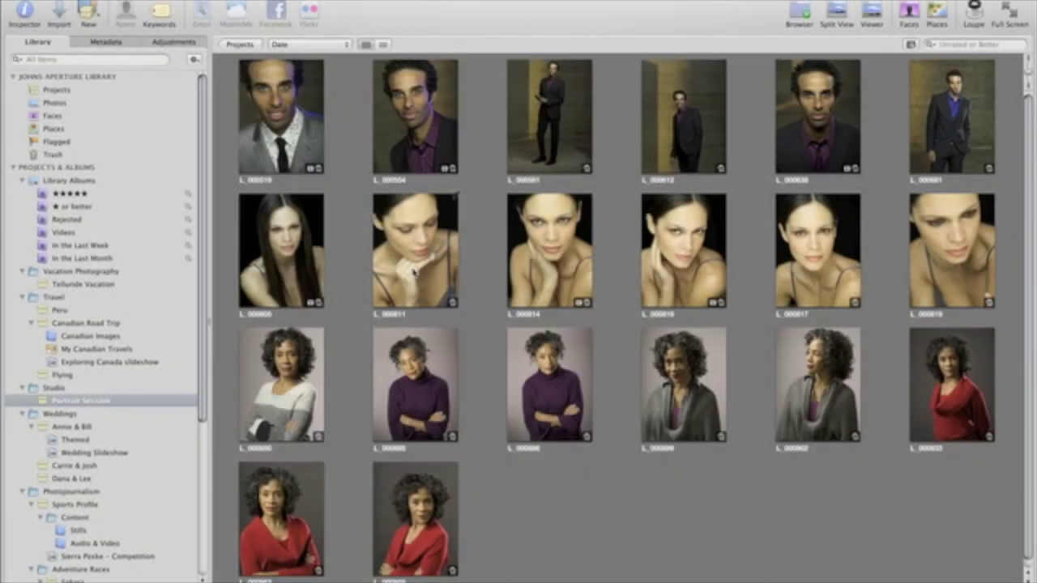
Open the portrait of the woman looking down with her chin on her hand and enter the subject's name in its metadata caption
double_click(414, 272)
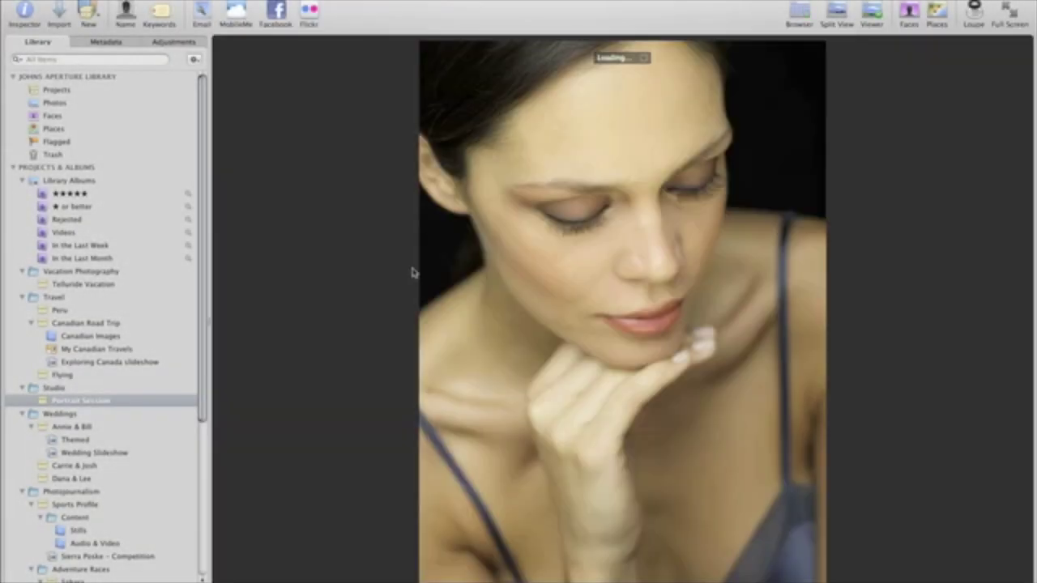
click(125, 42)
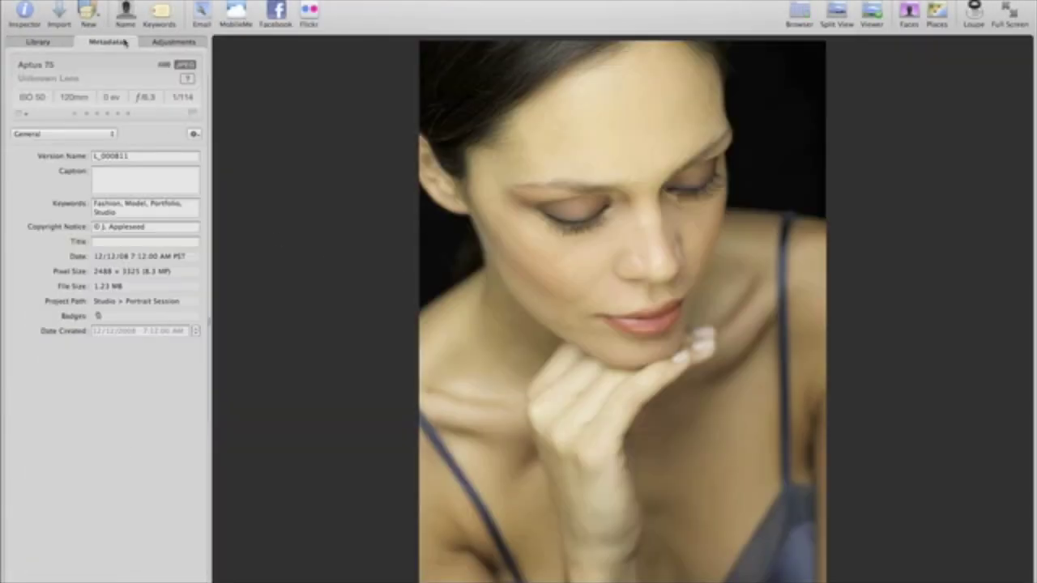
click(155, 174)
text(Sara)
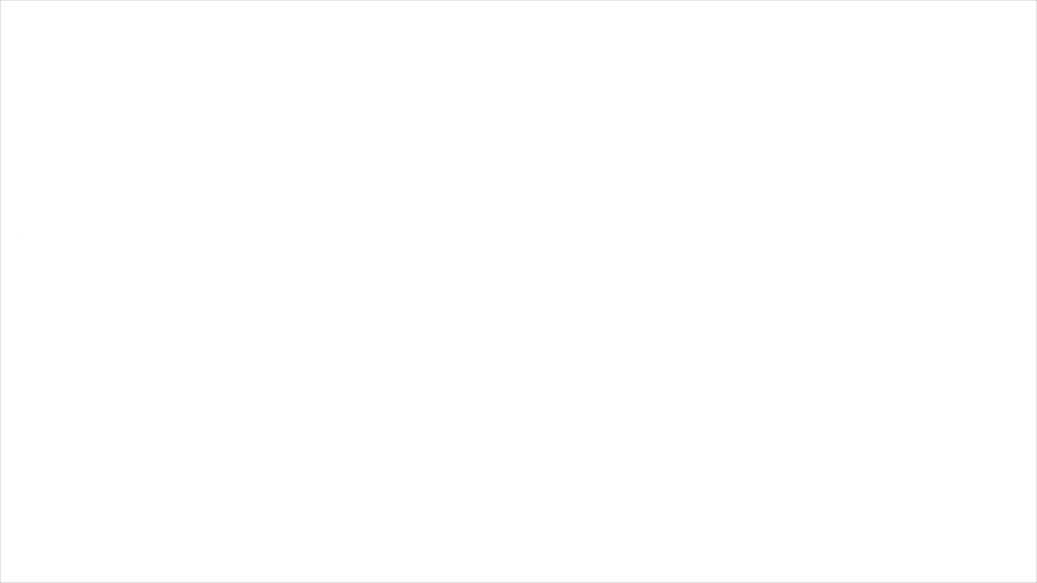